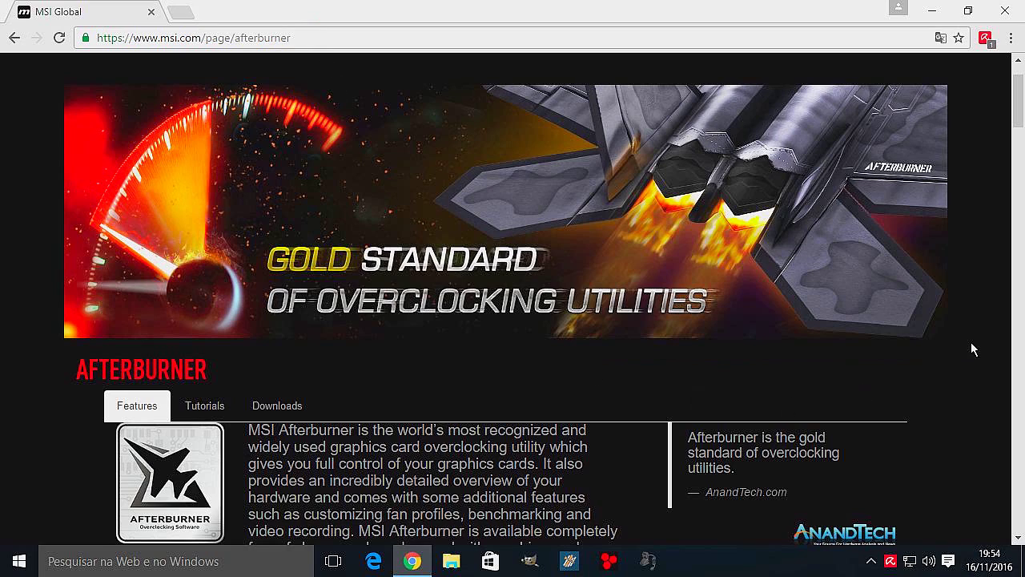
# Open the downloads section of the Afterburner page and examine the available desktop, Android, iOS and Remote Server downloads
pyautogui.scroll(1, 840, 303)
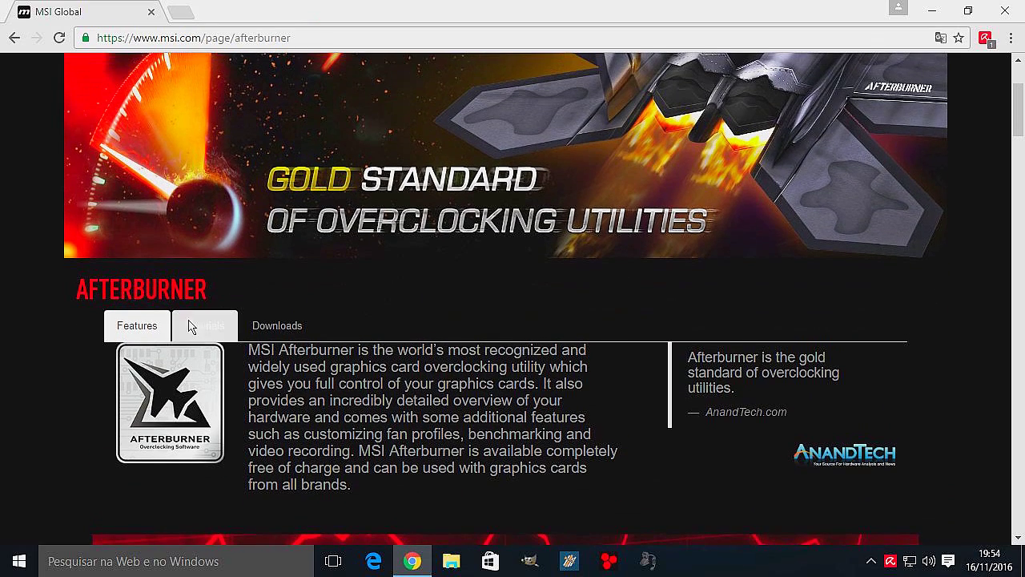
pyautogui.click(286, 330)
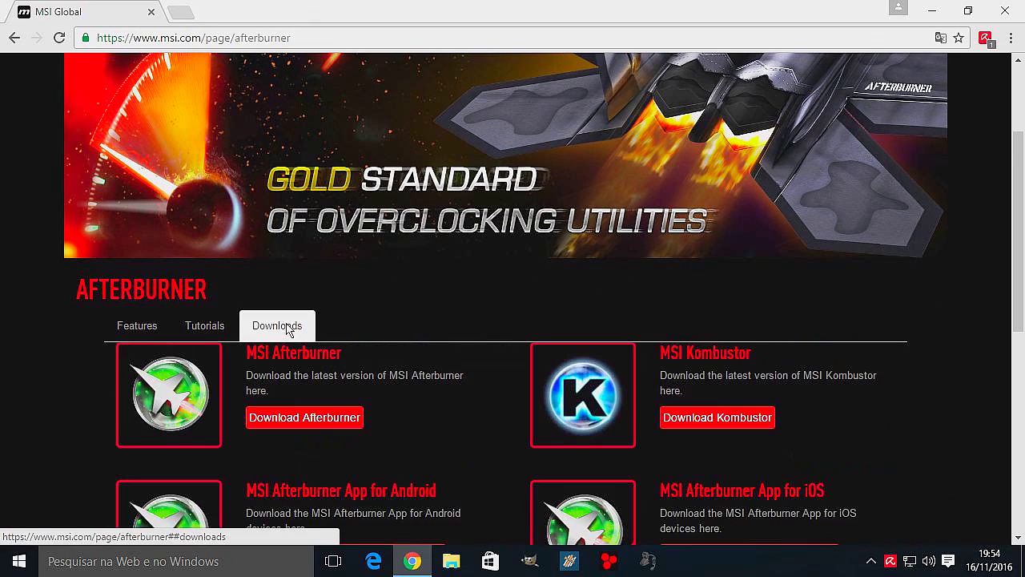
pyautogui.scroll(-1, 497, 283)
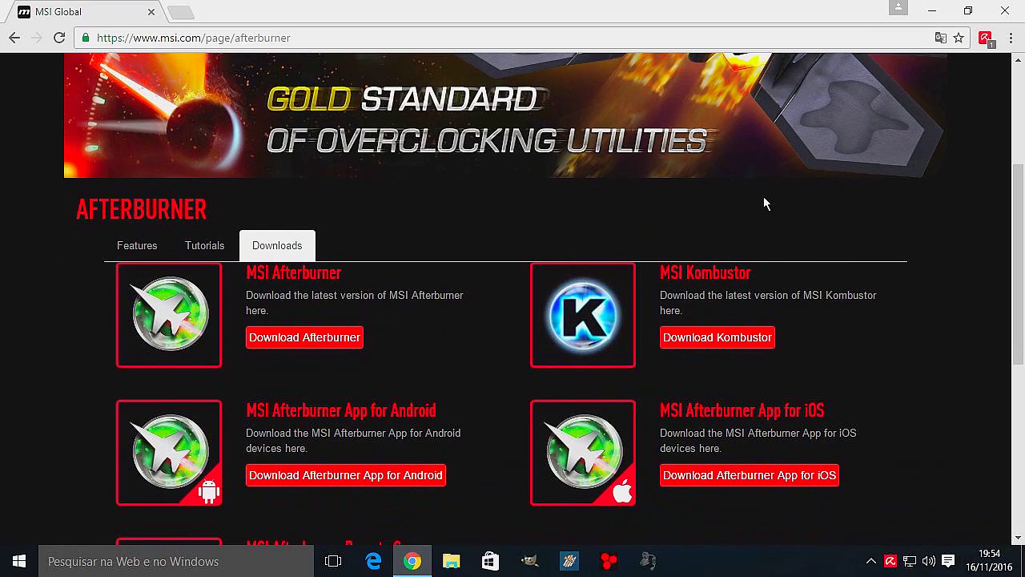
pyautogui.scroll(-2, 964, 217)
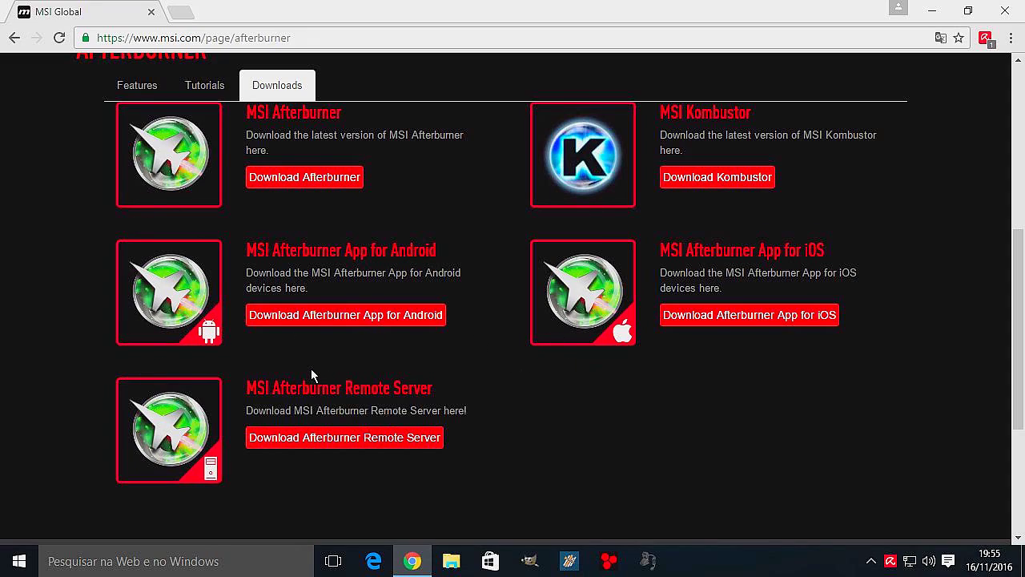
pyautogui.scroll(1, 311, 368)
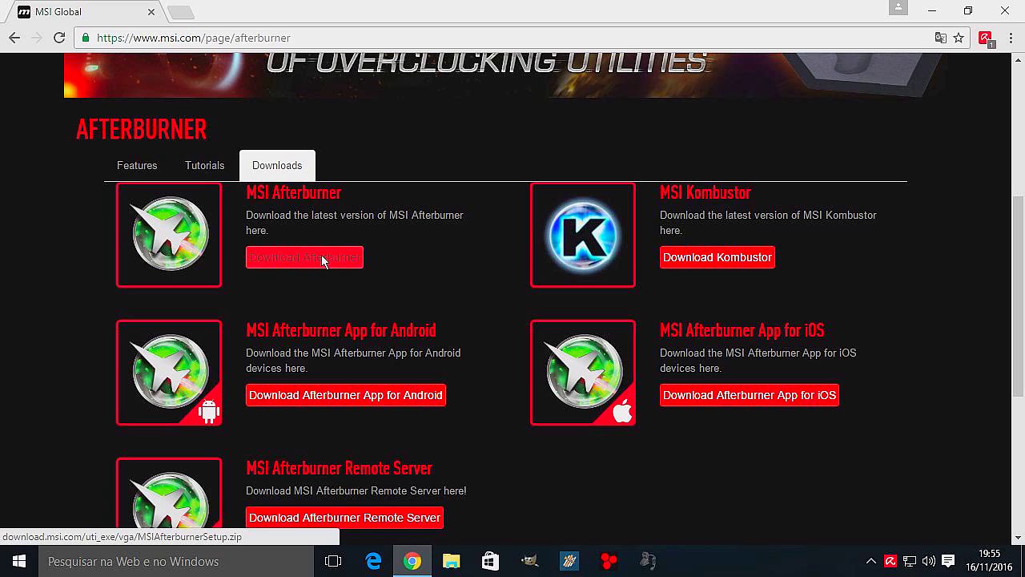
pyautogui.scroll(-1, 431, 261)
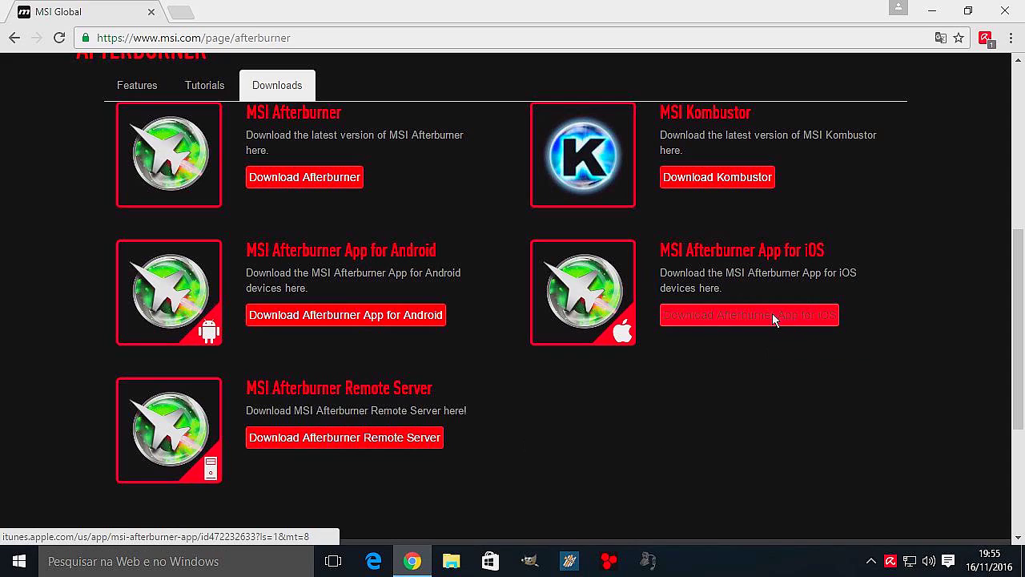
pyautogui.scroll(3, 332, 473)
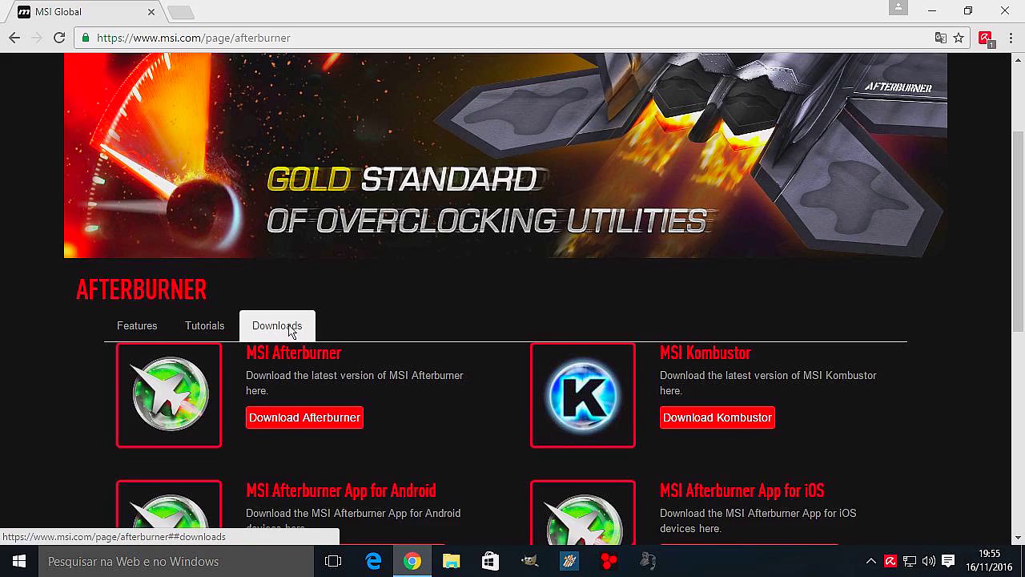
pyautogui.scroll(-1, 289, 331)
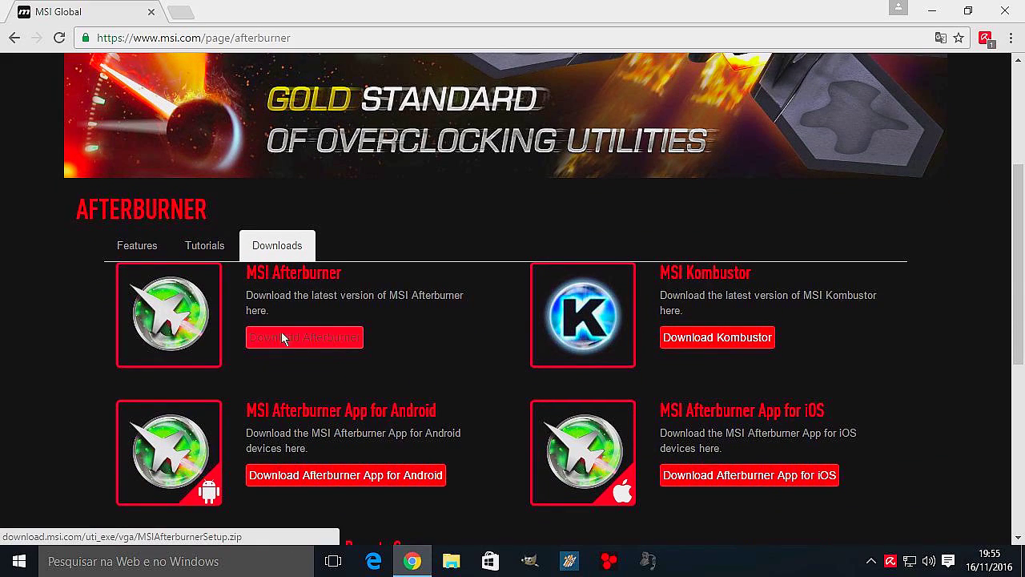
# Minimize the browser and extract the whole MSIAfterburnerSetup zip archive on the desktop
pyautogui.click(931, 16)
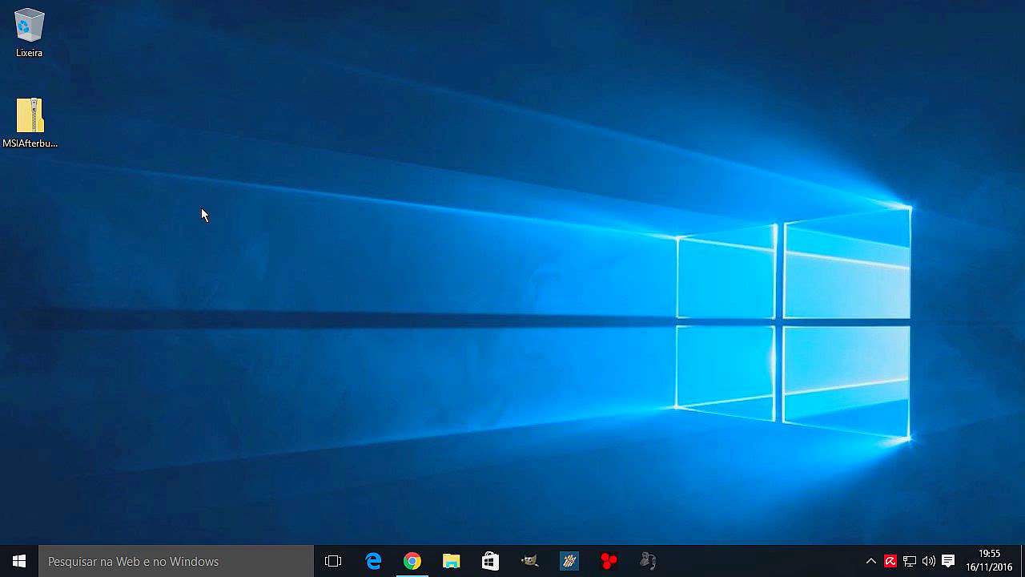
pyautogui.rightClick(8, 128)
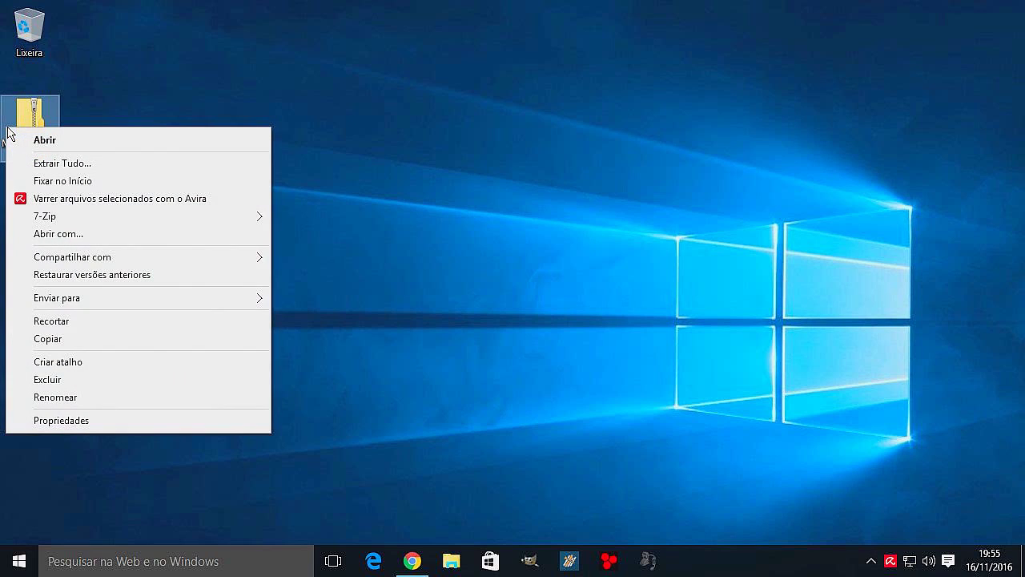
pyautogui.click(91, 165)
pyautogui.click(660, 440)
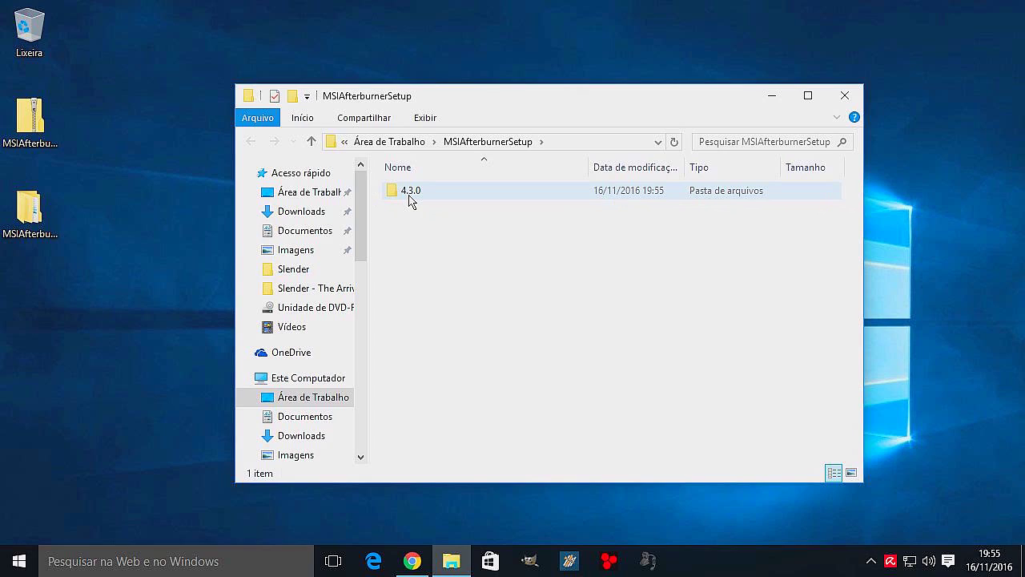
# Extract MSIAfterburnerSetup430.rar with 7-Zip directly into its own 4.3.0 folder
pyautogui.doubleClick(410, 196)
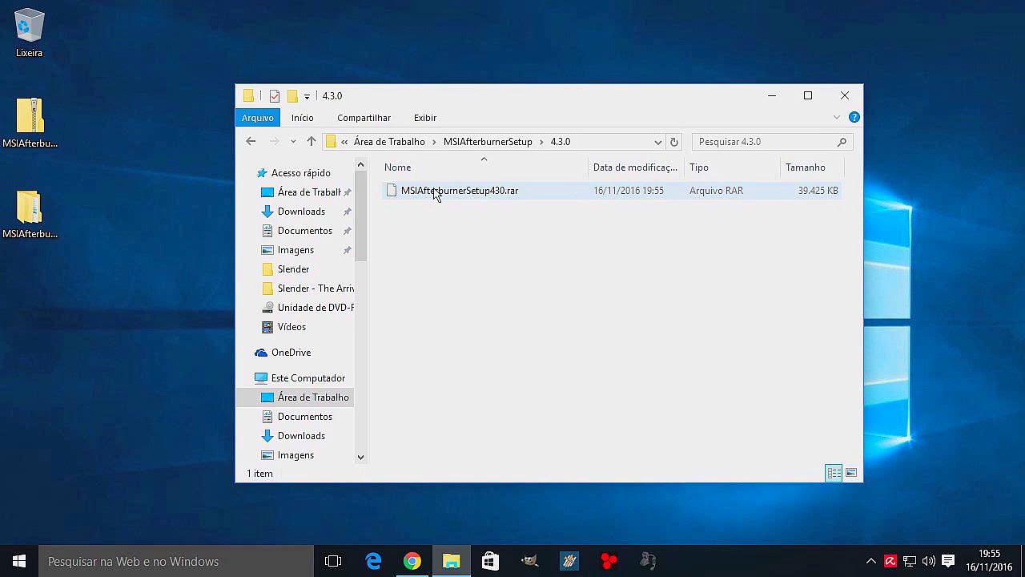
pyautogui.click(421, 190)
pyautogui.rightClick(421, 192)
pyautogui.moveTo(433, 218)
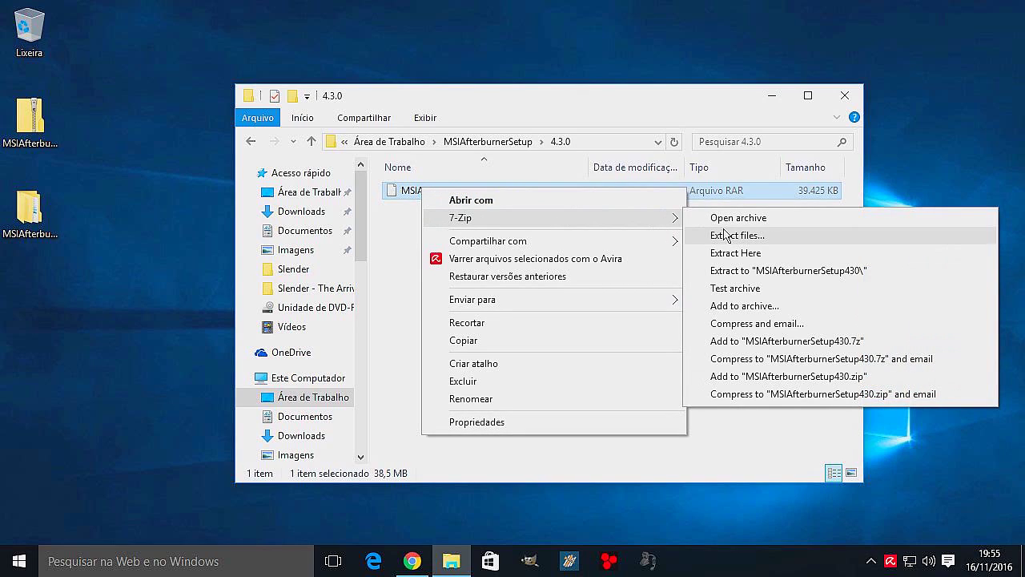
pyautogui.click(760, 253)
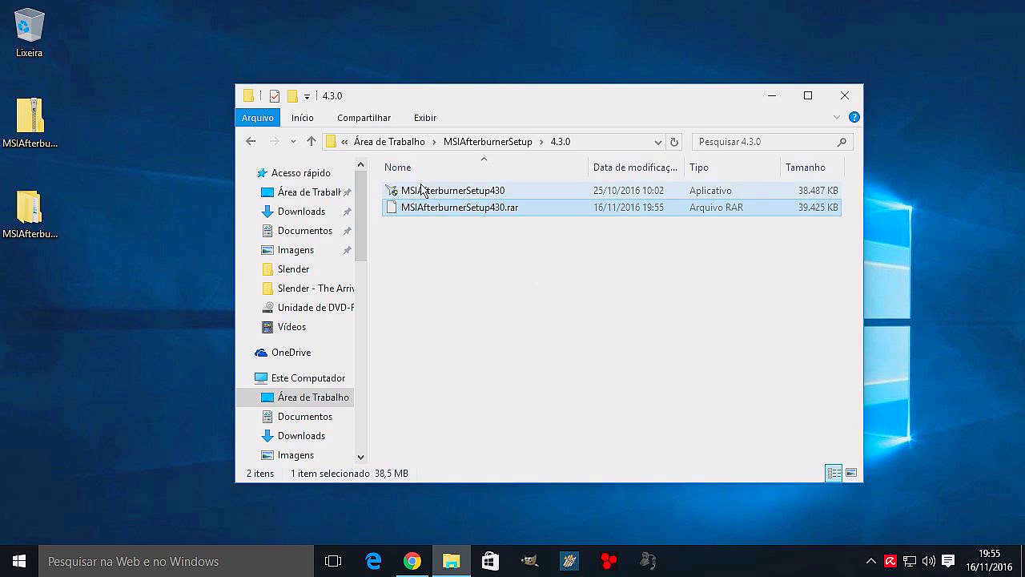
# Launch the MSIAfterburnerSetup430 installer, minimize the folder window and accept English as the installer language
pyautogui.click(421, 191)
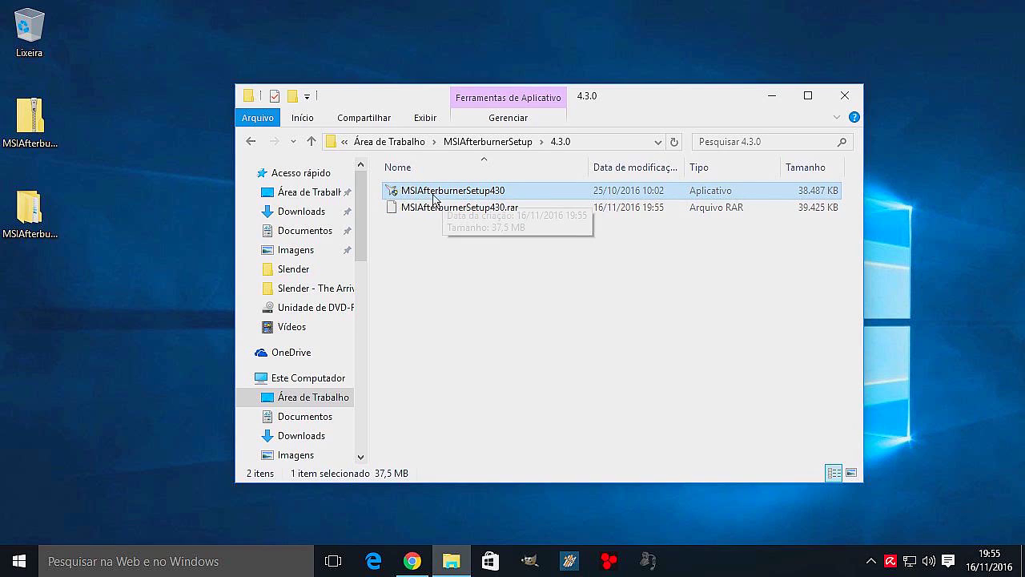
pyautogui.doubleClick(496, 192)
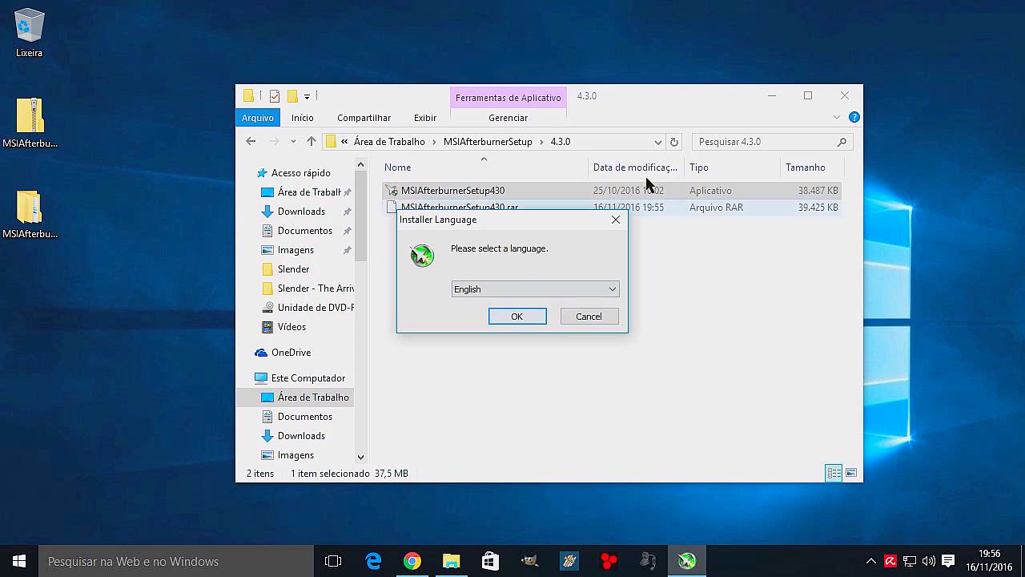
pyautogui.click(774, 96)
pyautogui.click(773, 96)
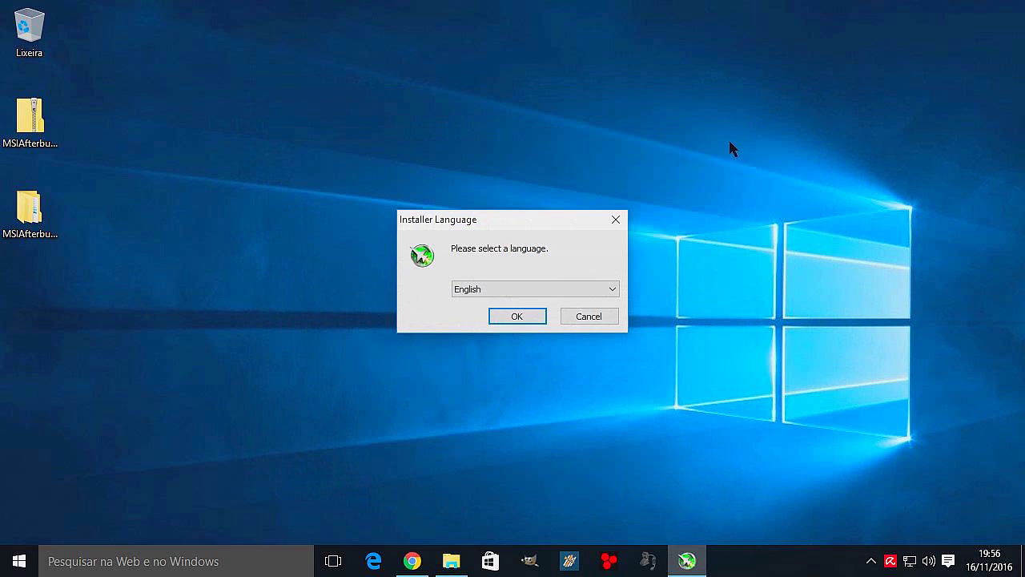
pyautogui.moveTo(474, 224); pyautogui.dragTo(504, 214)
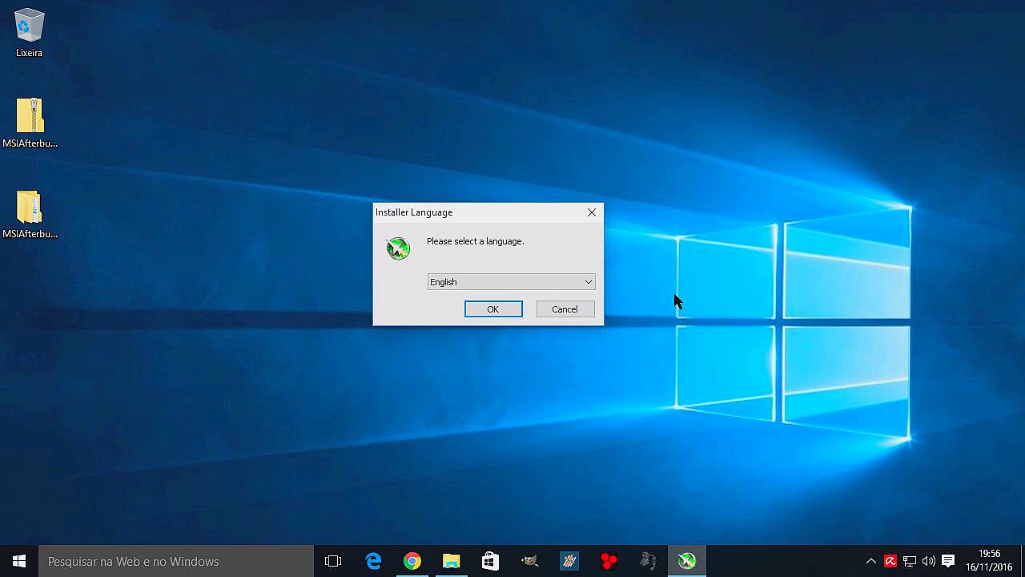
pyautogui.moveTo(509, 206); pyautogui.dragTo(515, 182)
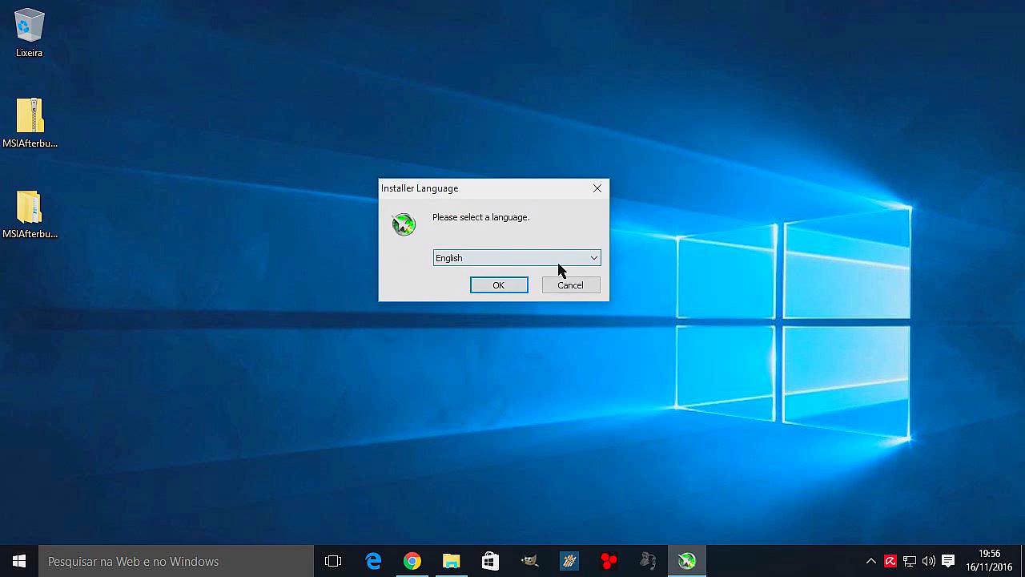
pyautogui.click(498, 286)
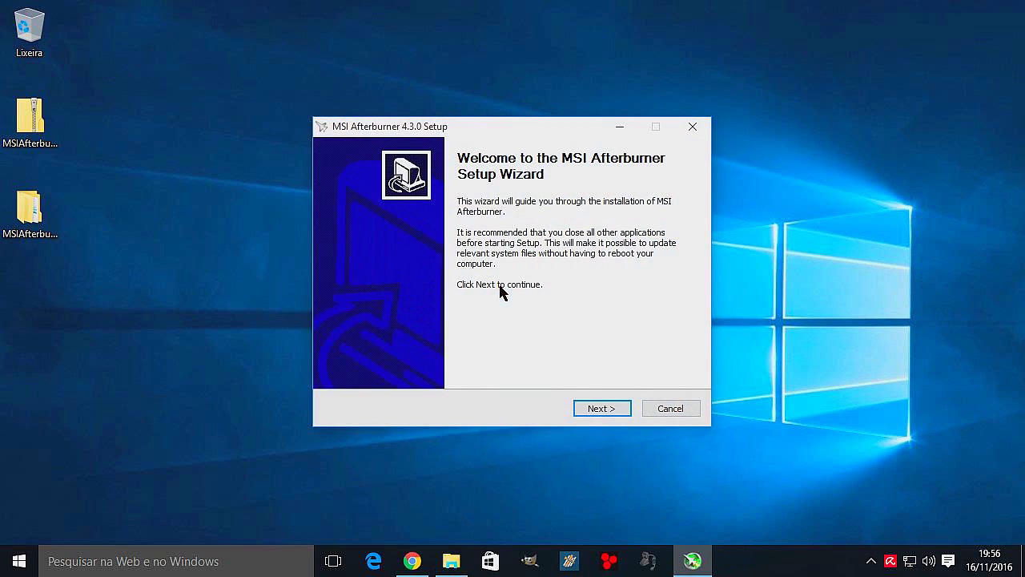
# Accept the MSI Afterburner license and install both MSI Afterburner and RivaTuner Statistics Server components using the default destination folder
pyautogui.click(606, 410)
pyautogui.click(343, 360)
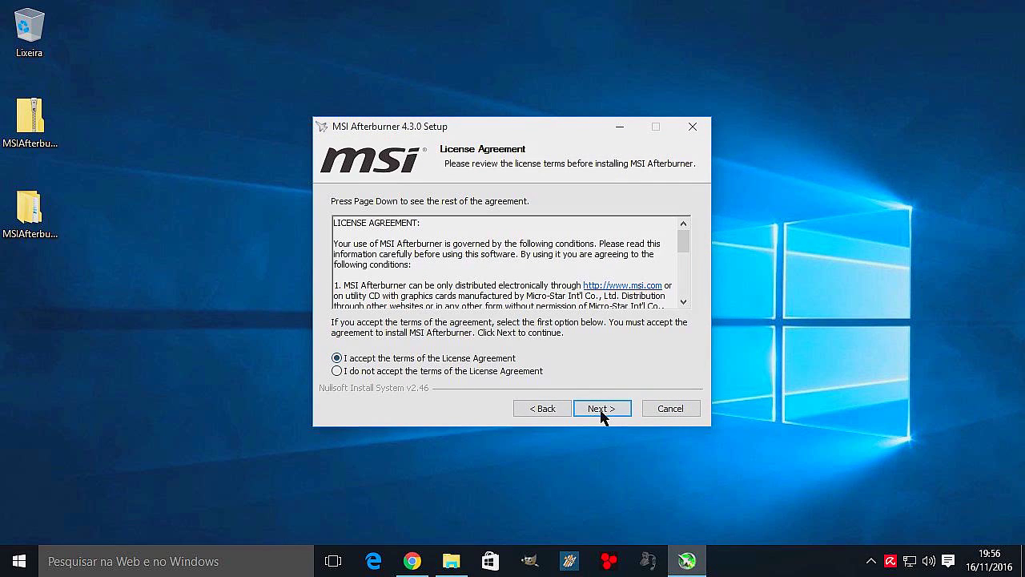
pyautogui.click(602, 410)
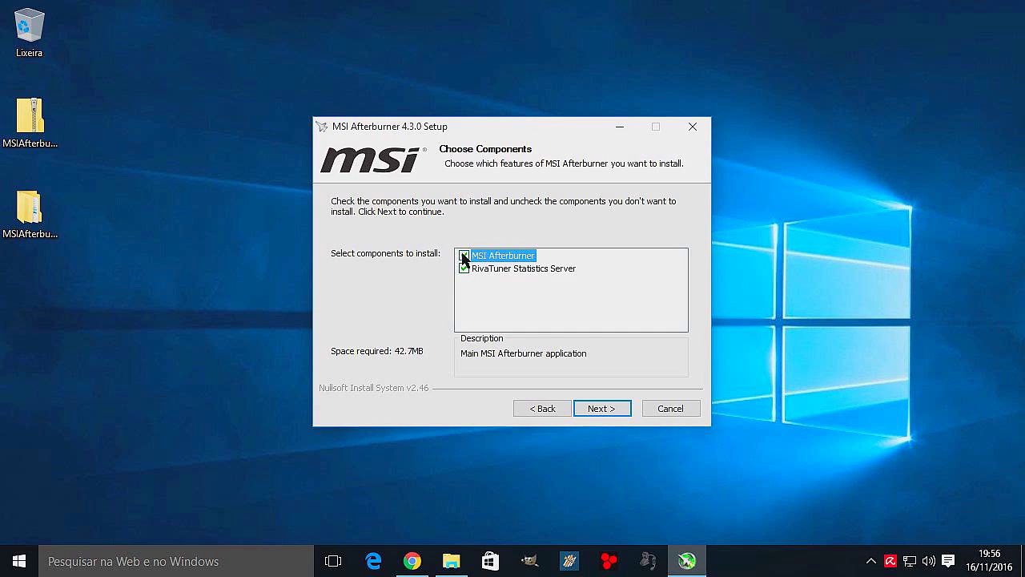
pyautogui.click(622, 410)
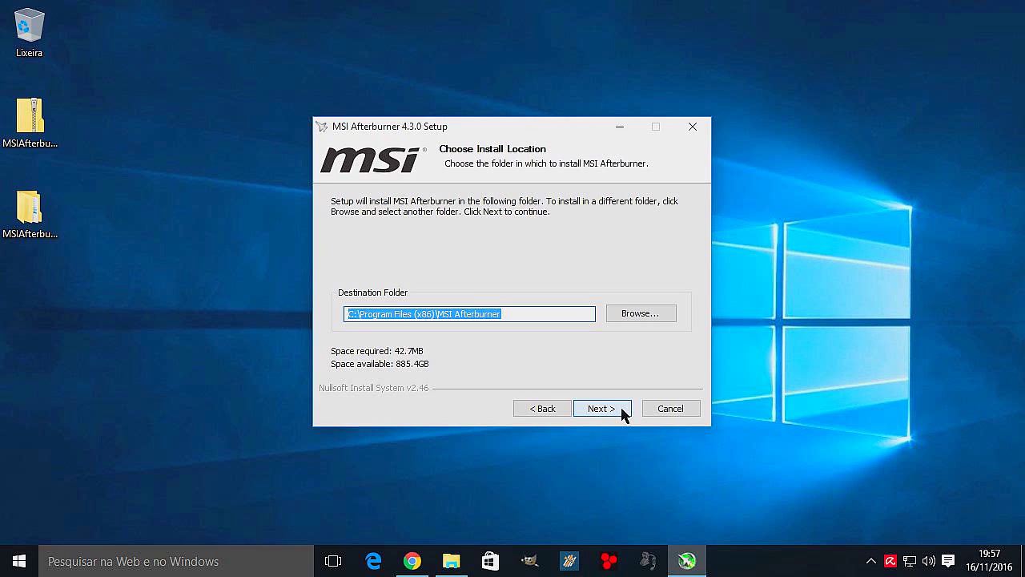
pyautogui.click(622, 411)
pyautogui.click(622, 411)
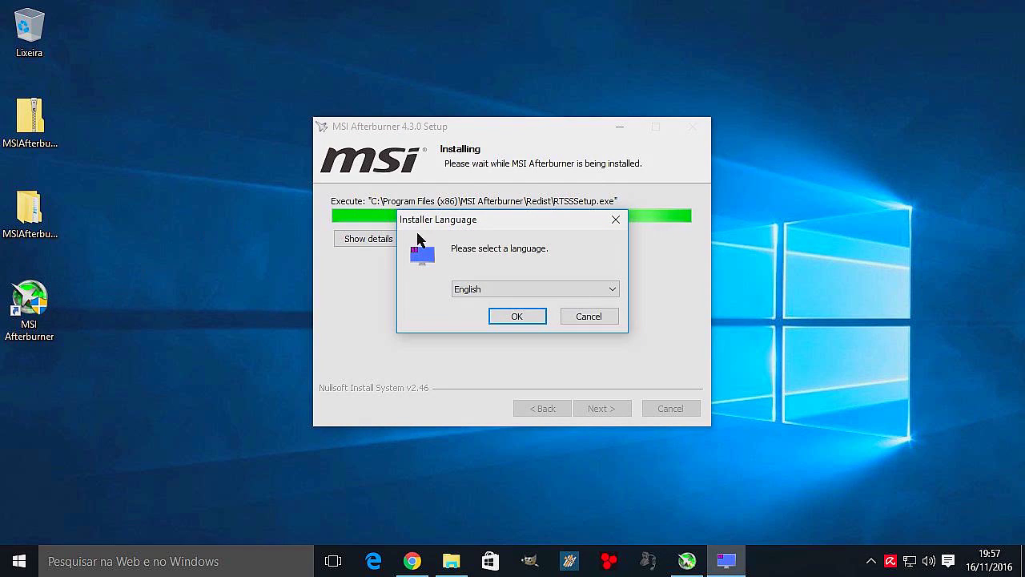
# Install RivaTuner Statistics Server in English, accepting its license agreement and keeping the default destination folder
pyautogui.click(522, 317)
pyautogui.click(615, 410)
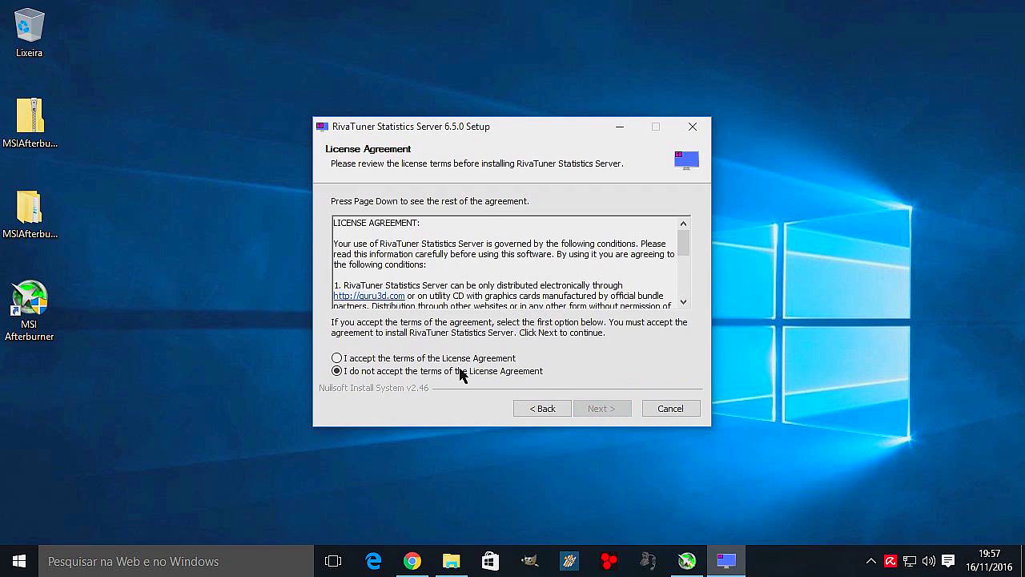
pyautogui.click(400, 361)
pyautogui.click(604, 409)
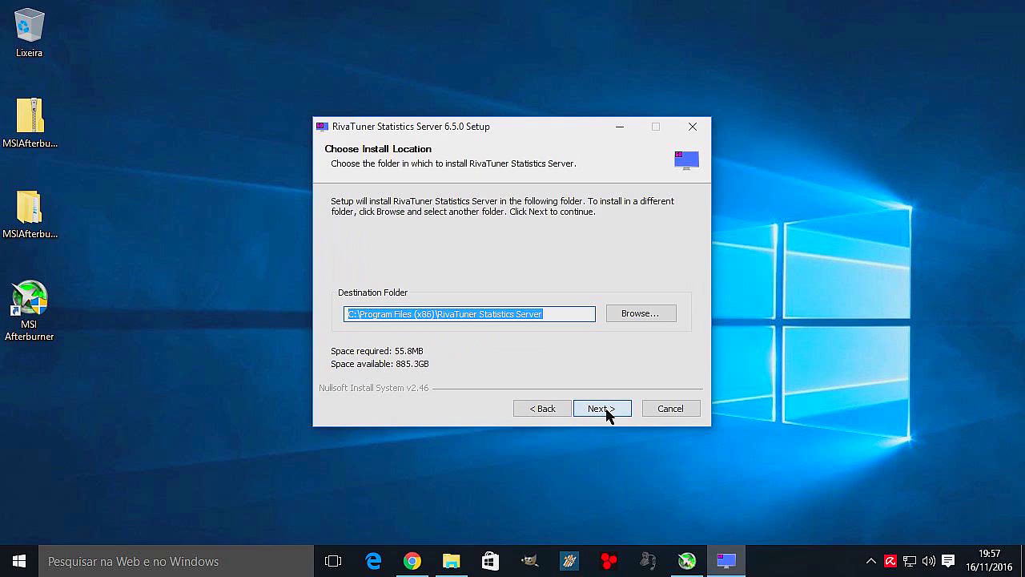
pyautogui.click(607, 411)
pyautogui.click(606, 410)
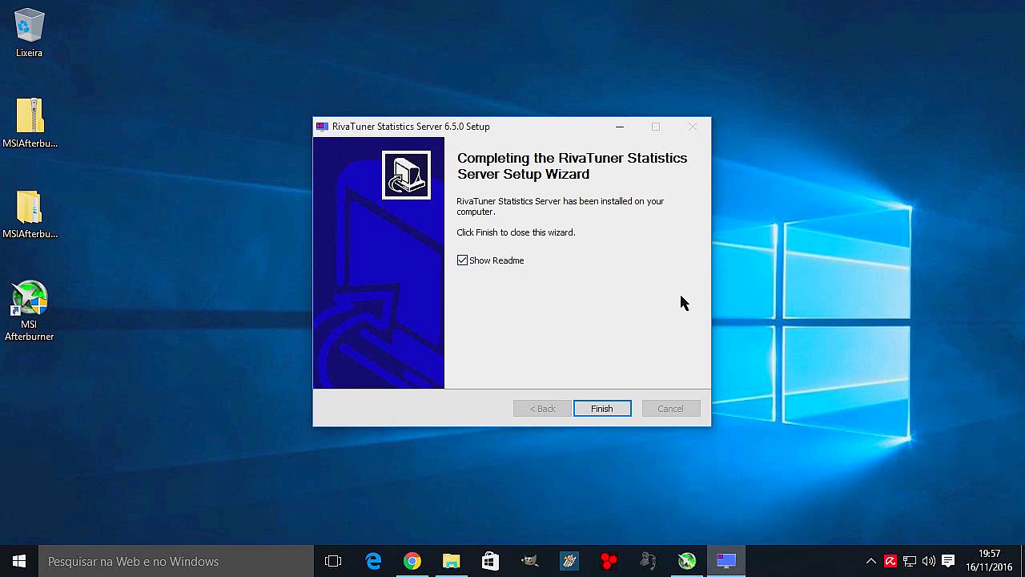
# Finish the RivaTuner Statistics Server setup with the Show Readme option disabled
pyautogui.moveTo(530, 122)
pyautogui.mouseDown()
pyautogui.moveTo(537, 99)
pyautogui.moveTo(527, 107)
pyautogui.mouseUp()
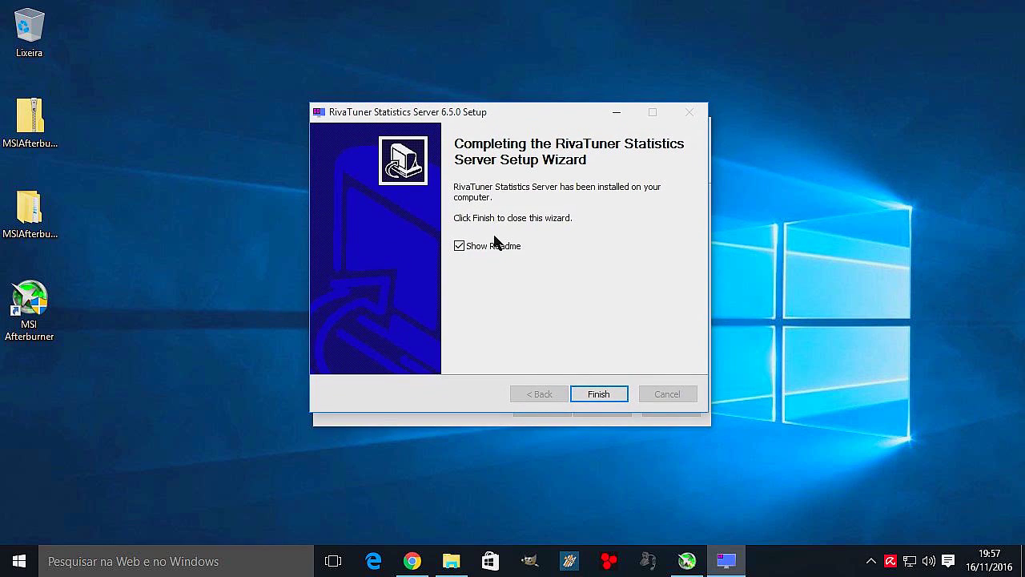
pyautogui.click(459, 247)
pyautogui.click(600, 394)
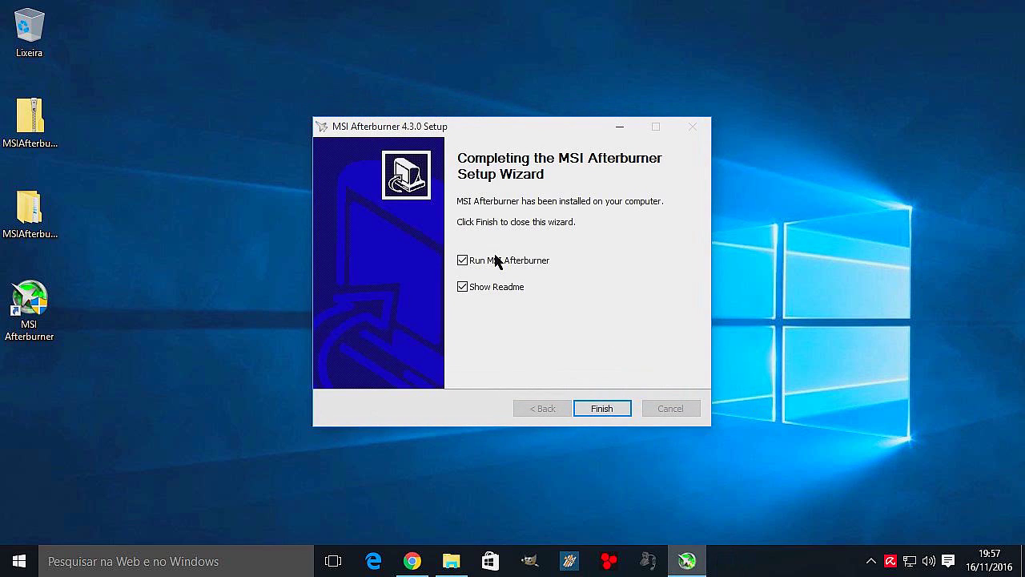
# Finish the MSI Afterburner setup with Run MSI Afterburner and Show Readme disabled, and launch the program from its desktop shortcut
pyautogui.click(463, 261)
pyautogui.click(462, 287)
pyautogui.click(602, 411)
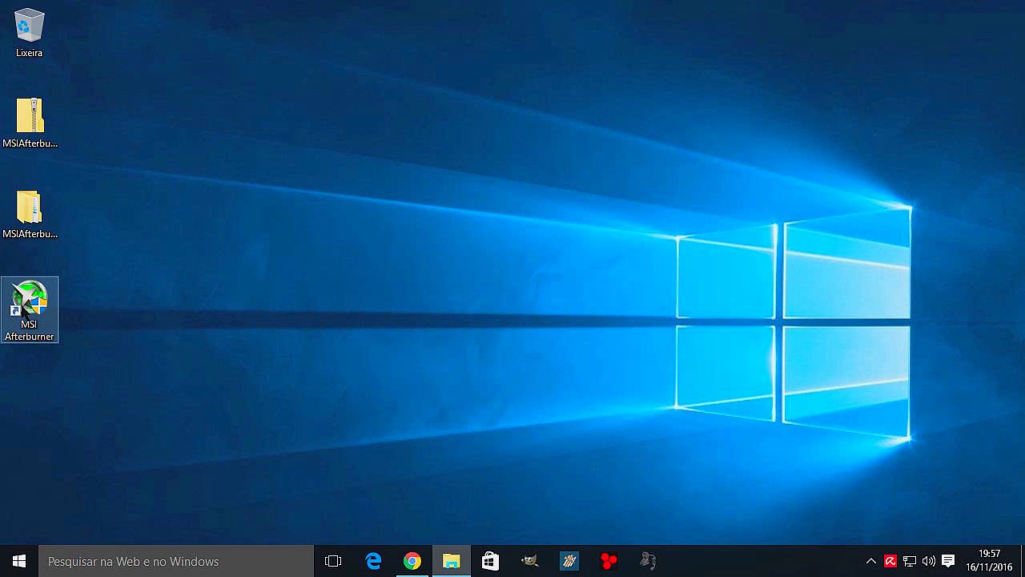
pyautogui.doubleClick(27, 304)
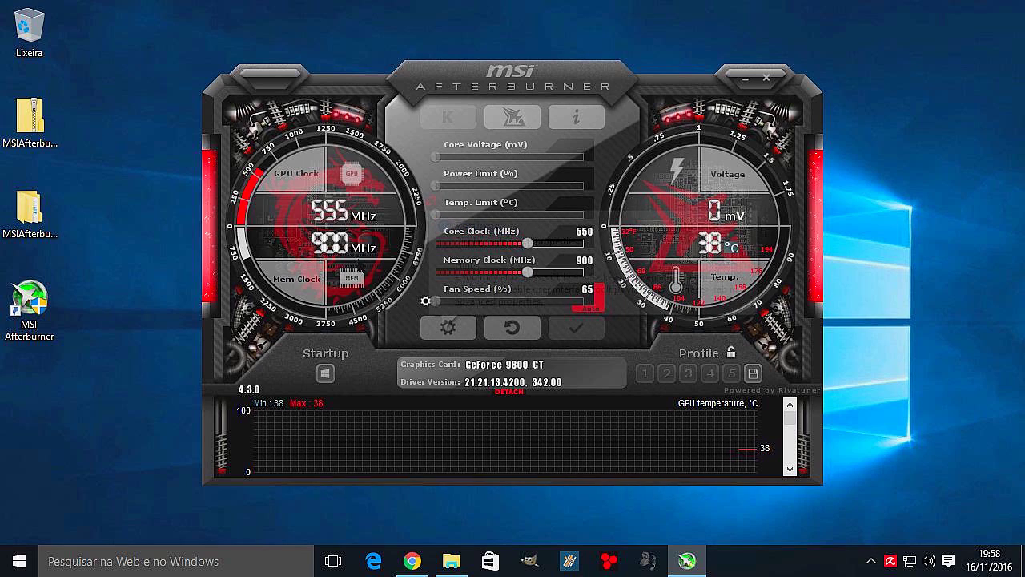
# Open the user interface properties and preview the Default MSI Afterburner v2 skin
pyautogui.click(448, 328)
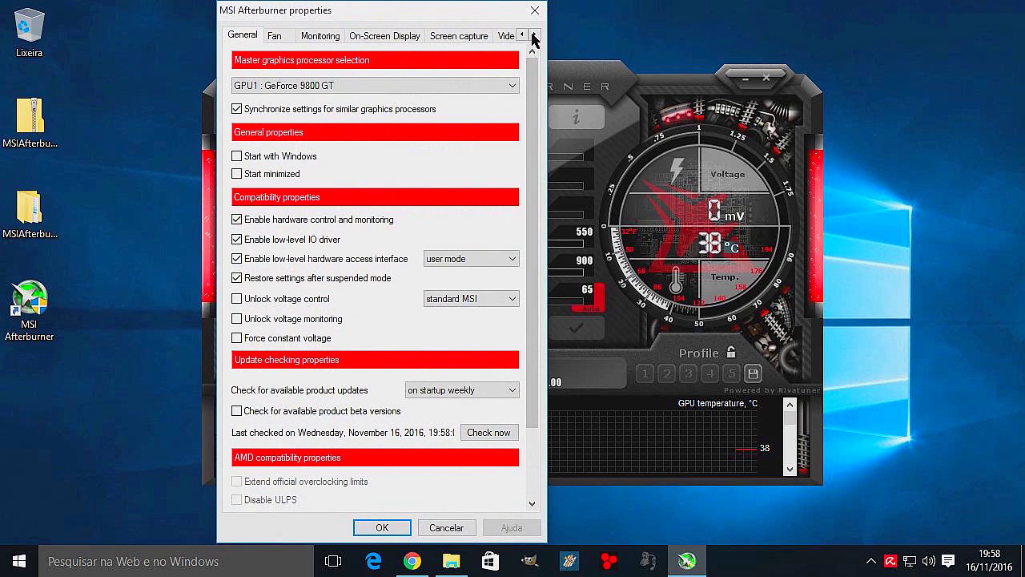
pyautogui.click(534, 35)
pyautogui.click(534, 36)
pyautogui.click(534, 35)
pyautogui.click(534, 36)
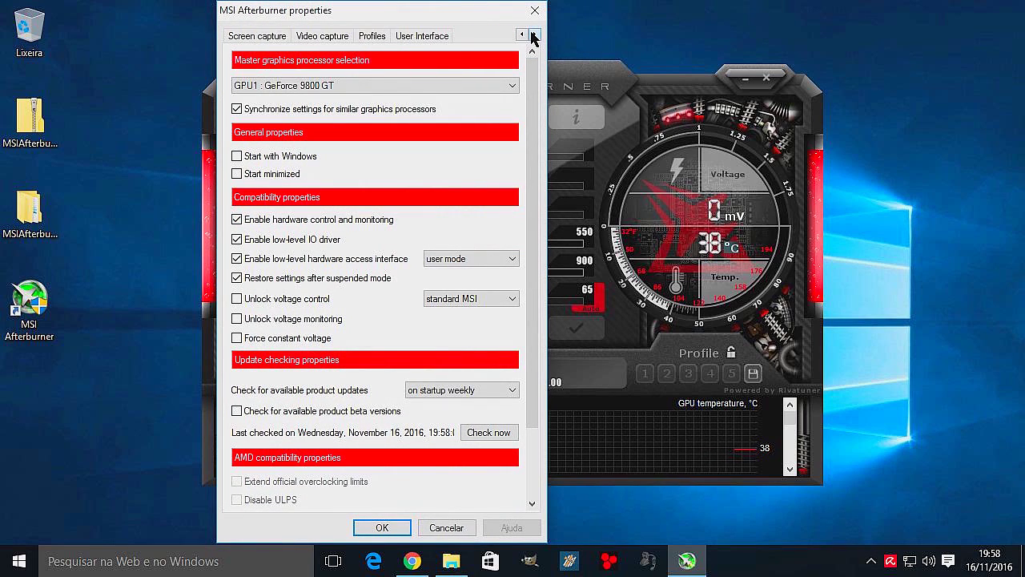
pyautogui.click(424, 36)
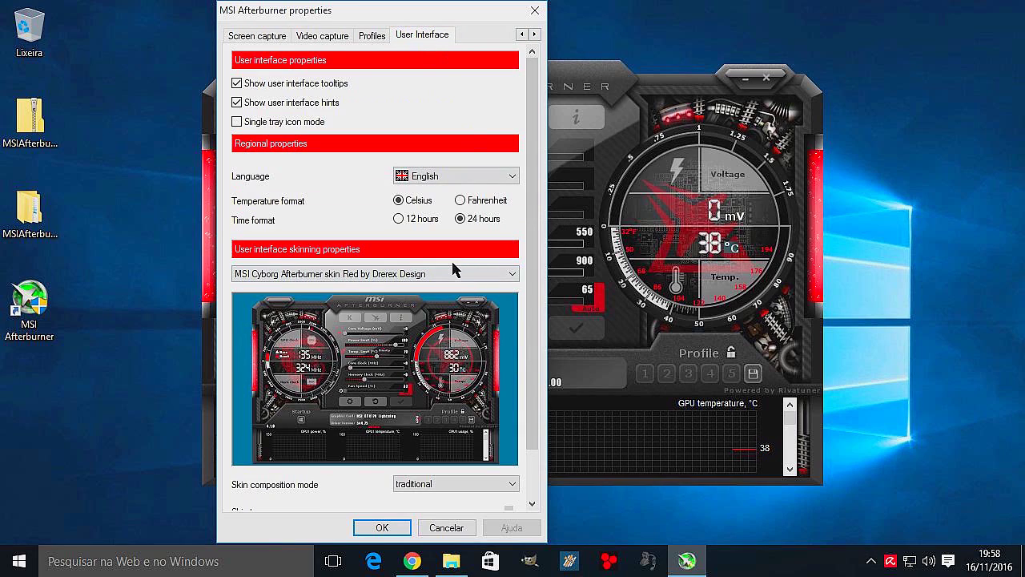
pyautogui.click(451, 275)
pyautogui.click(438, 288)
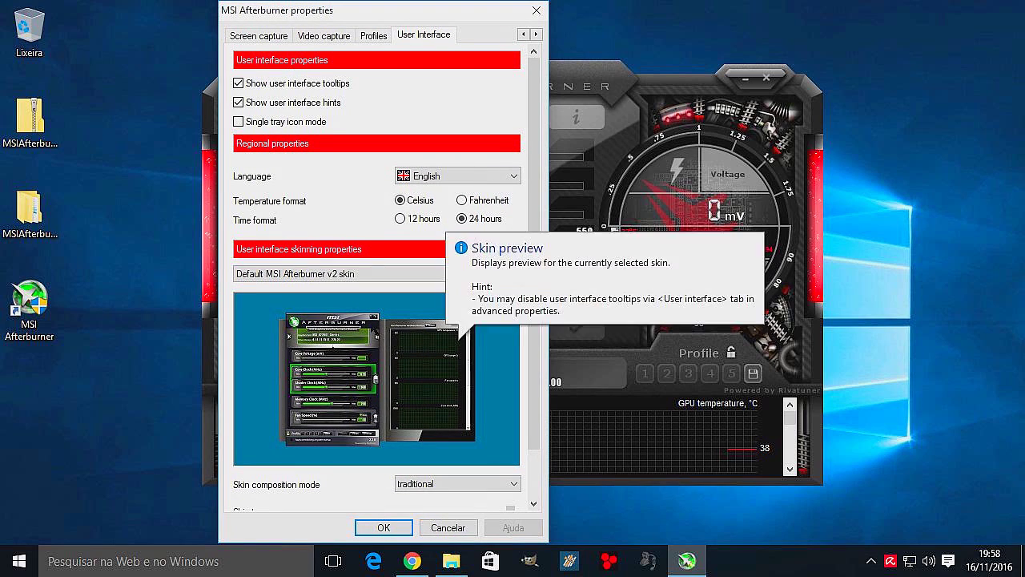
# Preview the MSI Gaming, MSI Cyborg Red, MSI Cyborg White and MSI Cyborg skins by Drerex Design
pyautogui.click(405, 279)
pyautogui.click(377, 374)
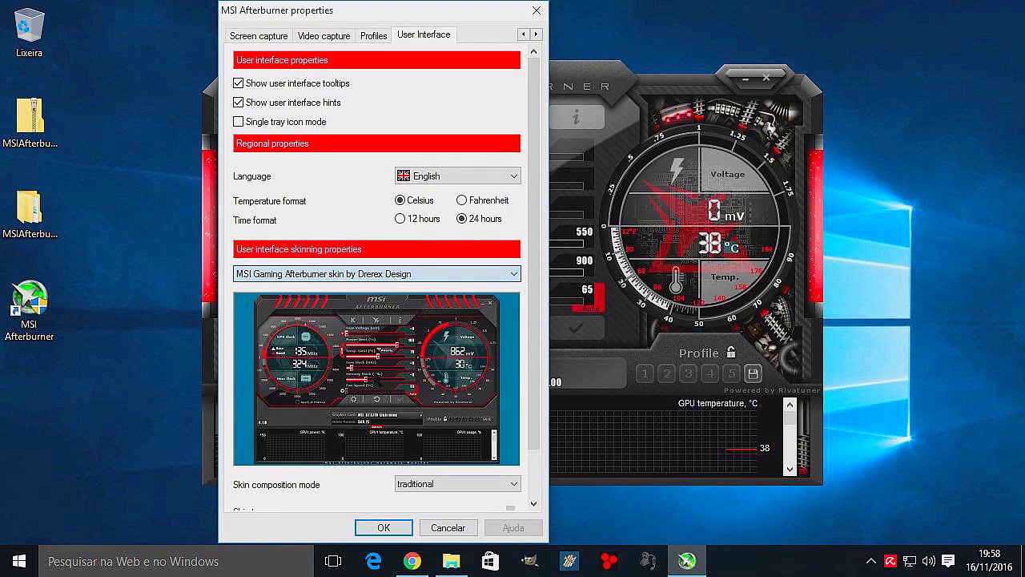
pyautogui.click(373, 273)
pyautogui.click(360, 332)
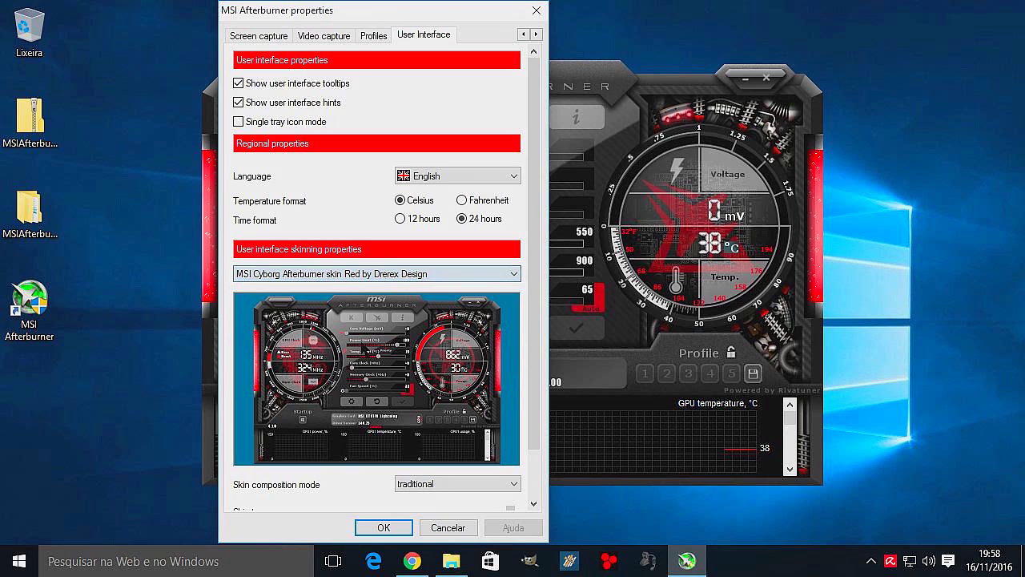
pyautogui.click(373, 273)
pyautogui.click(352, 350)
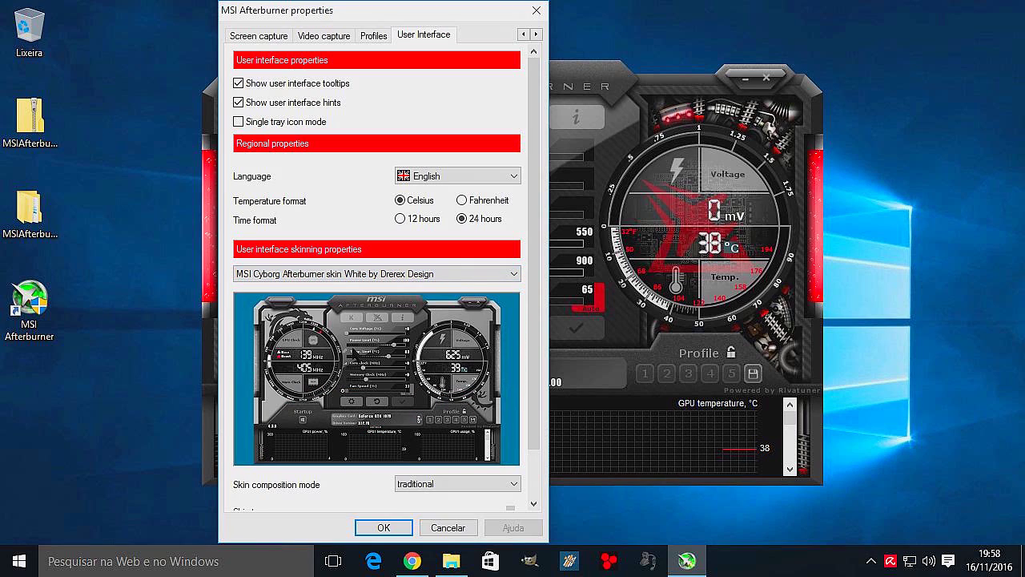
pyautogui.click(352, 273)
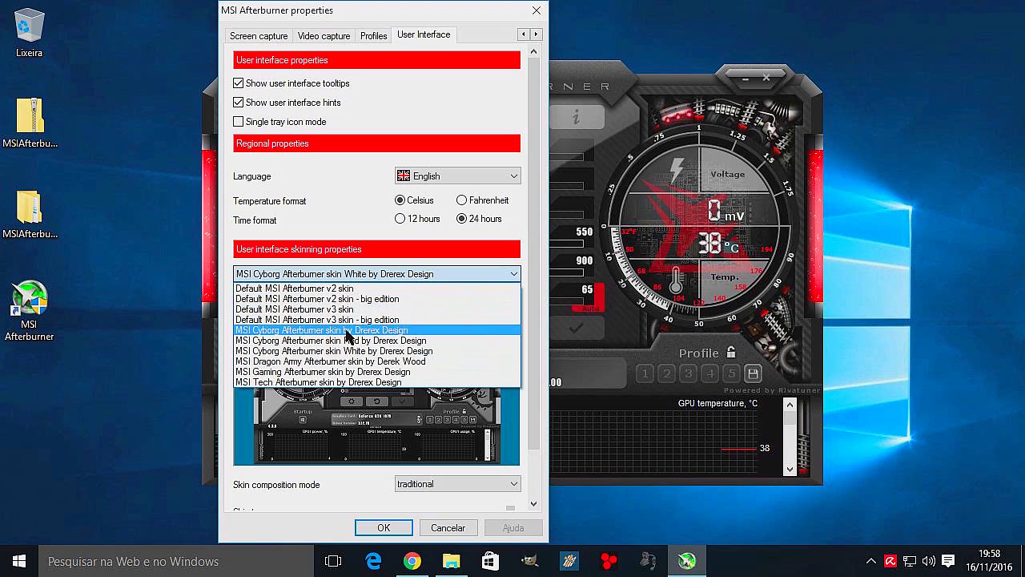
pyautogui.click(381, 331)
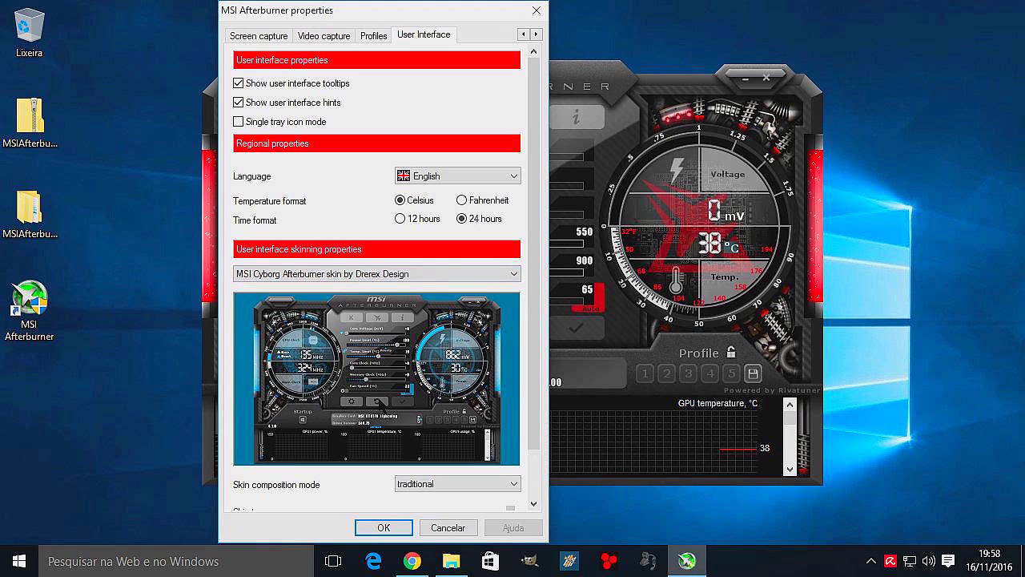
# Apply the Default MSI Afterburner v2 skin and move the program window slightly higher on the desktop
pyautogui.click(412, 274)
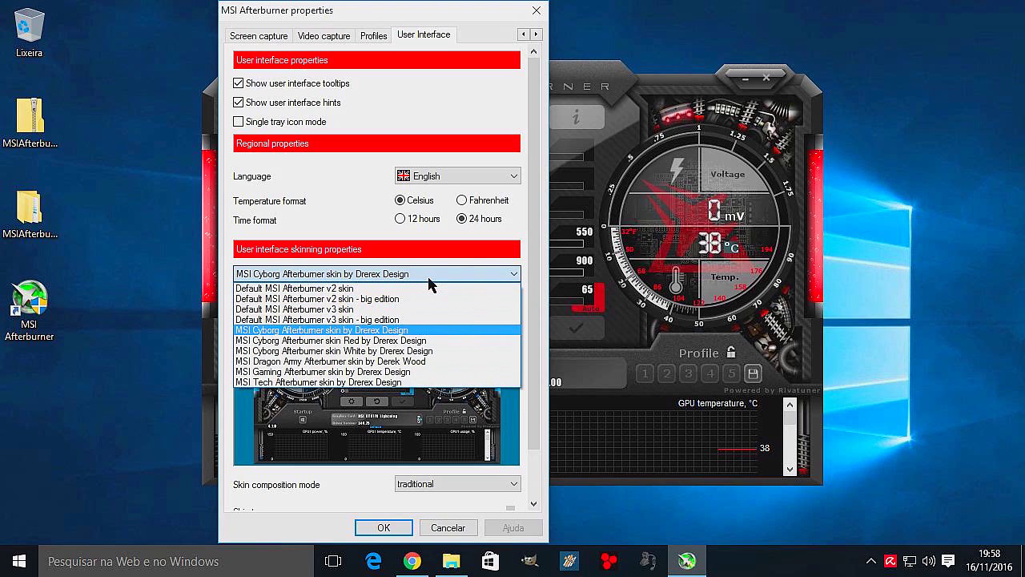
pyautogui.click(392, 290)
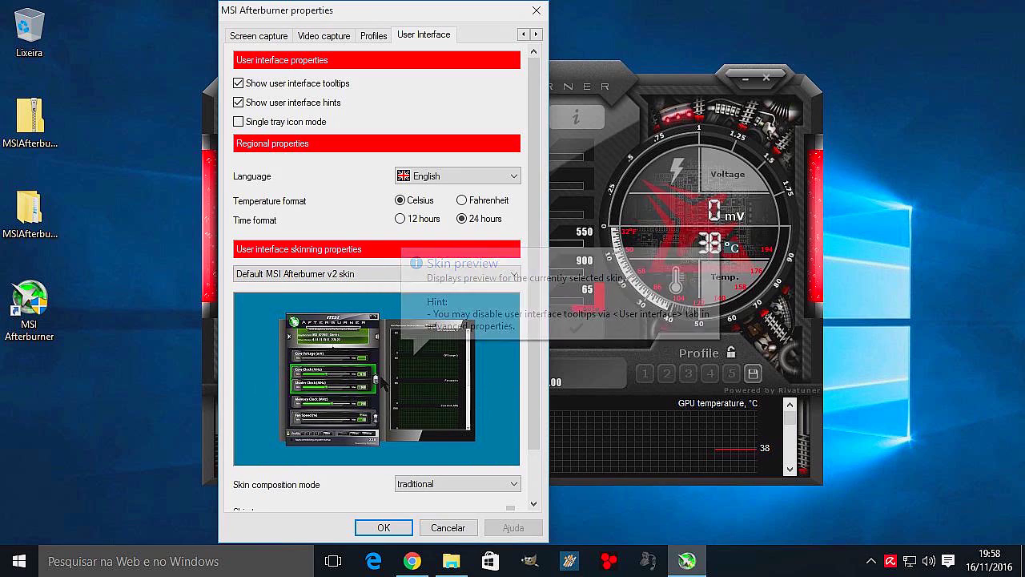
pyautogui.click(401, 532)
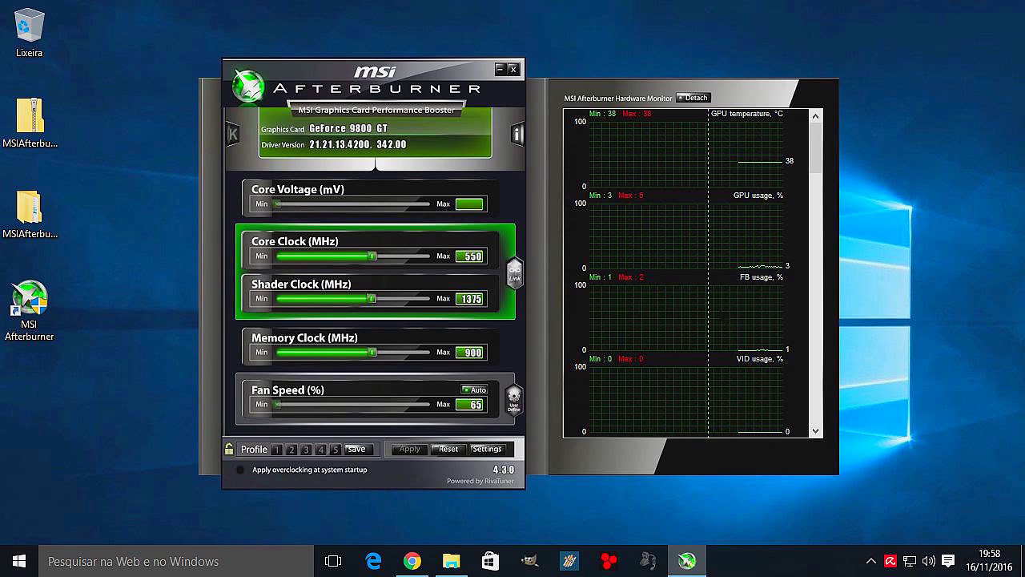
pyautogui.moveTo(454, 71); pyautogui.dragTo(450, 37)
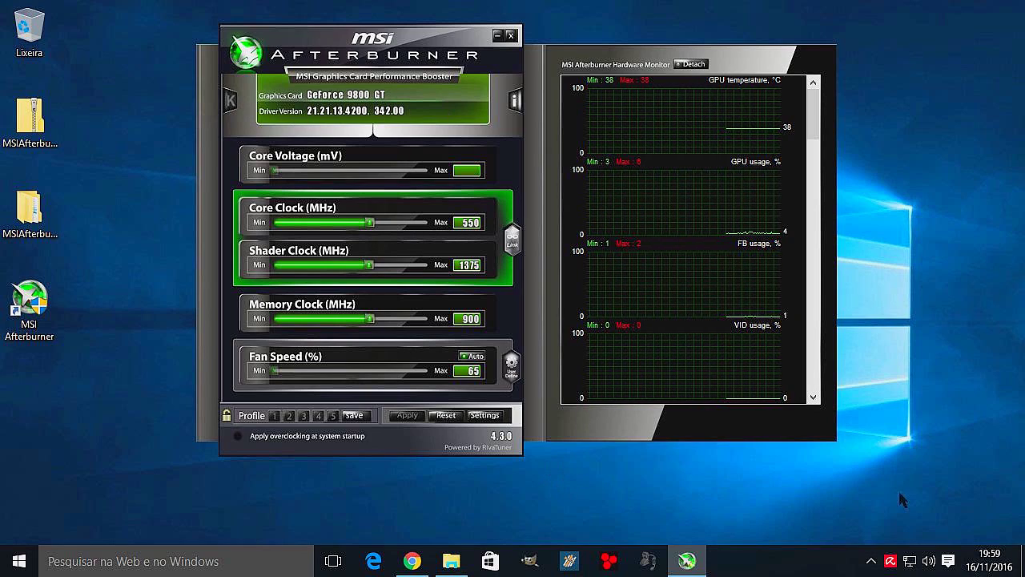
# Change the interface language to Portuguese in the user interface properties and apply it
pyautogui.click(484, 418)
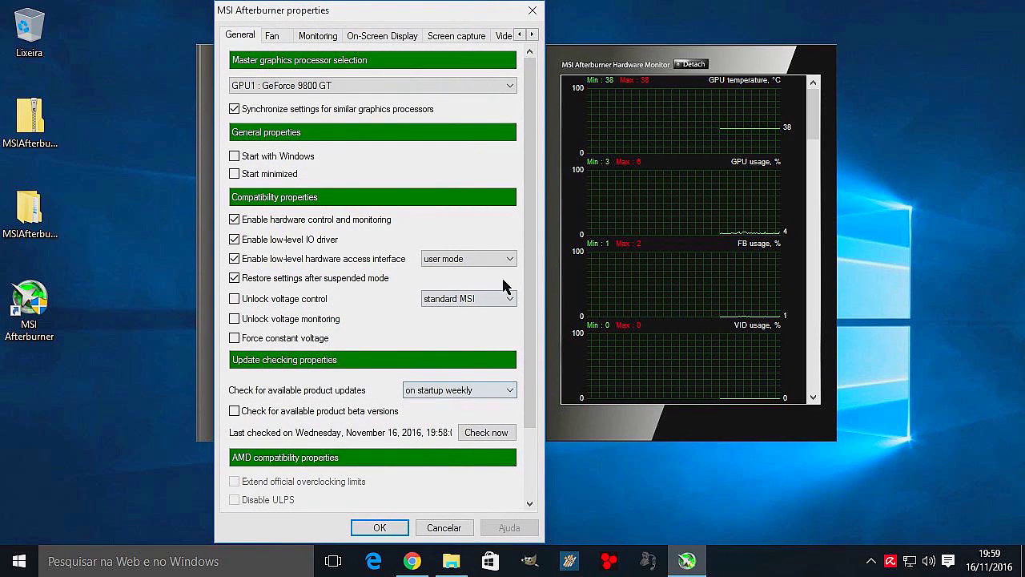
pyautogui.moveTo(425, 20); pyautogui.dragTo(409, 20)
pyautogui.click(518, 36)
pyautogui.click(517, 36)
pyautogui.click(517, 36)
pyautogui.click(517, 36)
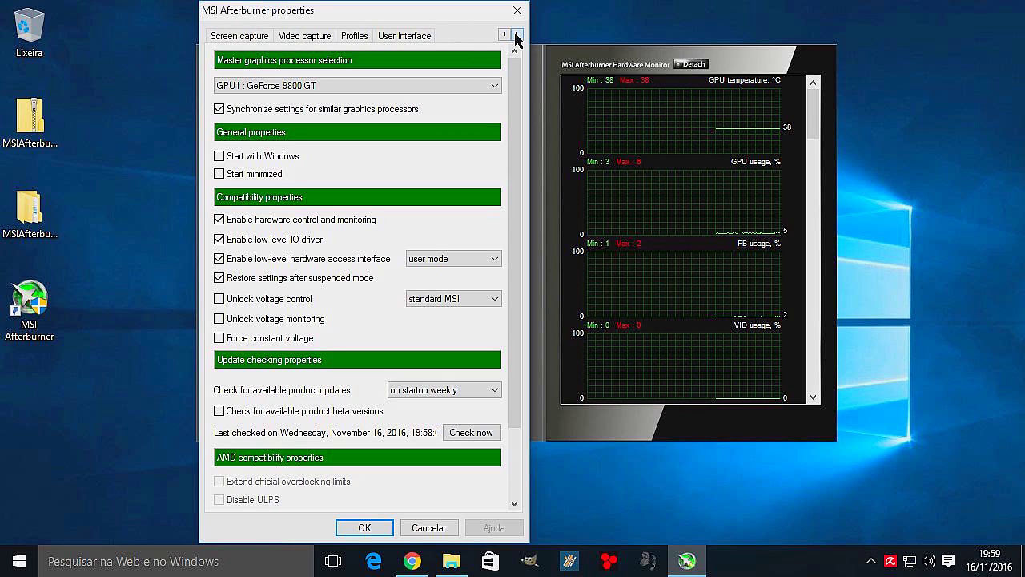
pyautogui.click(420, 38)
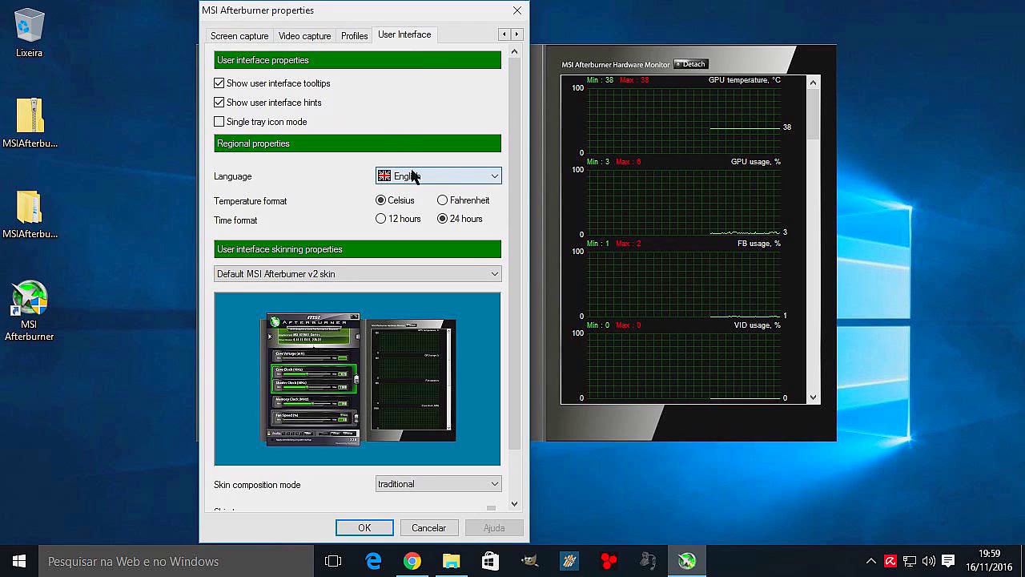
pyautogui.click(444, 181)
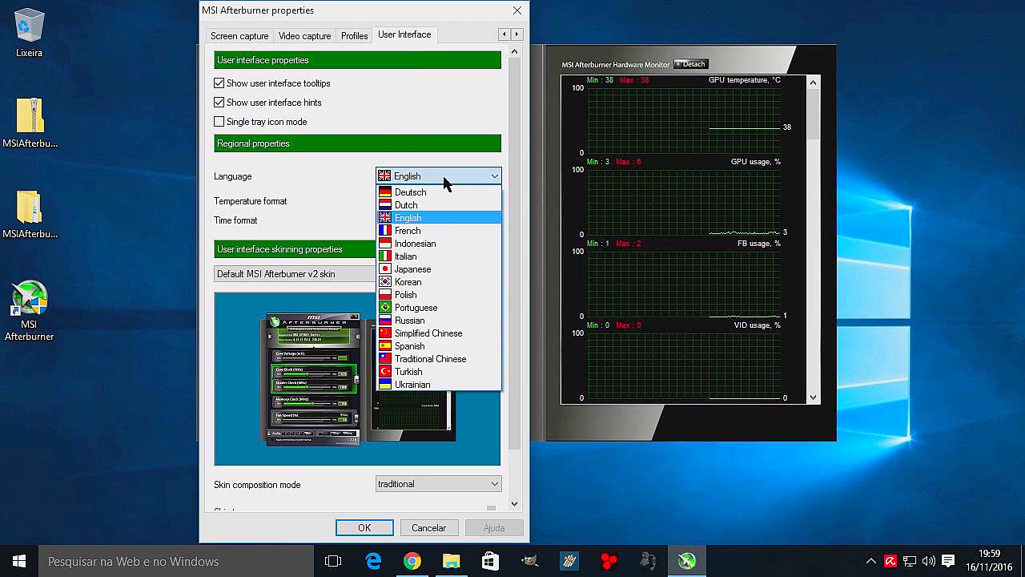
pyautogui.click(457, 308)
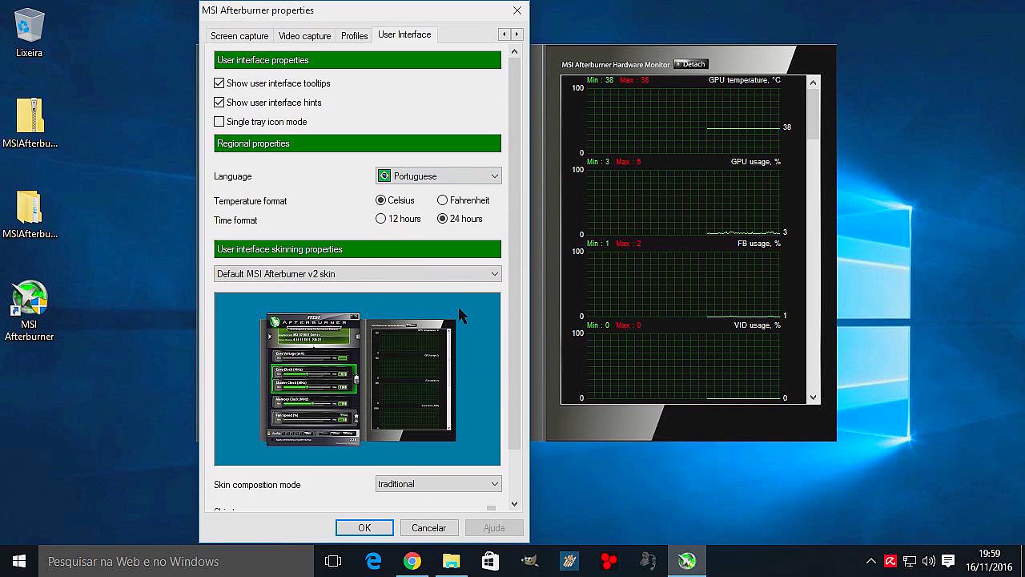
pyautogui.click(383, 528)
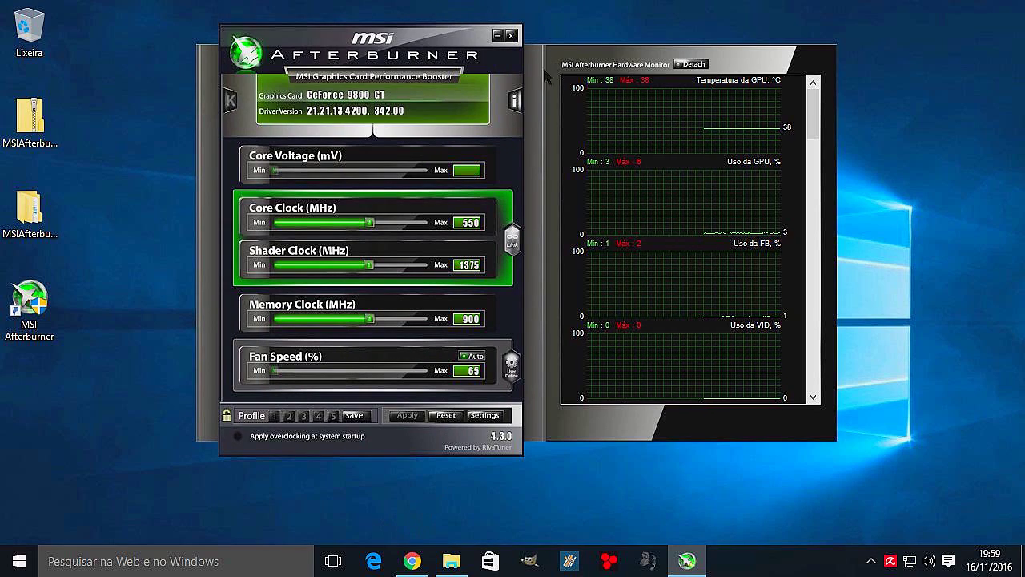
# Apply the MSI Cyborg Afterburner skin Red by Drerex Design and reposition the program window
pyautogui.click(485, 416)
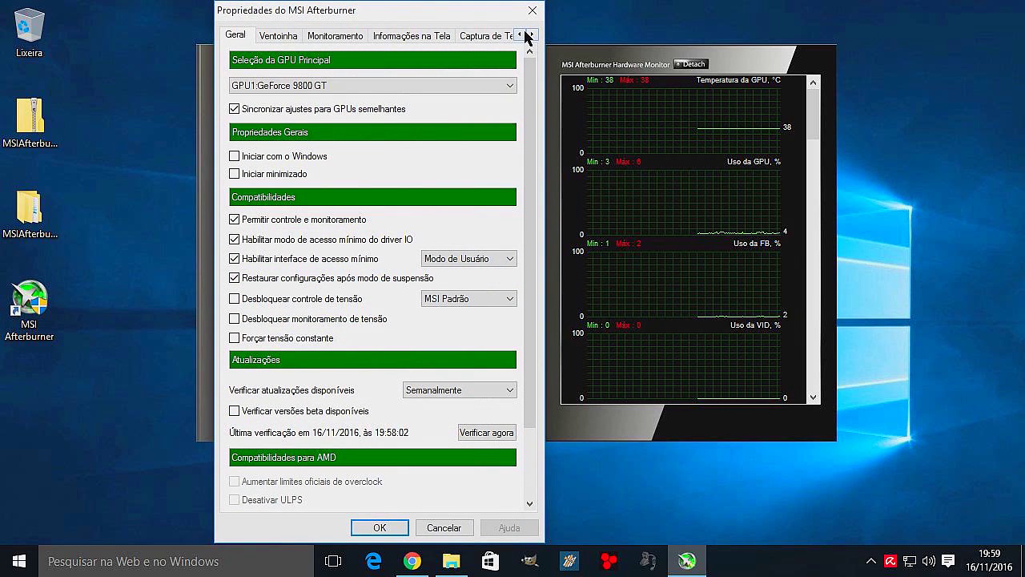
pyautogui.click(532, 35)
pyautogui.click(532, 35)
pyautogui.click(532, 35)
pyautogui.click(532, 34)
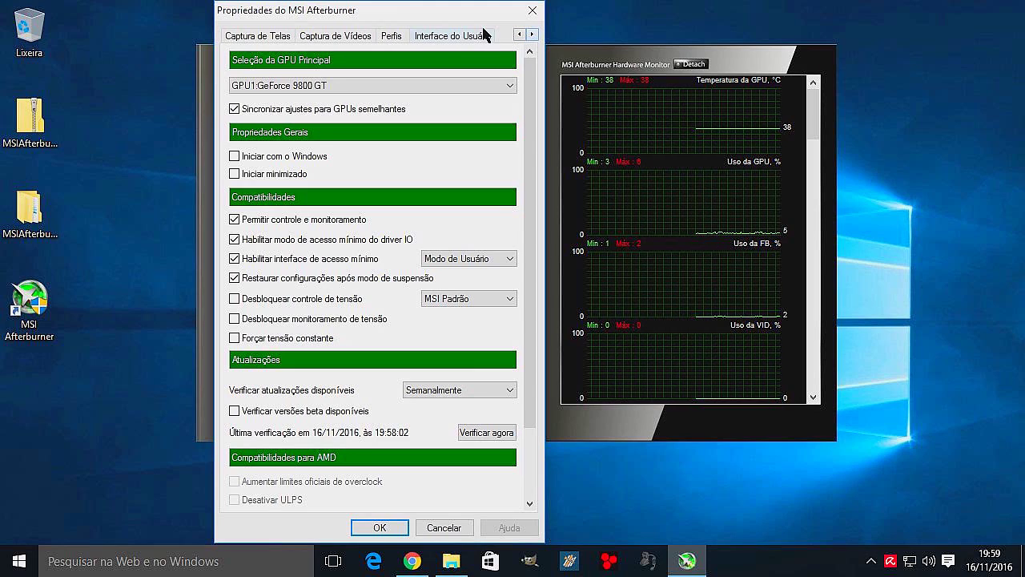
pyautogui.click(458, 33)
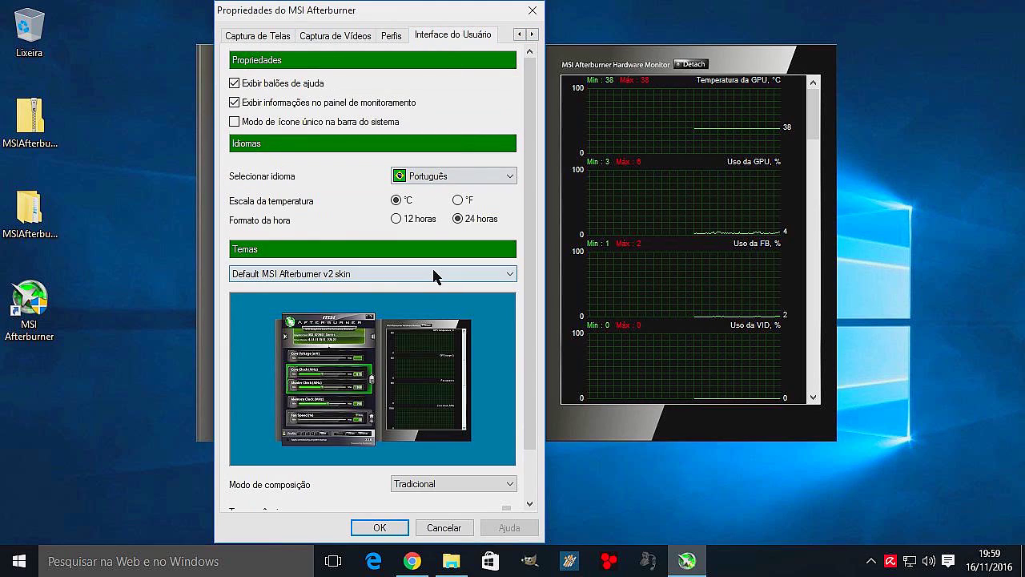
pyautogui.click(433, 274)
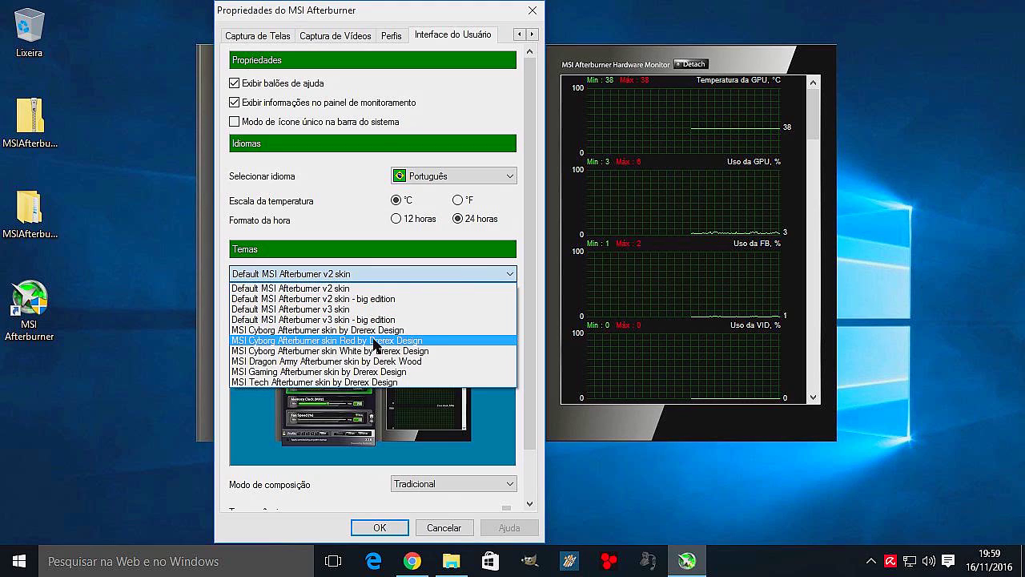
pyautogui.click(415, 344)
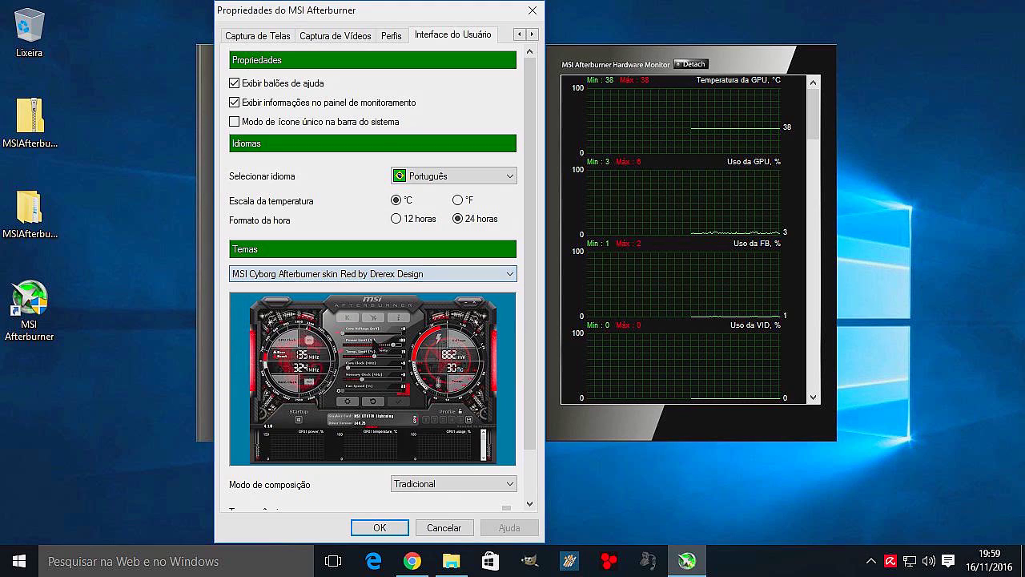
pyautogui.click(380, 527)
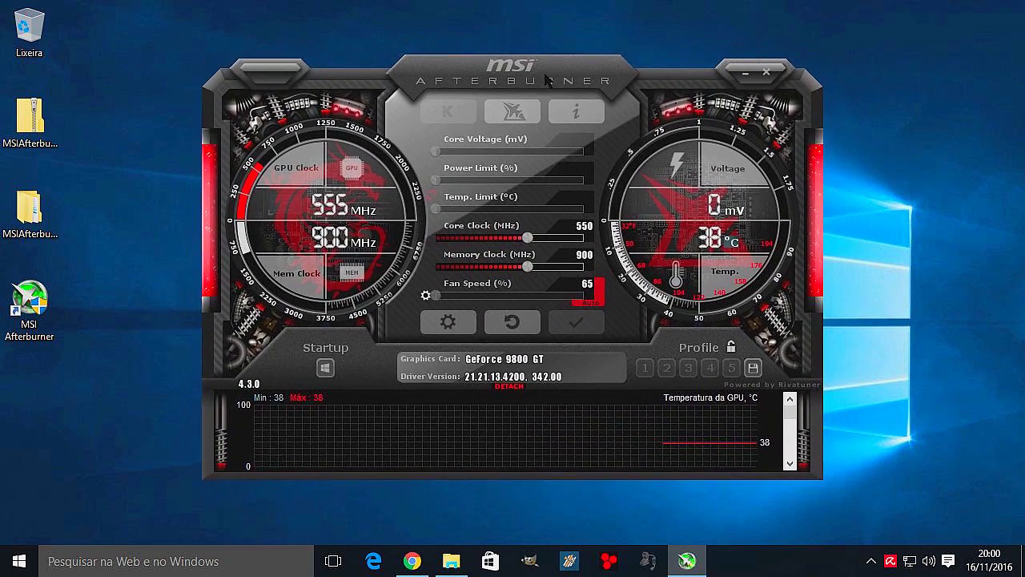
pyautogui.moveTo(538, 60); pyautogui.dragTo(562, 65)
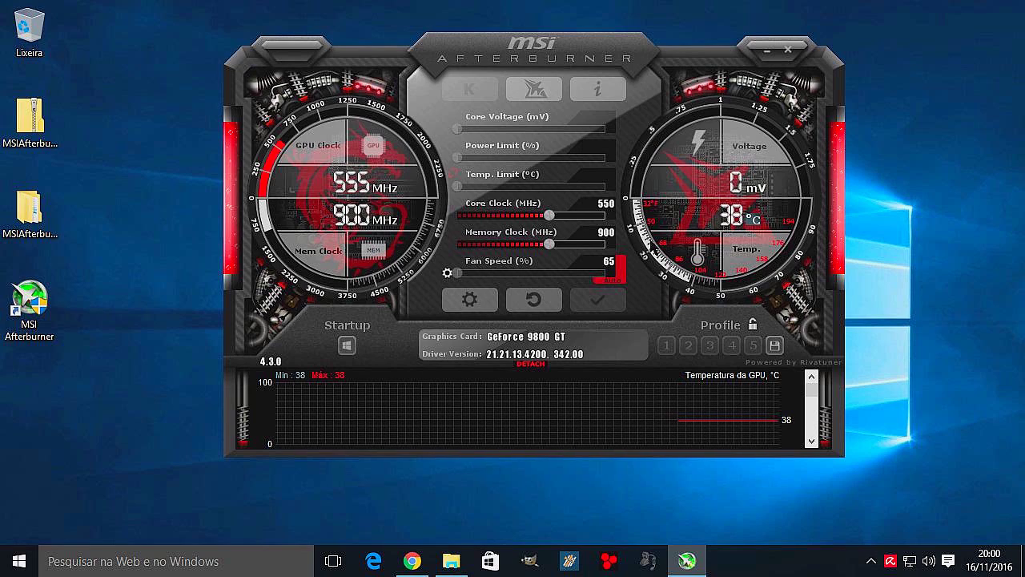
# Examine the fan, monitoring, on-screen information and screen capture properties, returning to the general properties
pyautogui.click(469, 301)
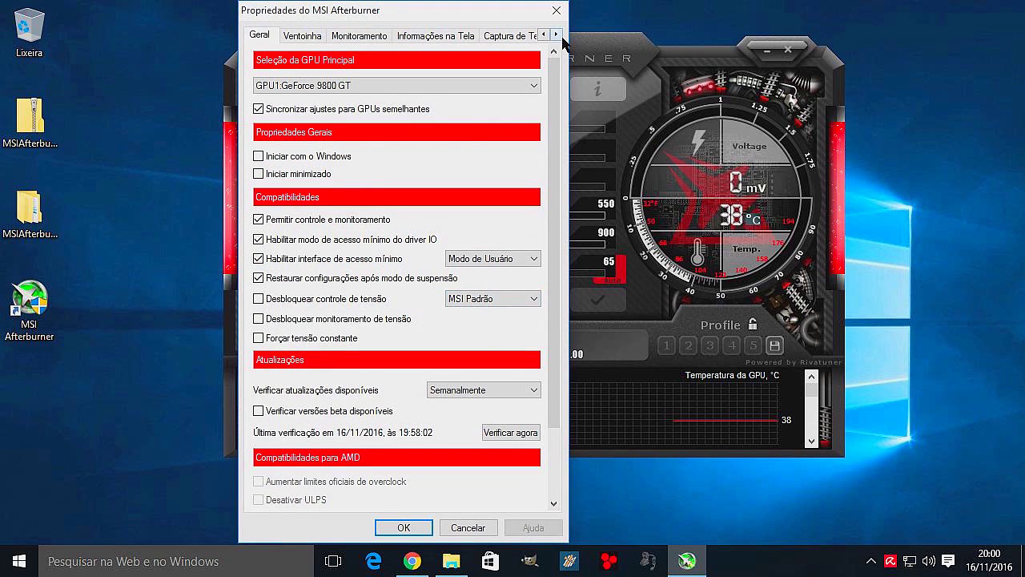
pyautogui.click(310, 37)
pyautogui.click(352, 37)
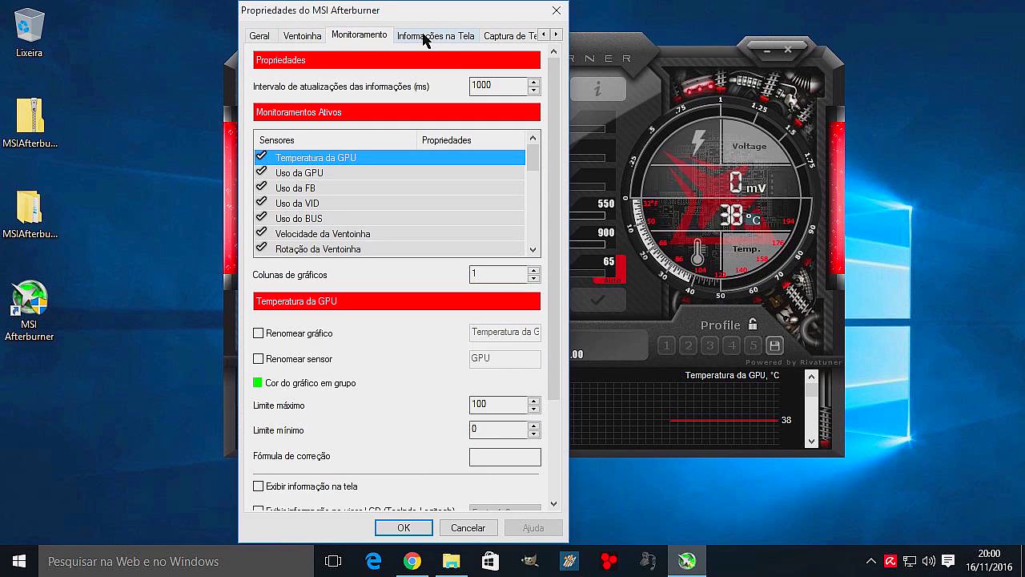
pyautogui.click(425, 36)
pyautogui.click(509, 36)
pyautogui.click(557, 35)
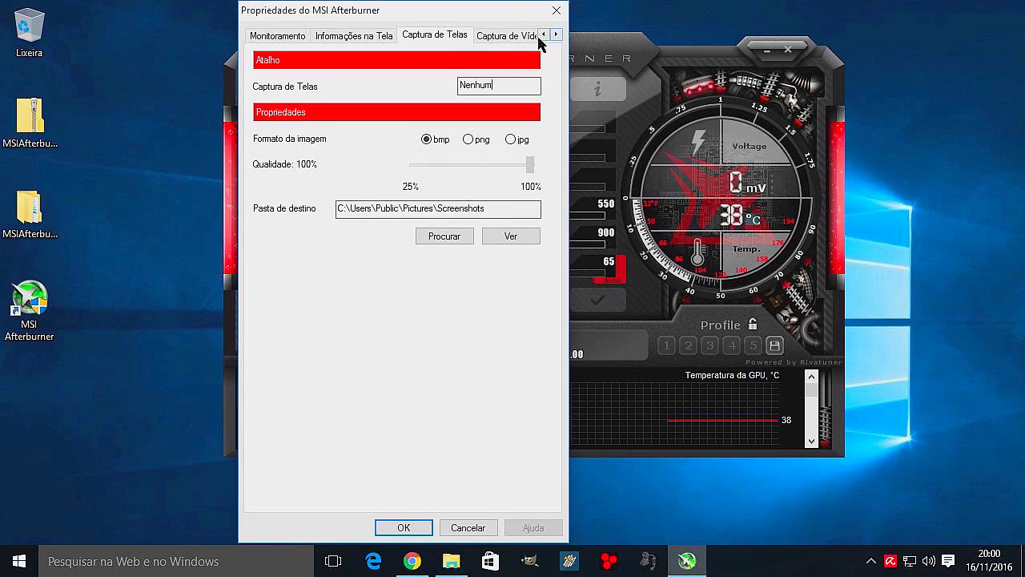
pyautogui.click(296, 39)
pyautogui.click(352, 37)
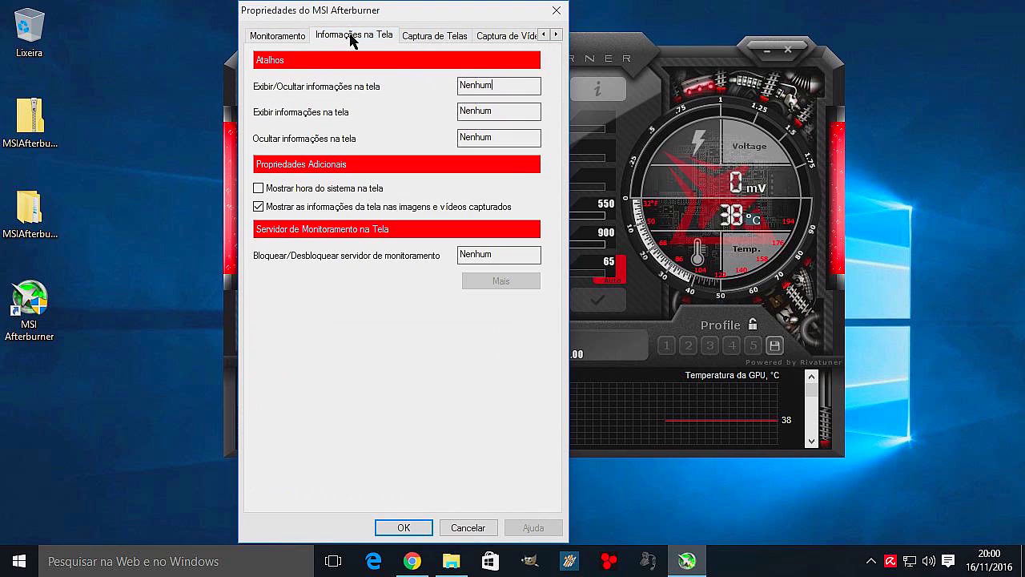
pyautogui.click(466, 38)
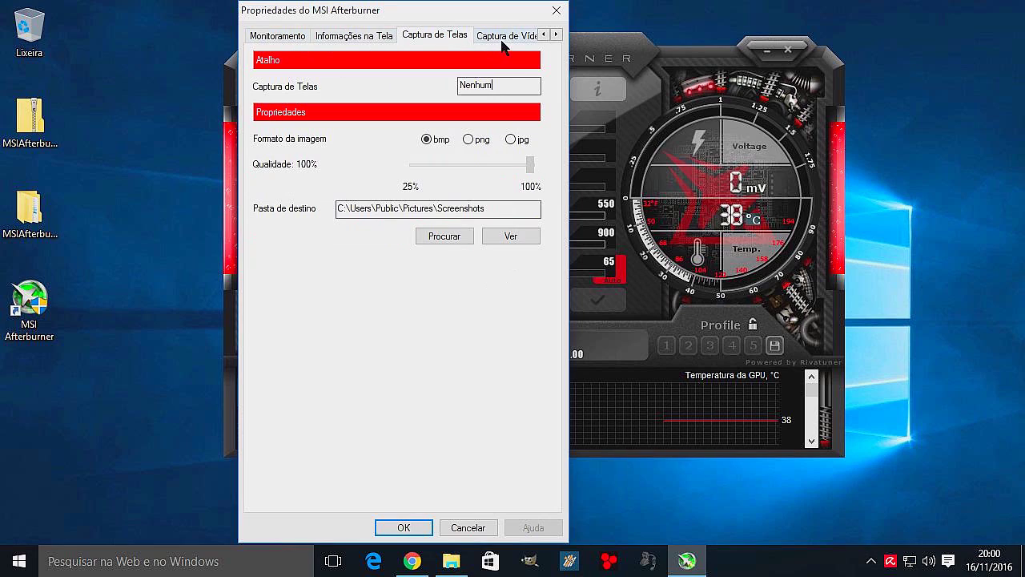
pyautogui.doubleClick(544, 35)
pyautogui.click(260, 37)
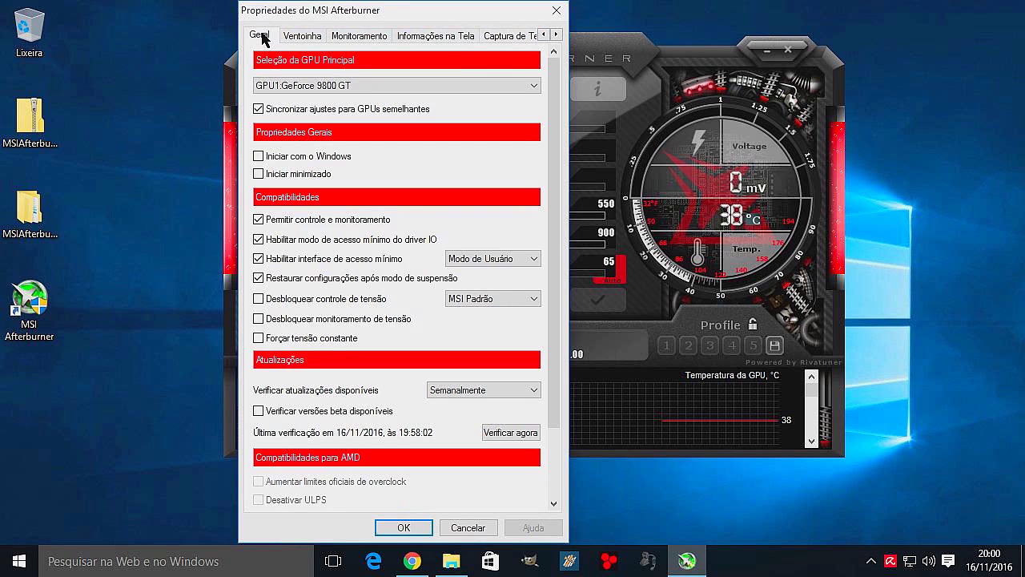
# Disable similar-GPU synchronization, control and monitoring, and low-level driver IO access in the general properties, and apply the changes with a program restart
pyautogui.moveTo(377, 10); pyautogui.dragTo(379, 10)
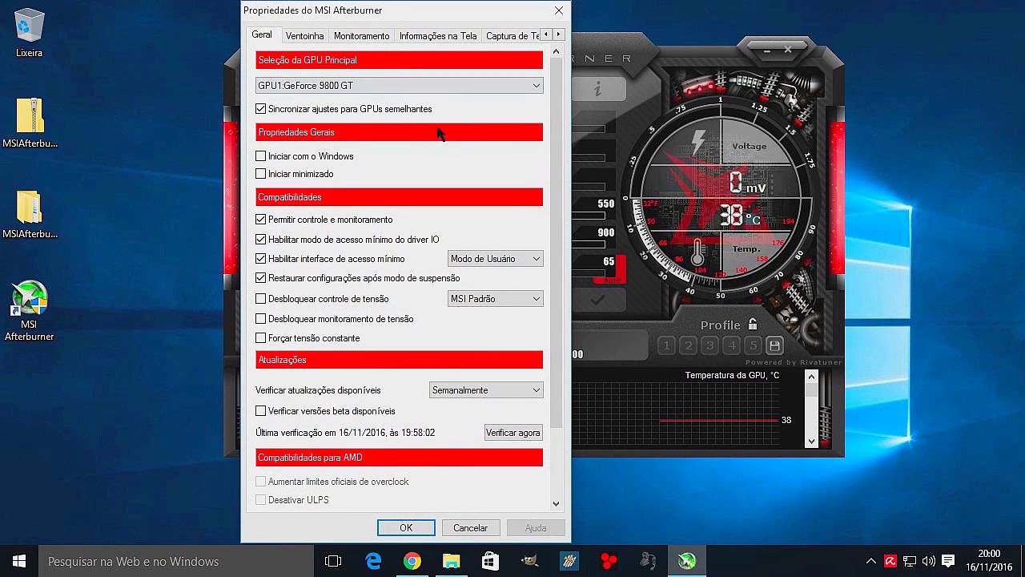
pyautogui.click(261, 110)
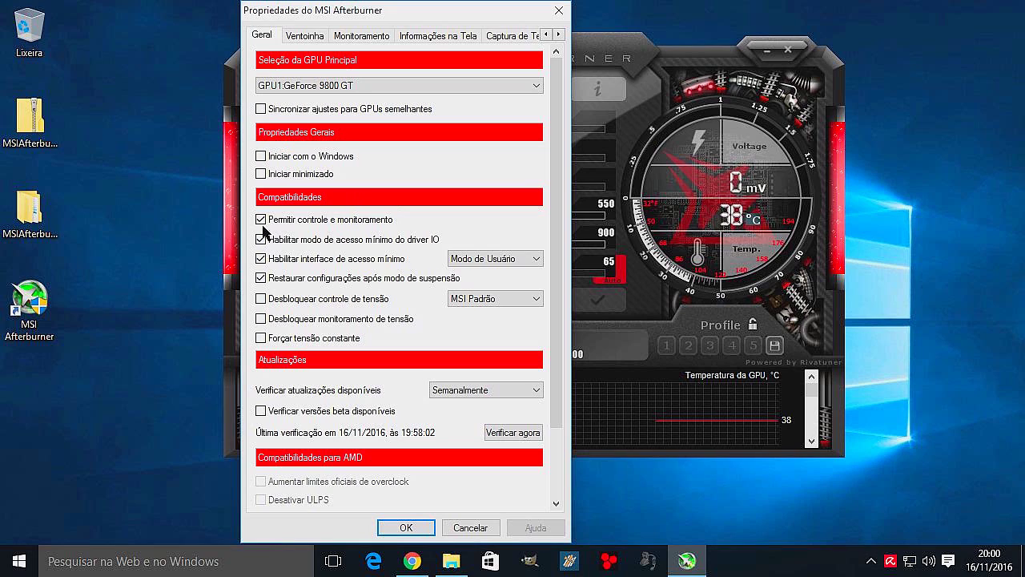
pyautogui.click(261, 220)
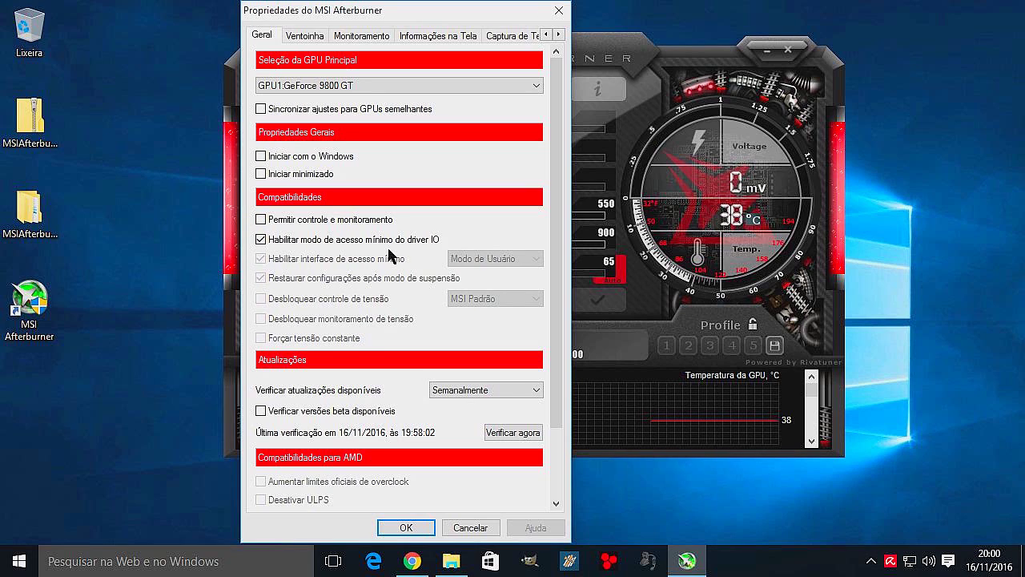
pyautogui.click(260, 240)
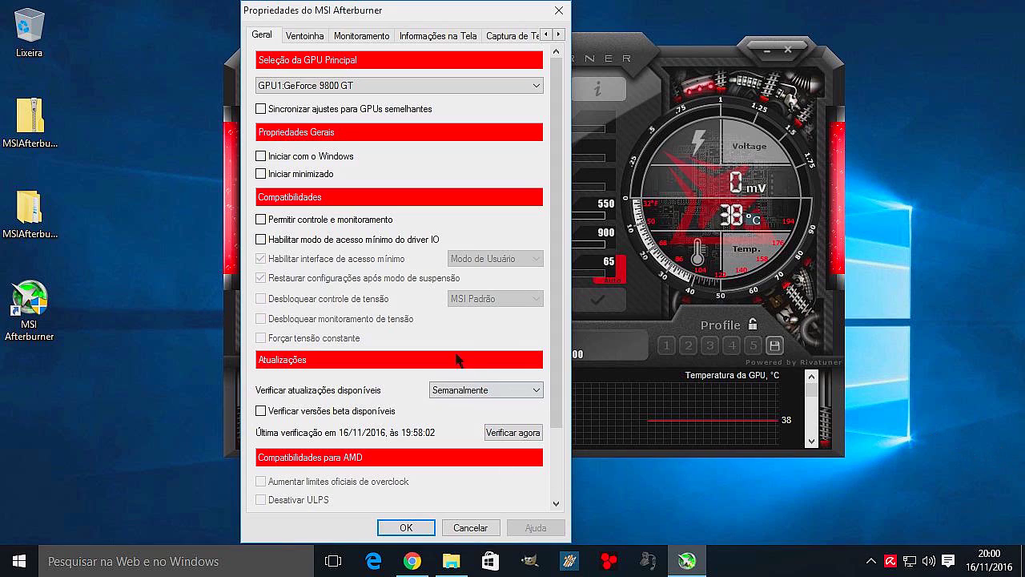
pyautogui.moveTo(557, 410); pyautogui.dragTo(555, 498)
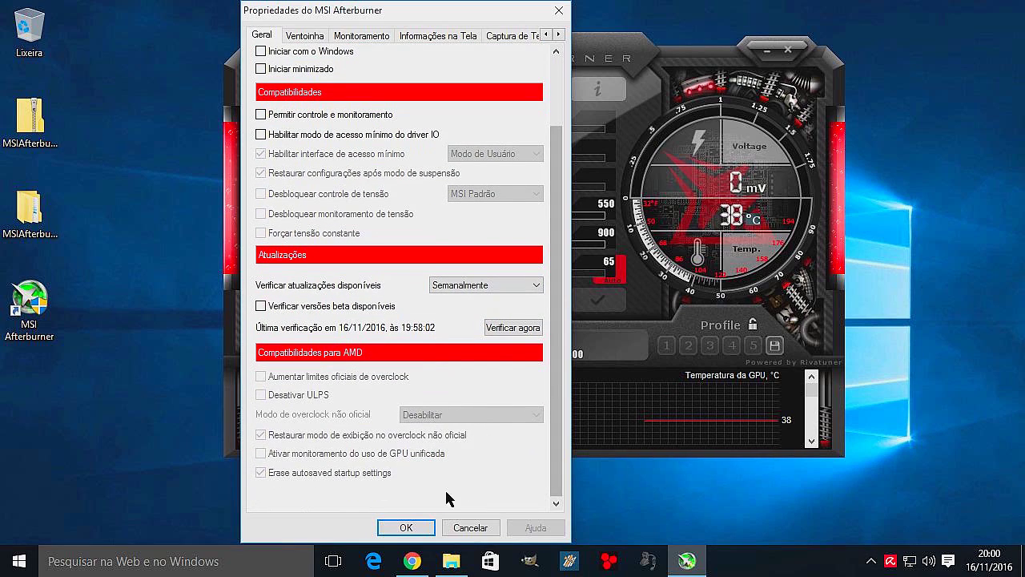
pyautogui.click(406, 527)
pyautogui.click(613, 322)
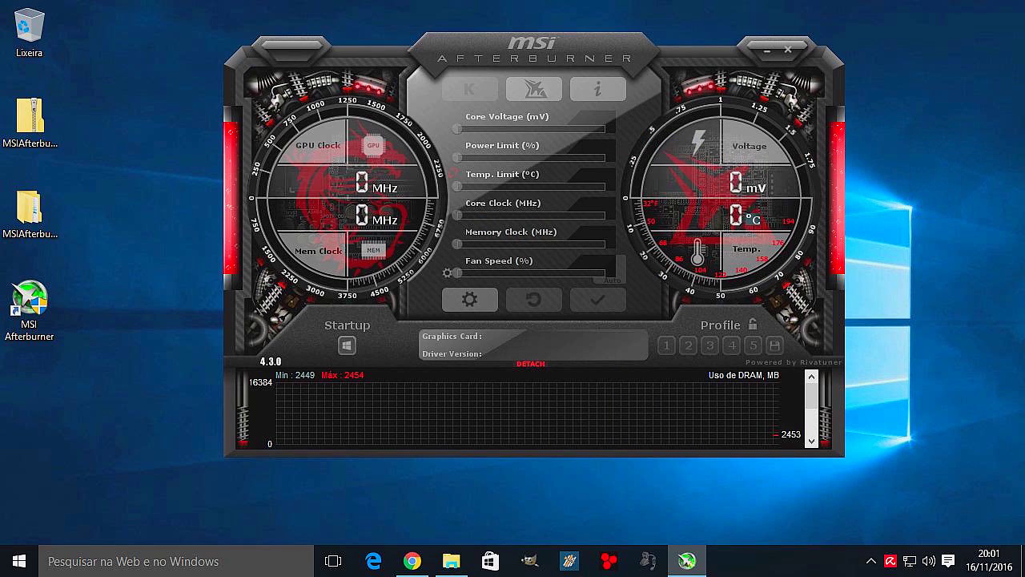
# Deactivate the Uso do Arquivo de Paginação and Uso de DRAM sensors in the monitoring properties
pyautogui.moveTo(547, 69); pyautogui.dragTo(543, 69)
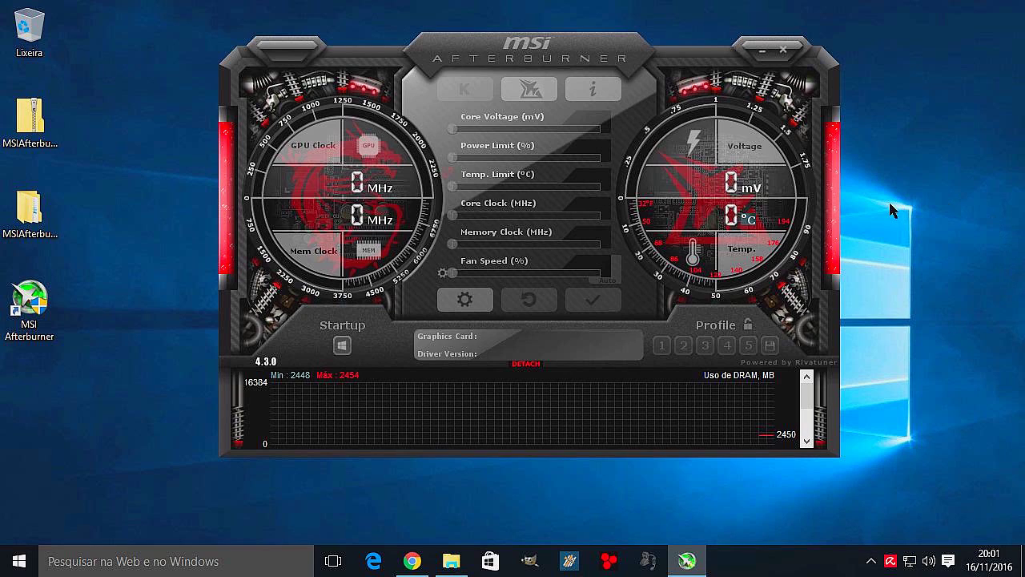
pyautogui.click(464, 309)
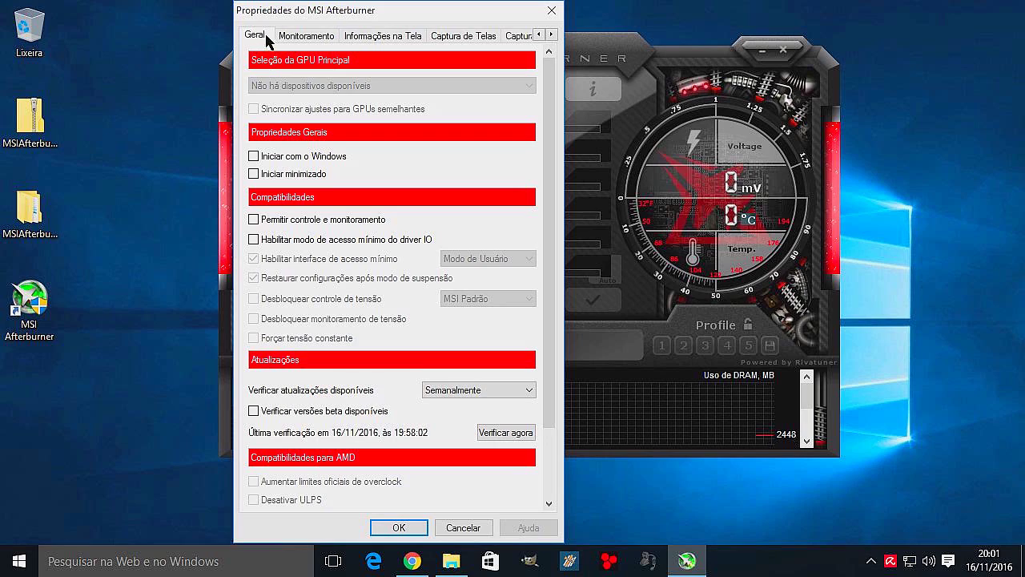
pyautogui.click(296, 36)
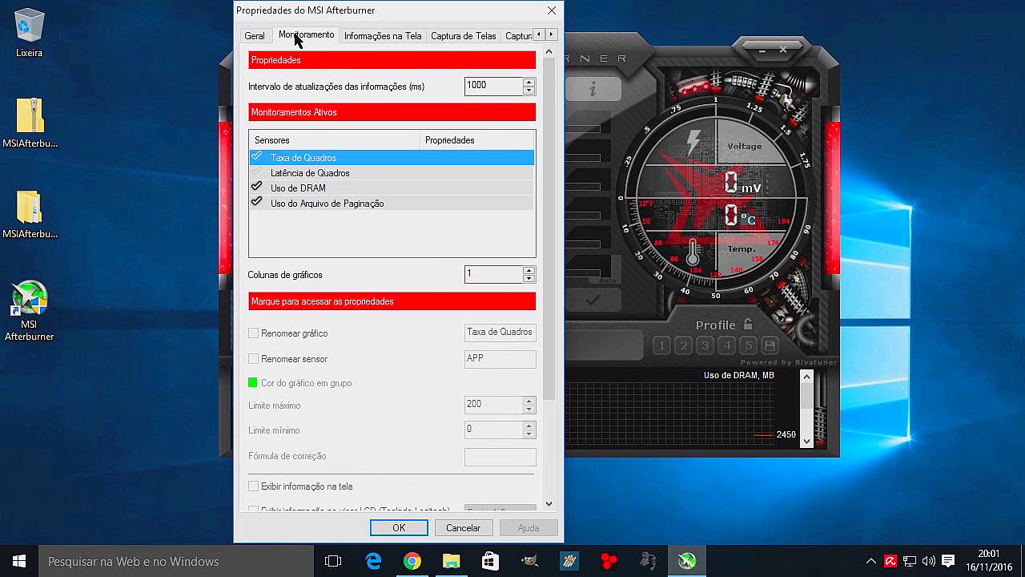
pyautogui.click(257, 203)
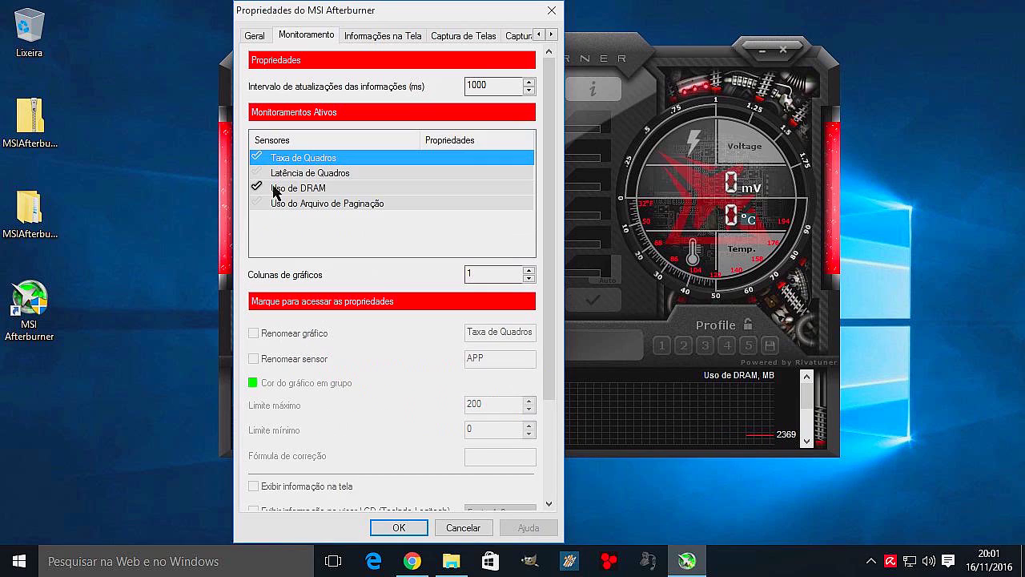
pyautogui.click(256, 186)
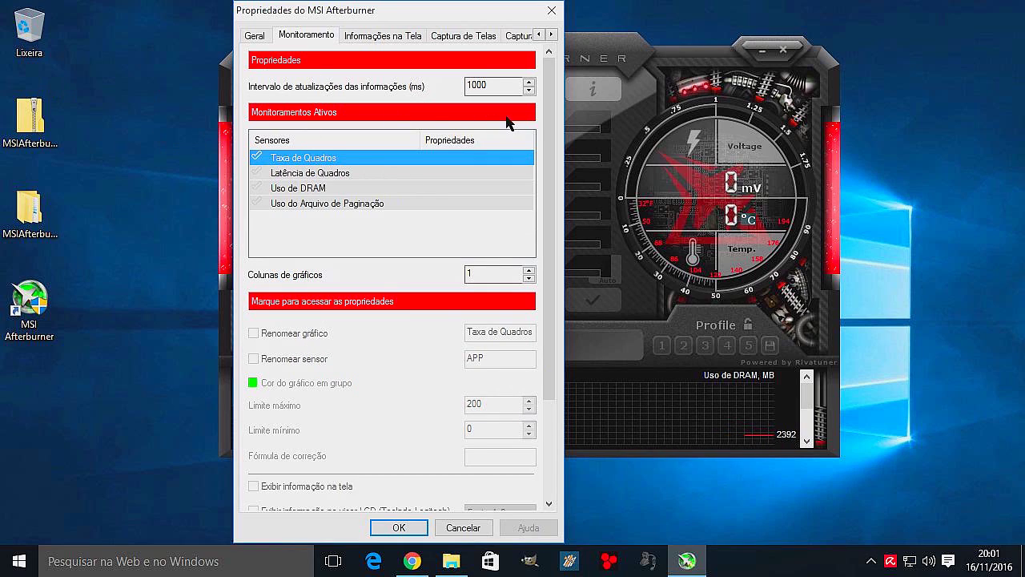
pyautogui.scroll(-5, 535, 192)
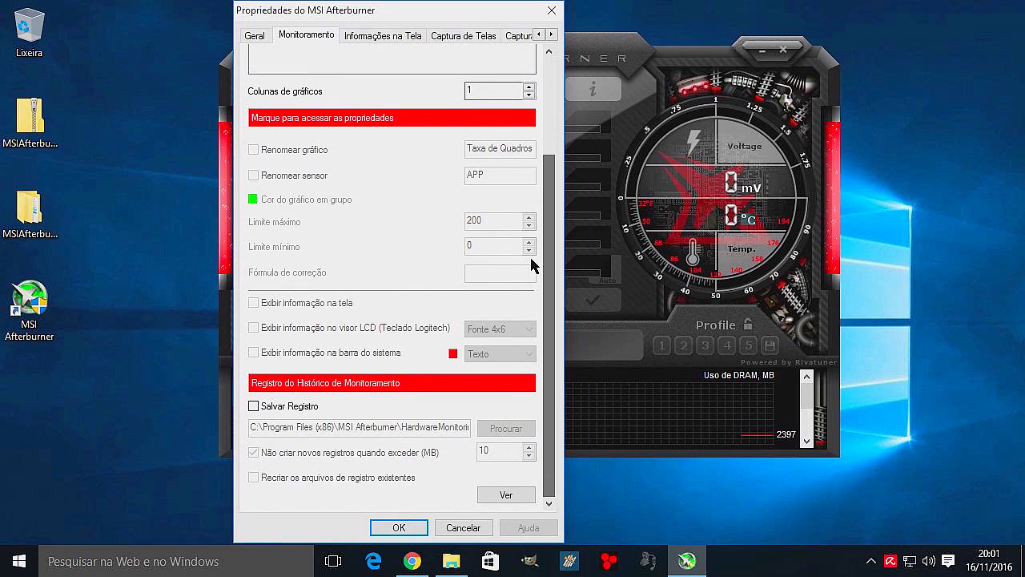
pyautogui.scroll(5, 533, 256)
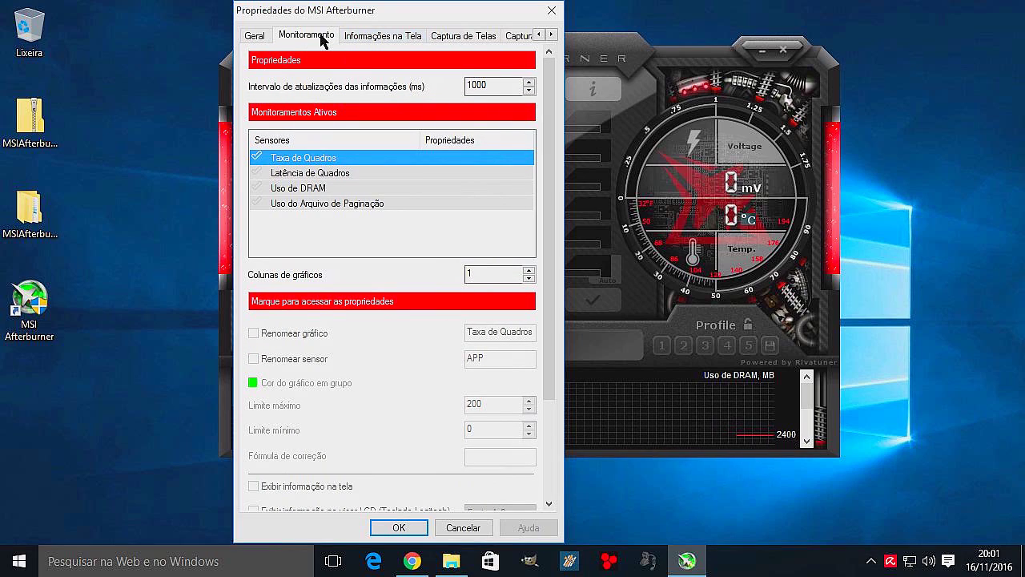
# Turn off showing on-screen information in captured images and videos, and apply the properties
pyautogui.click(383, 37)
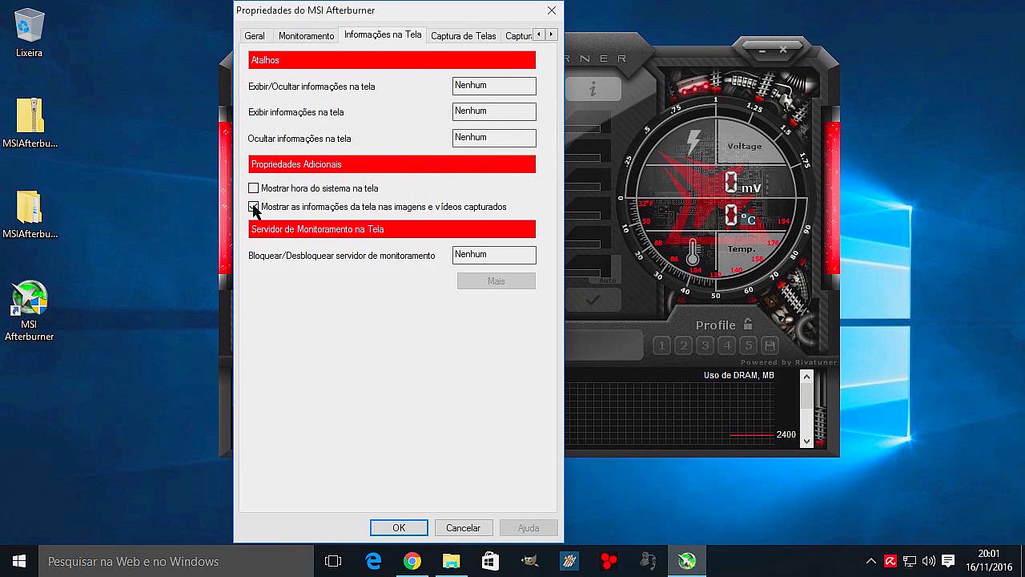
pyautogui.moveTo(254, 209)
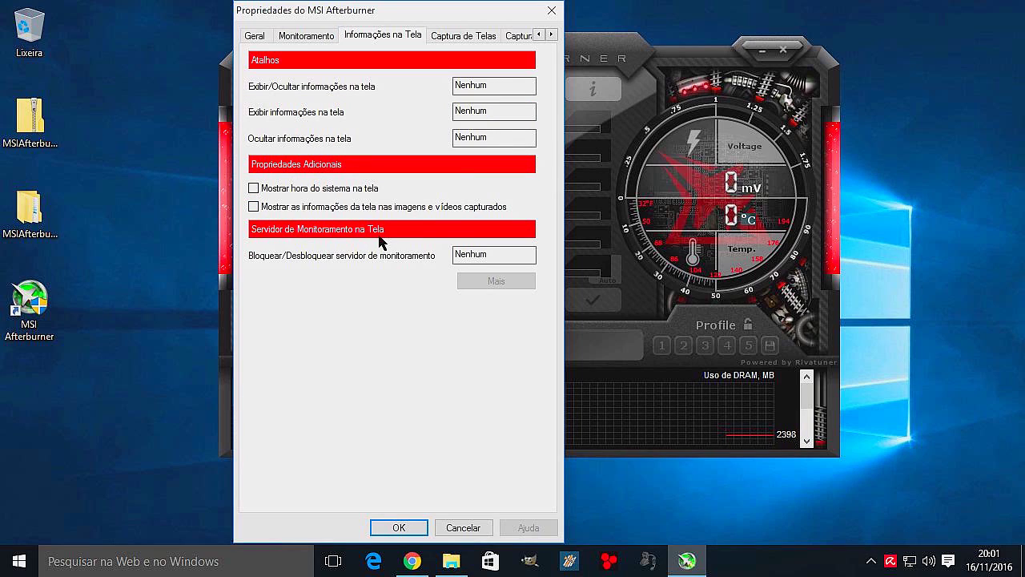
pyautogui.click(415, 528)
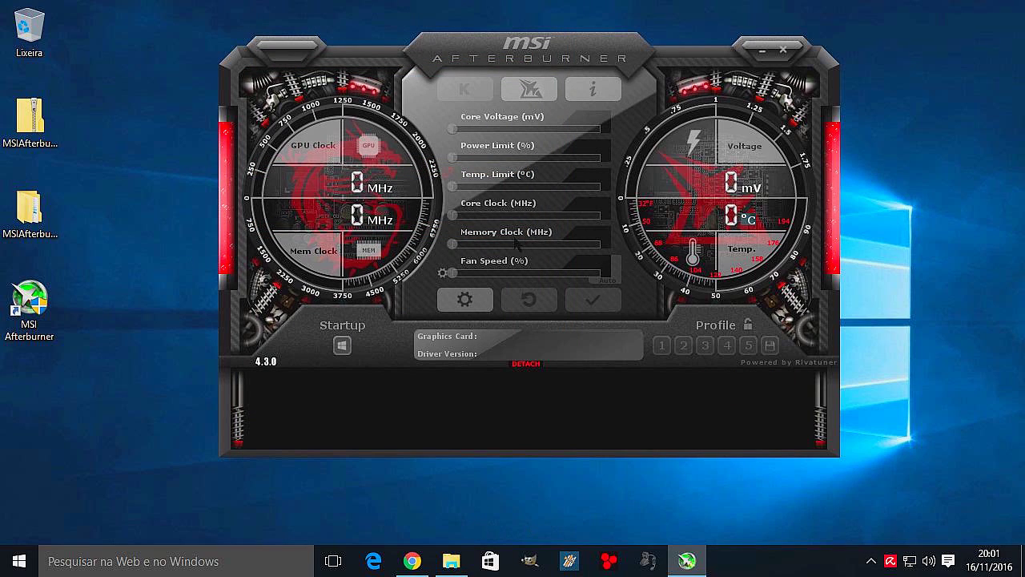
# Set the screen capture shortcut to F9 and the image format to jpg at 100% quality
pyautogui.click(467, 299)
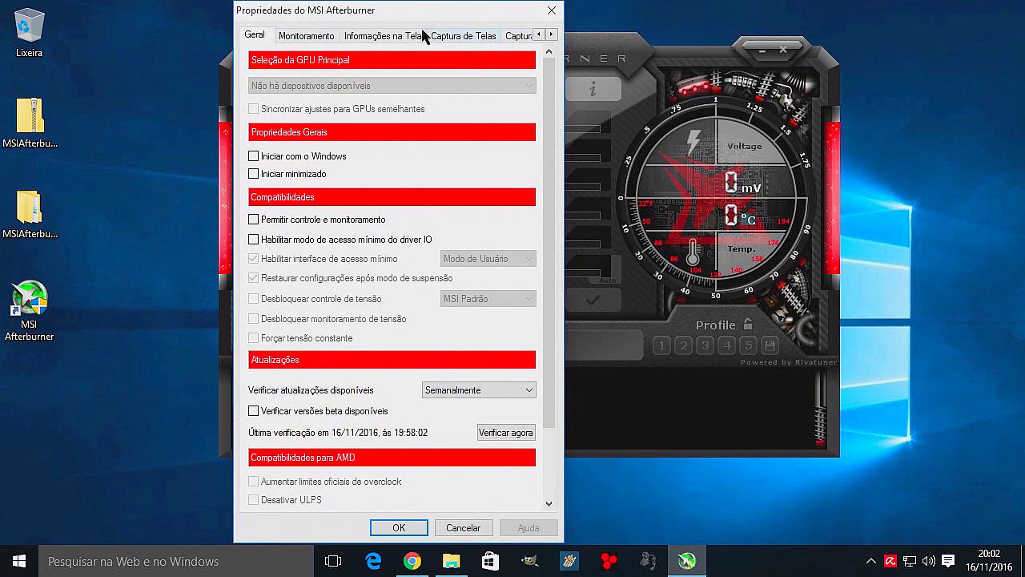
pyautogui.click(400, 37)
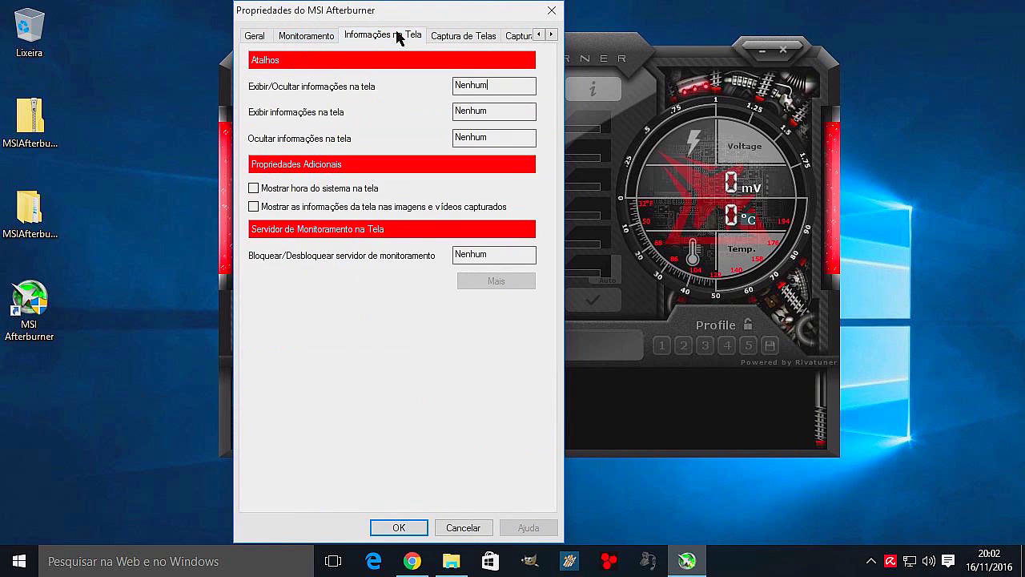
pyautogui.click(446, 37)
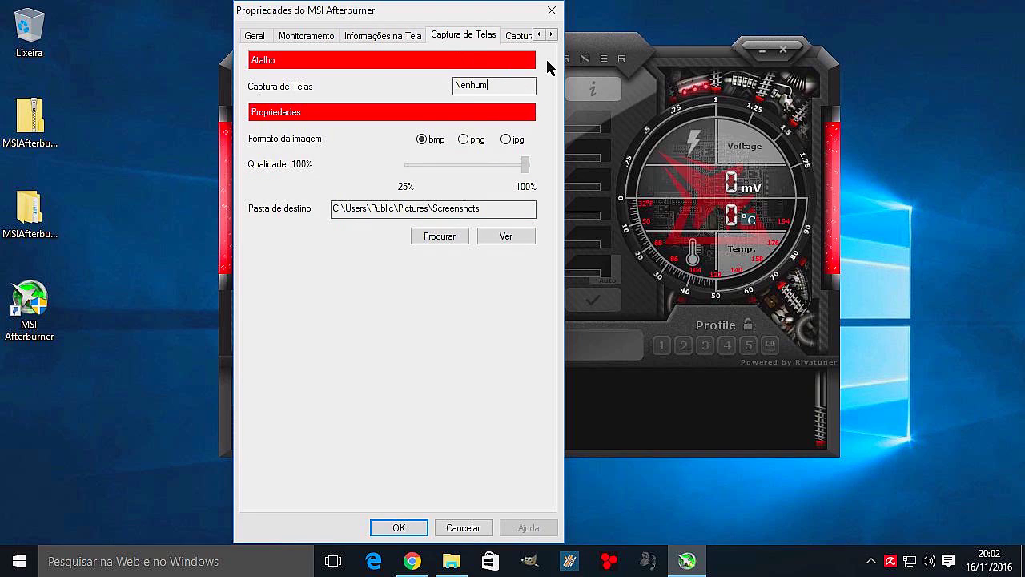
pyautogui.moveTo(483, 18); pyautogui.dragTo(590, 27)
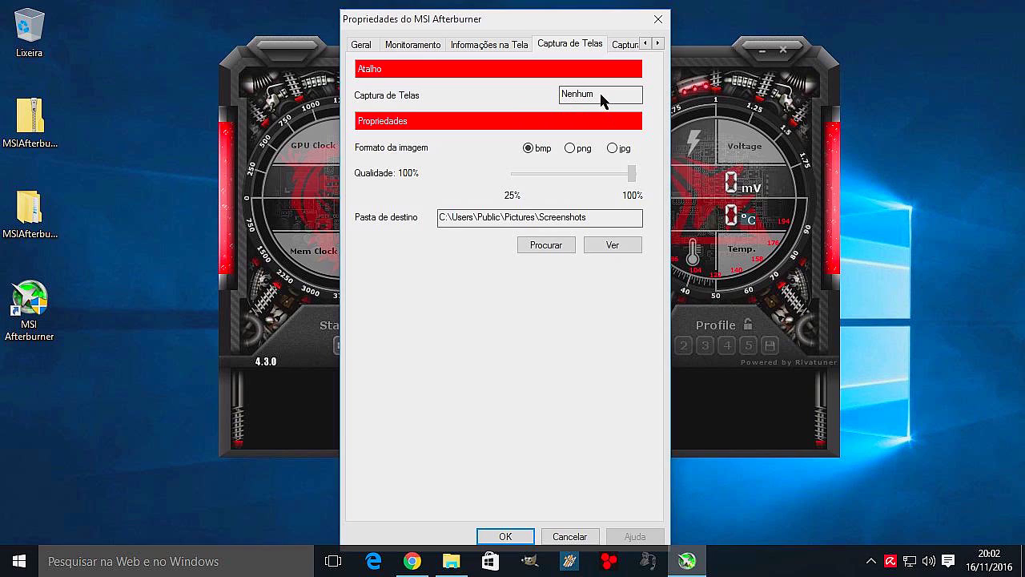
pyautogui.moveTo(596, 94)
pyautogui.press('F9')
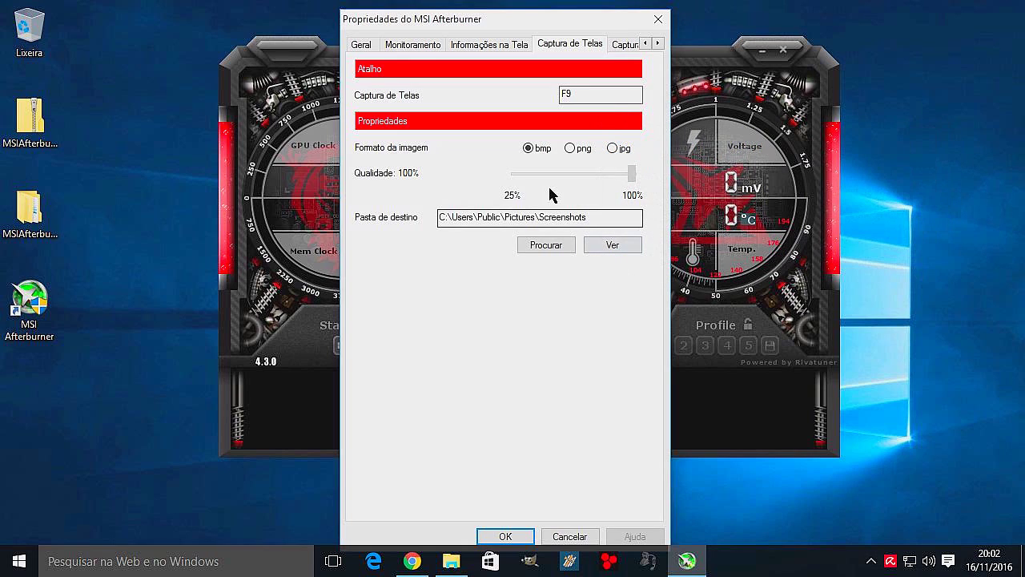
pyautogui.click(613, 150)
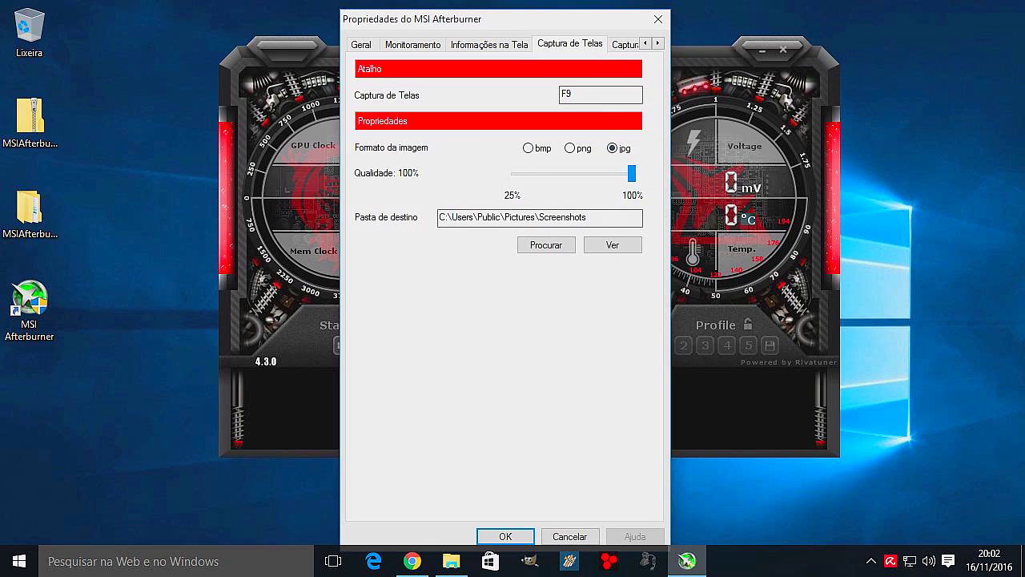
pyautogui.moveTo(631, 176); pyautogui.dragTo(659, 186)
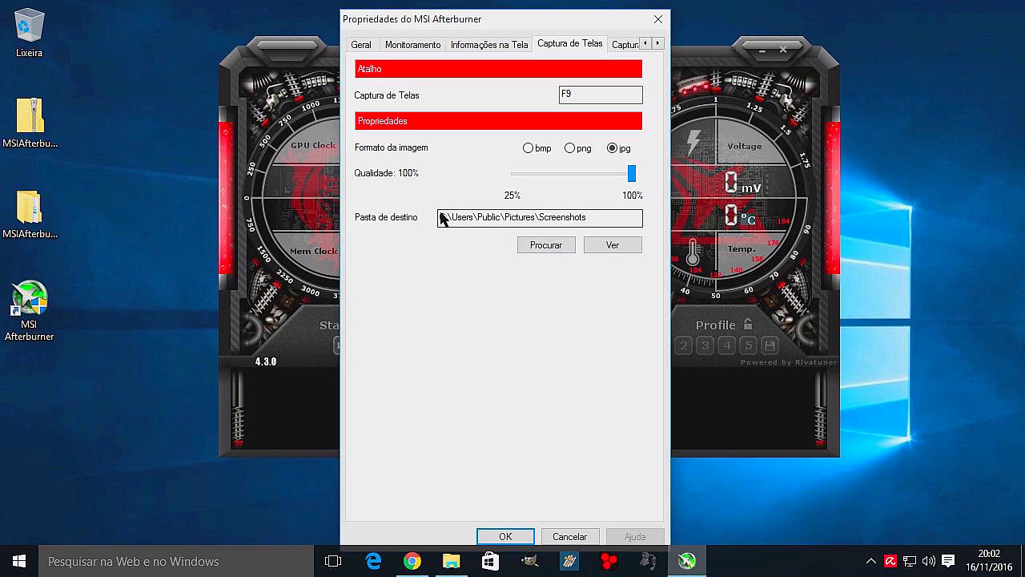
# Choose the Imagens folder as the destination for screen captures and apply the properties
pyautogui.click(550, 250)
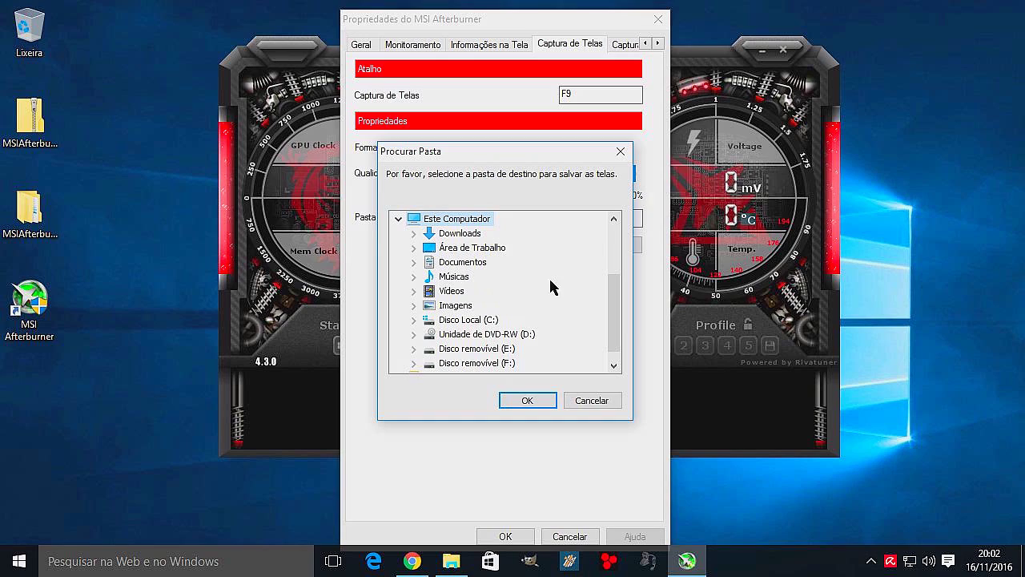
pyautogui.click(446, 305)
pyautogui.click(529, 399)
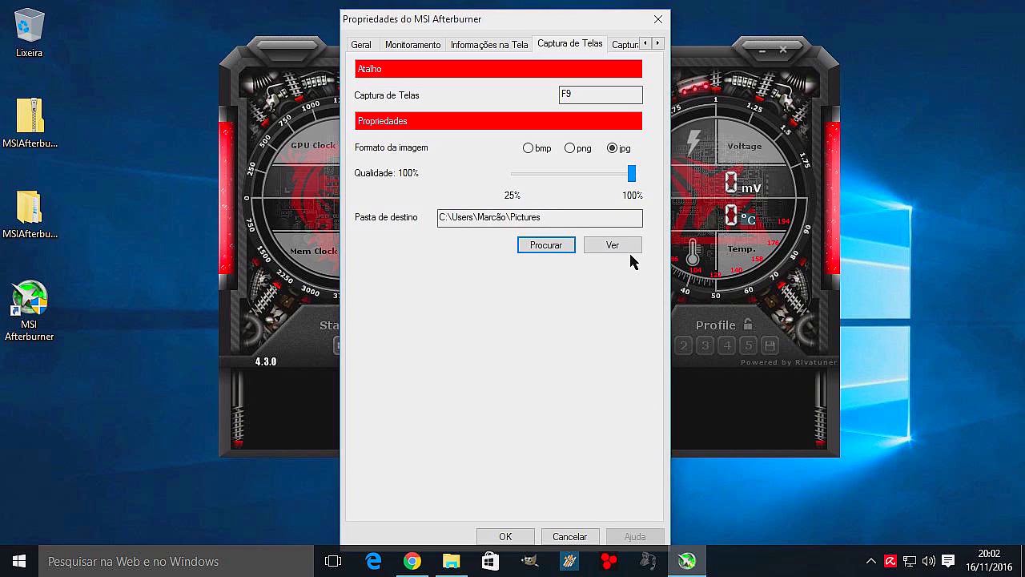
pyautogui.click(512, 534)
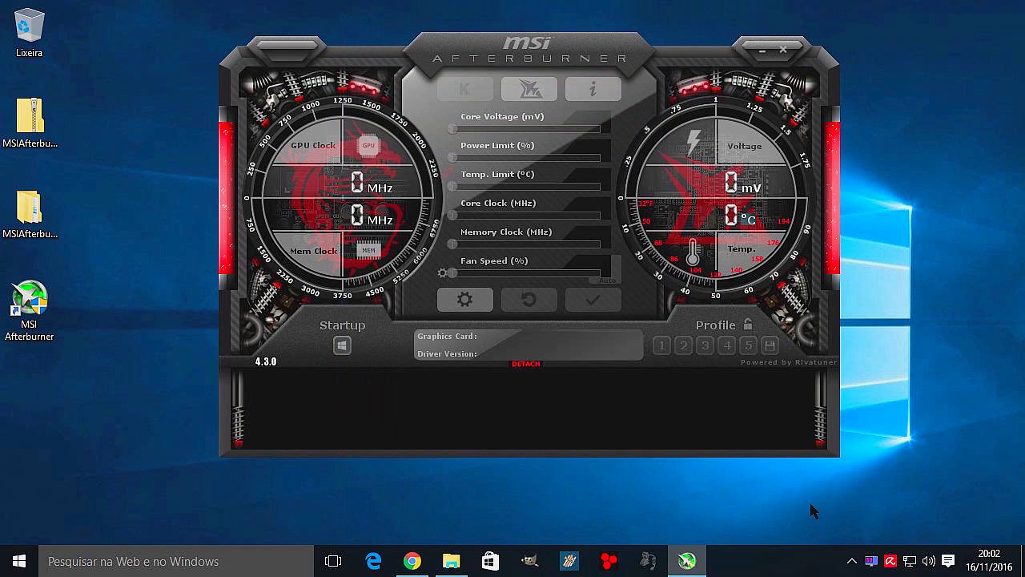
# Set the video capture shortcut to F8 in the video capture properties
pyautogui.click(466, 301)
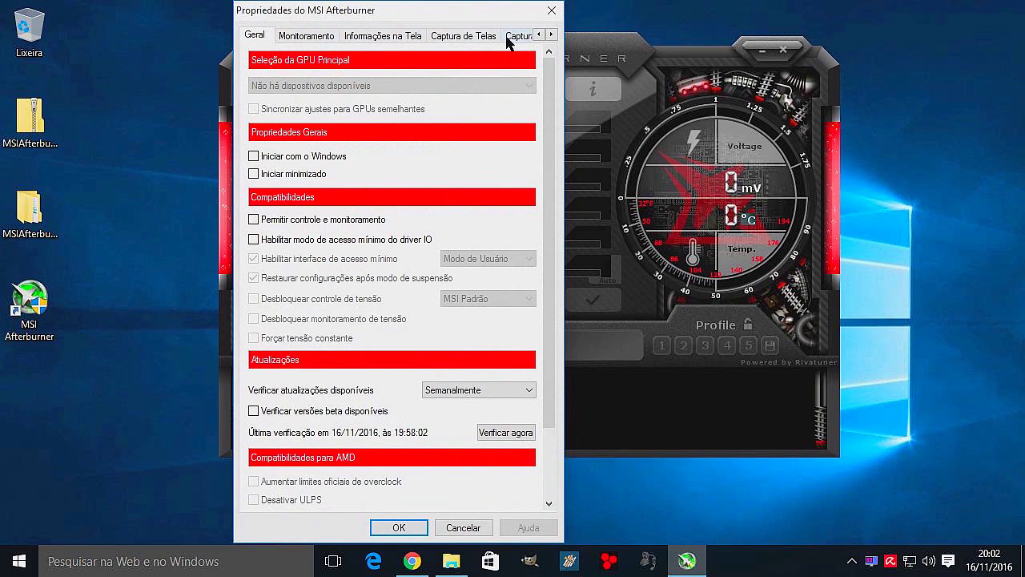
pyautogui.click(475, 37)
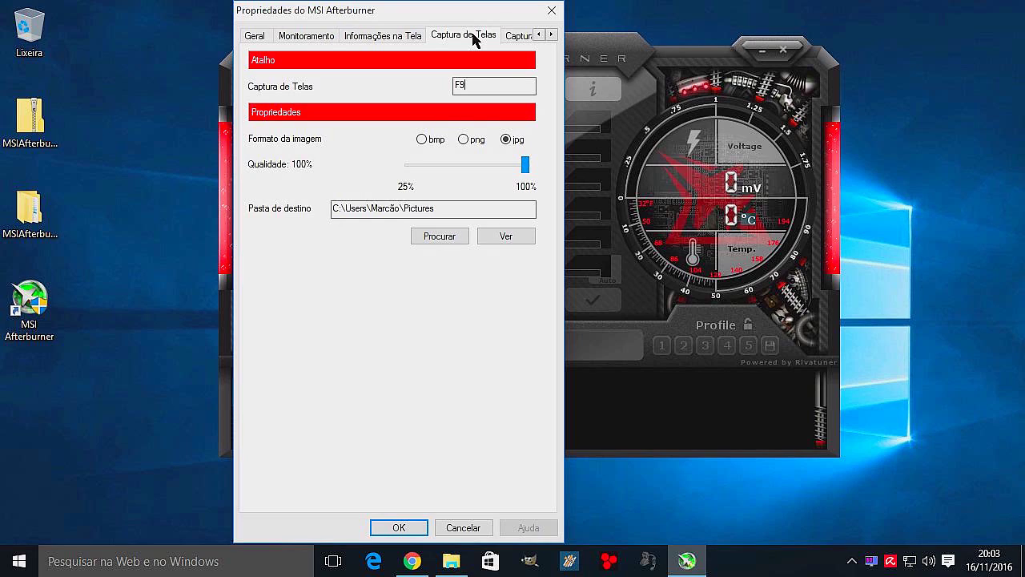
pyautogui.click(551, 36)
pyautogui.click(551, 35)
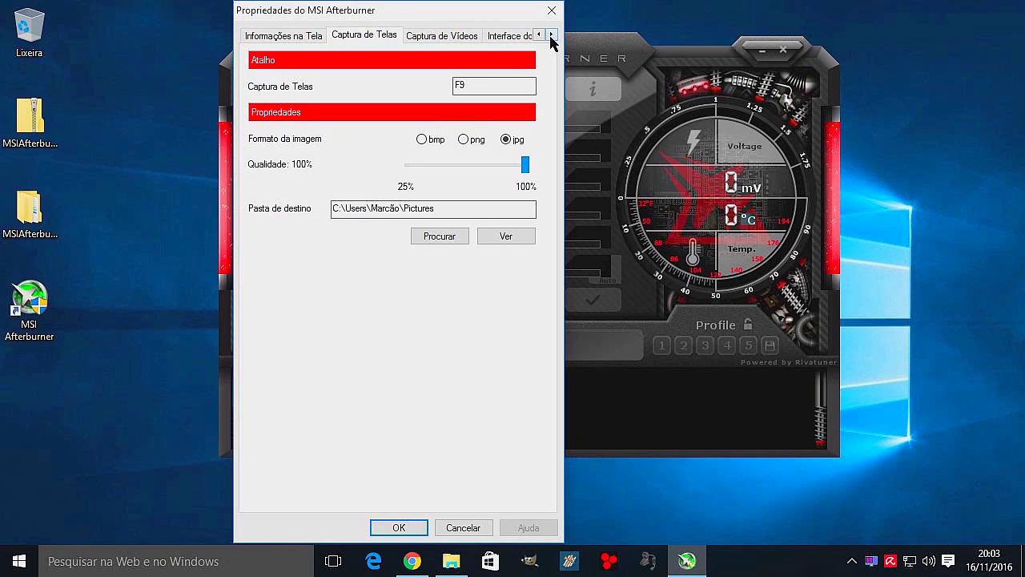
pyautogui.click(454, 37)
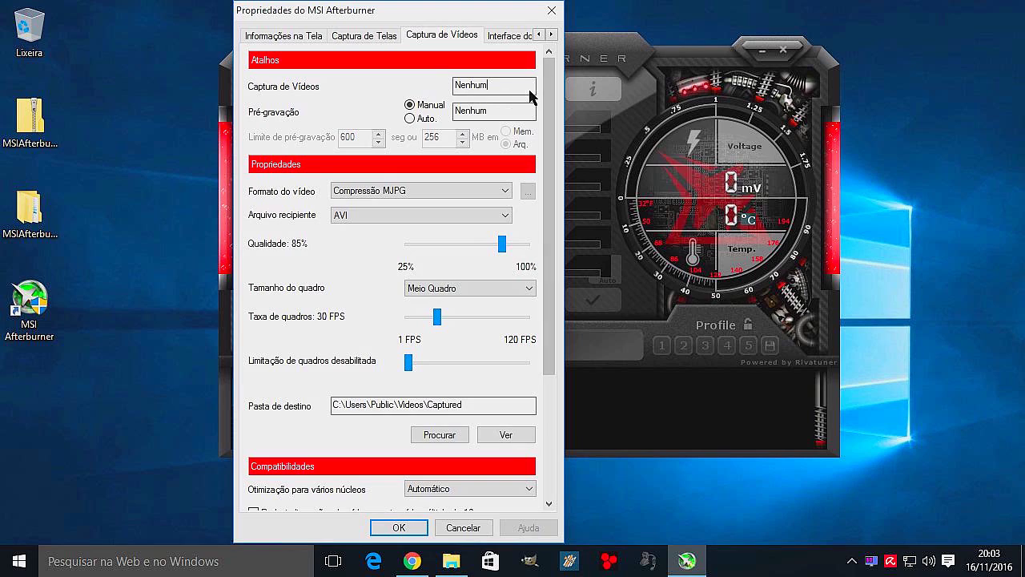
pyautogui.click(502, 85)
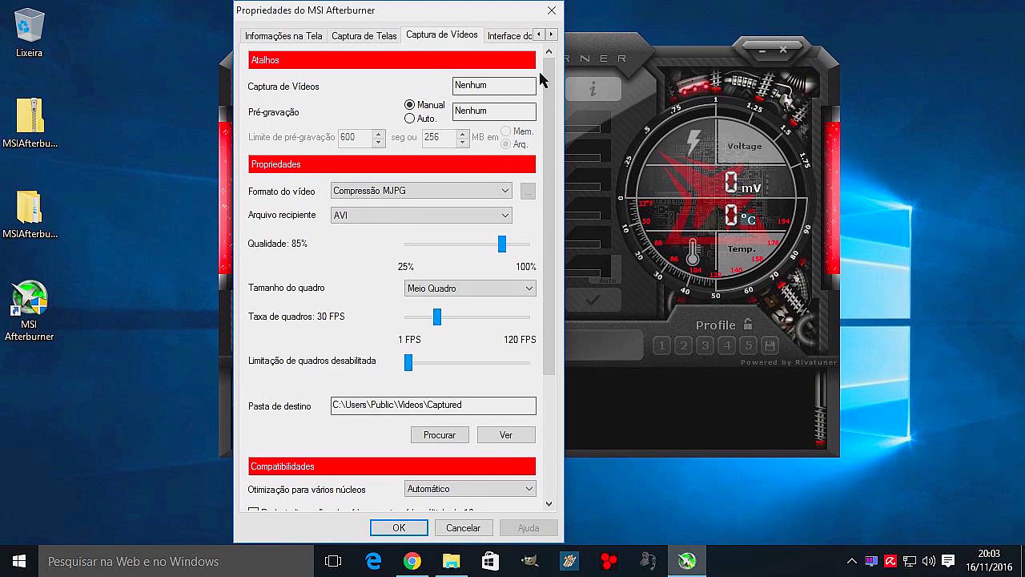
pyautogui.press('F8')
# Use the Compressão MJPG video format with the AVI container and set the video quality to 100%
pyautogui.scroll(-2, 552, 206)
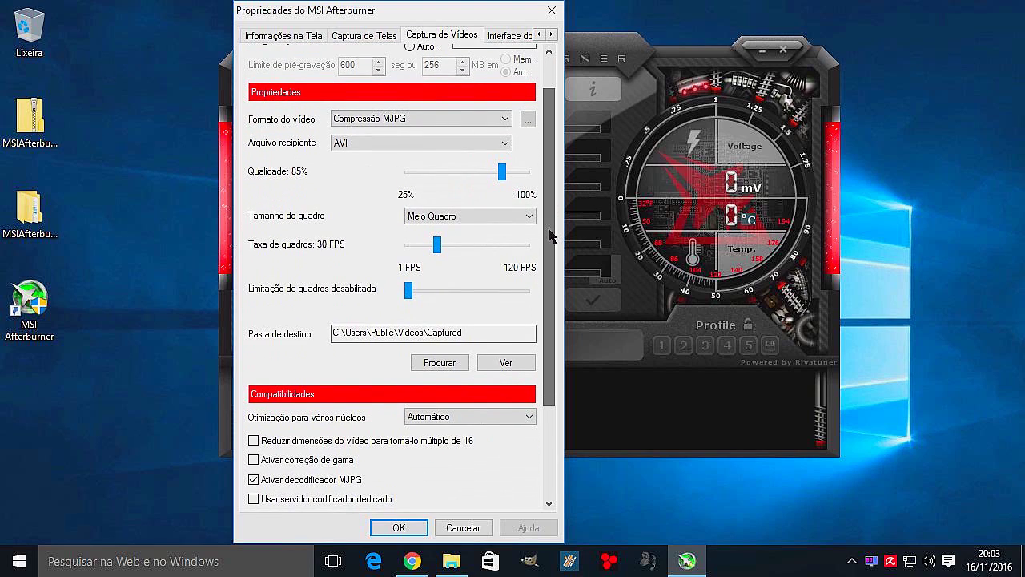
pyautogui.click(505, 120)
pyautogui.click(505, 119)
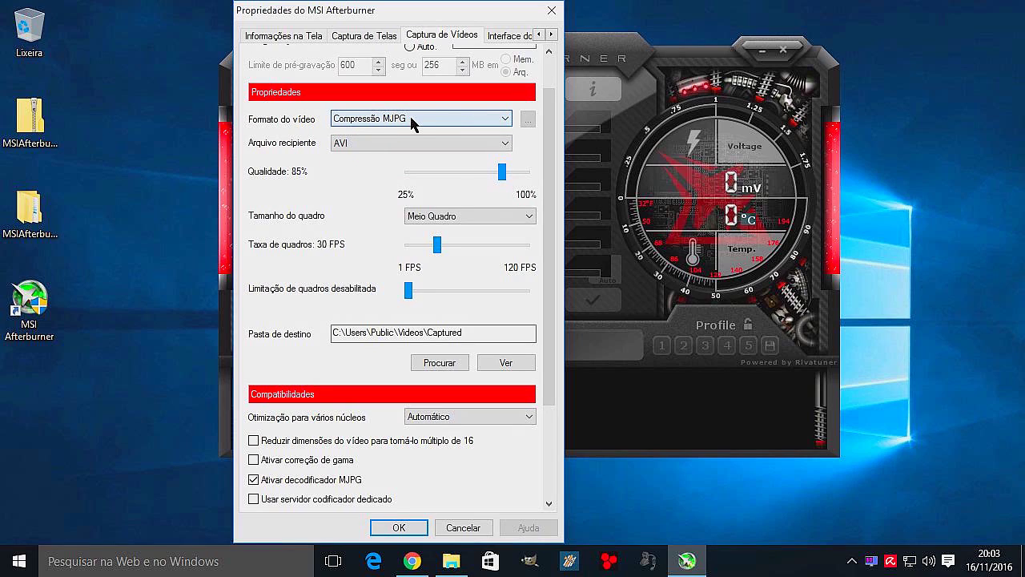
pyautogui.click(505, 120)
pyautogui.click(505, 120)
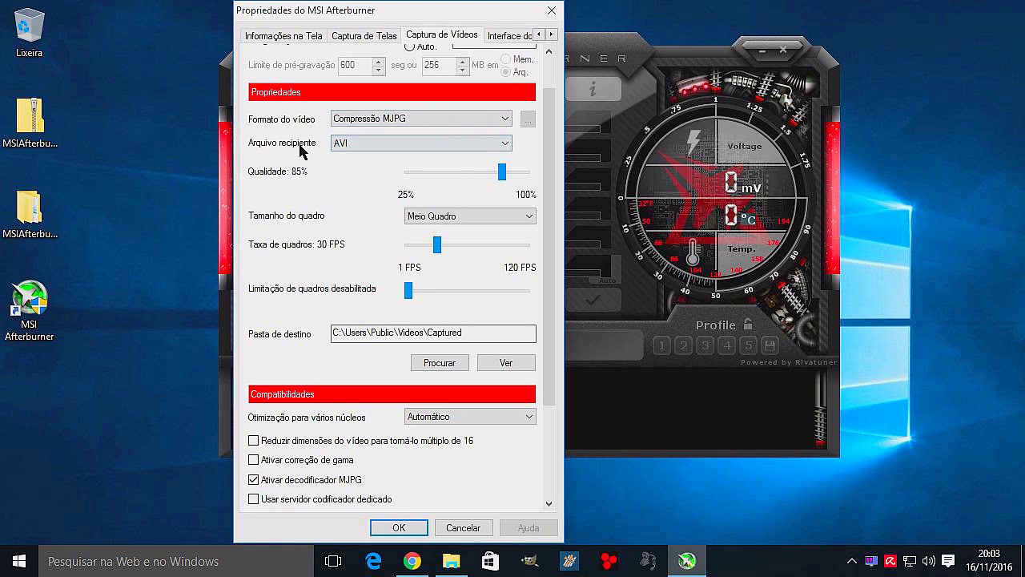
pyautogui.click(433, 152)
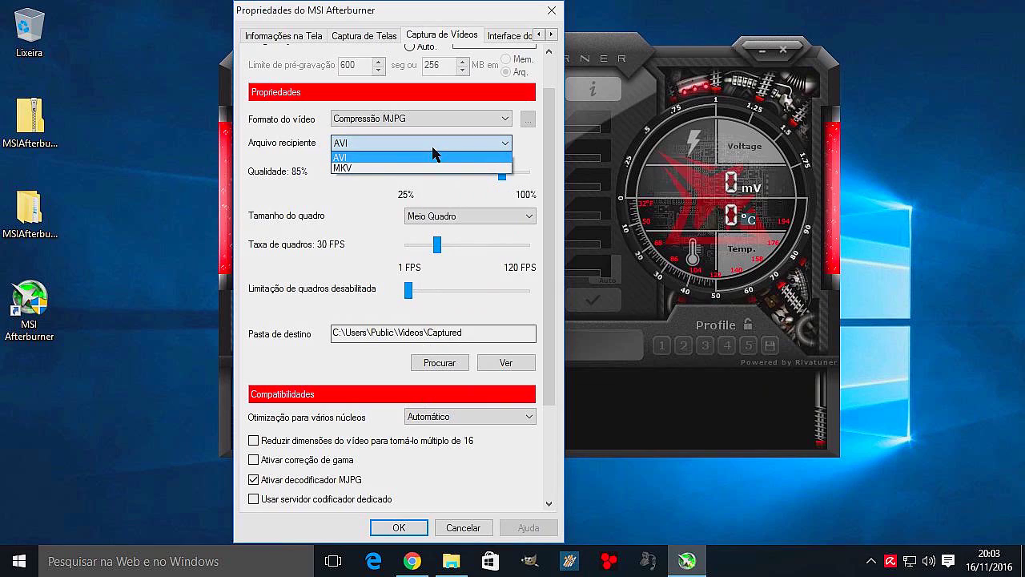
pyautogui.click(433, 151)
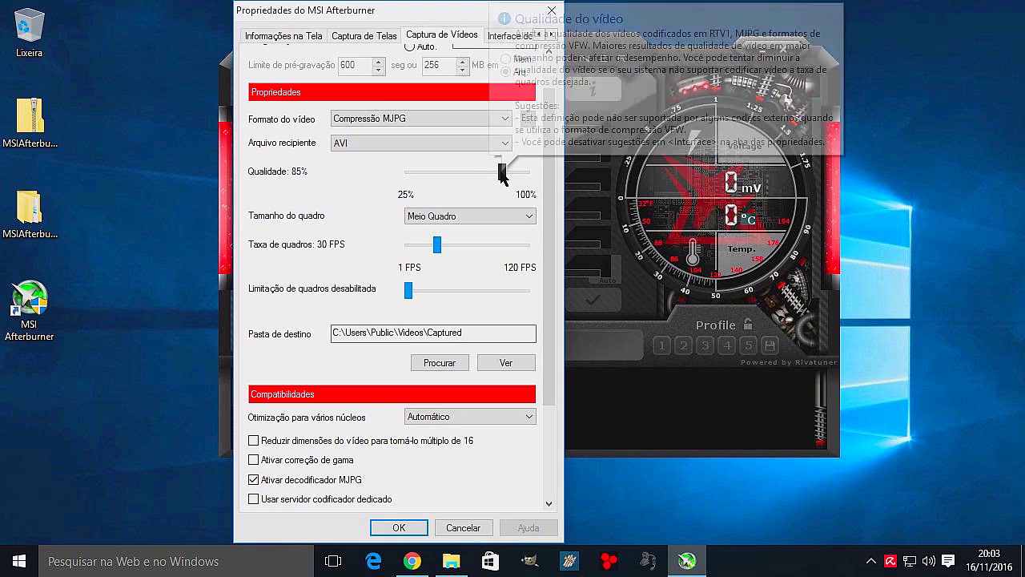
pyautogui.moveTo(500, 178); pyautogui.dragTo(534, 179)
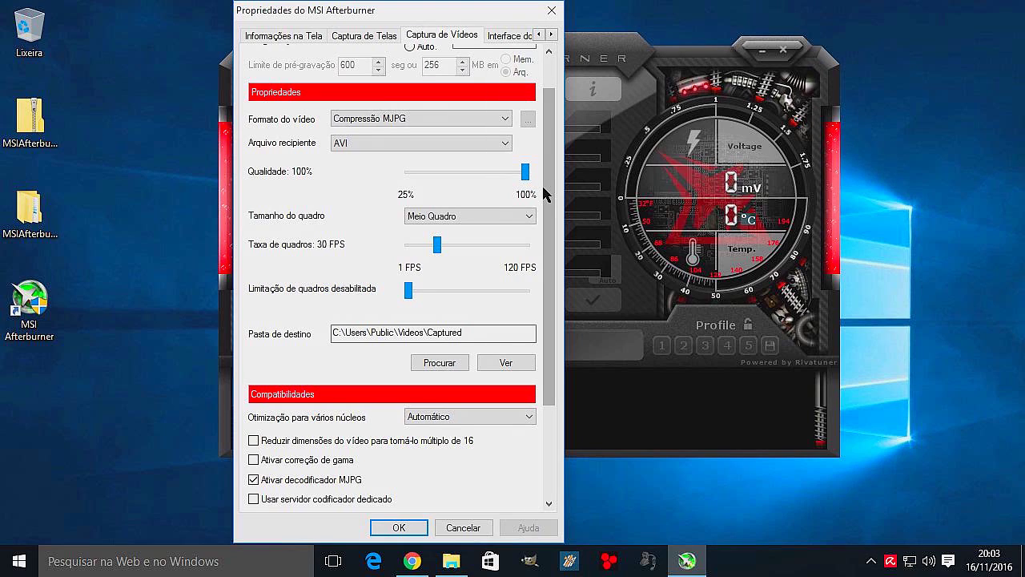
# Set the video frame size to 16:9 720p and the frame rate to 60 FPS
pyautogui.scroll(-2, 542, 183)
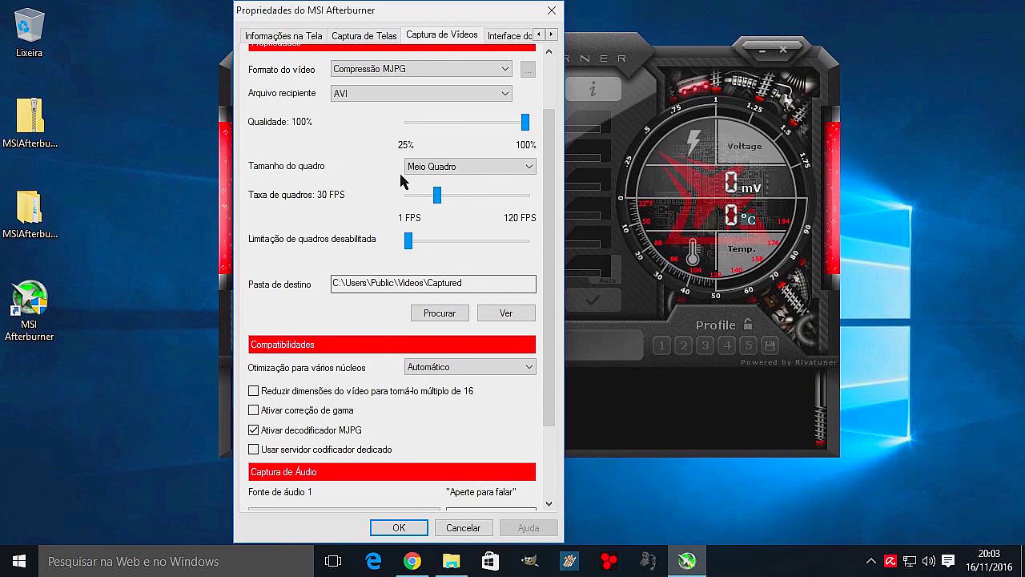
pyautogui.moveTo(438, 174)
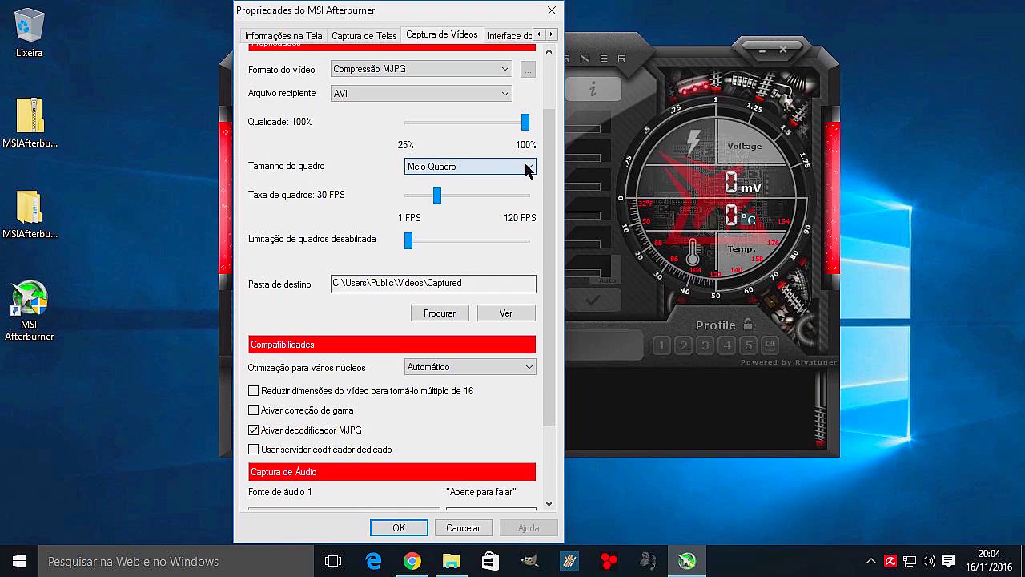
pyautogui.moveTo(529, 170)
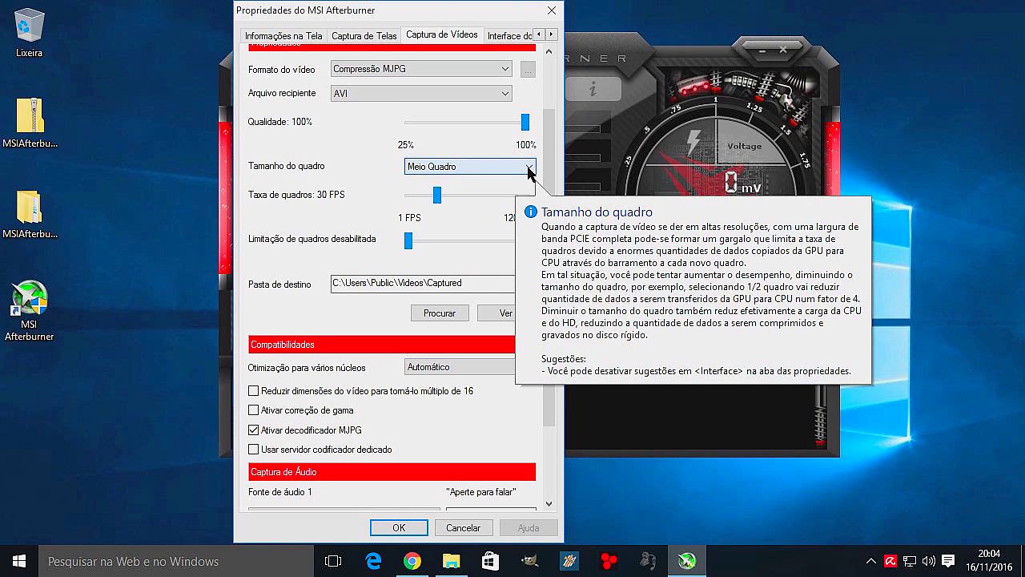
pyautogui.click(529, 168)
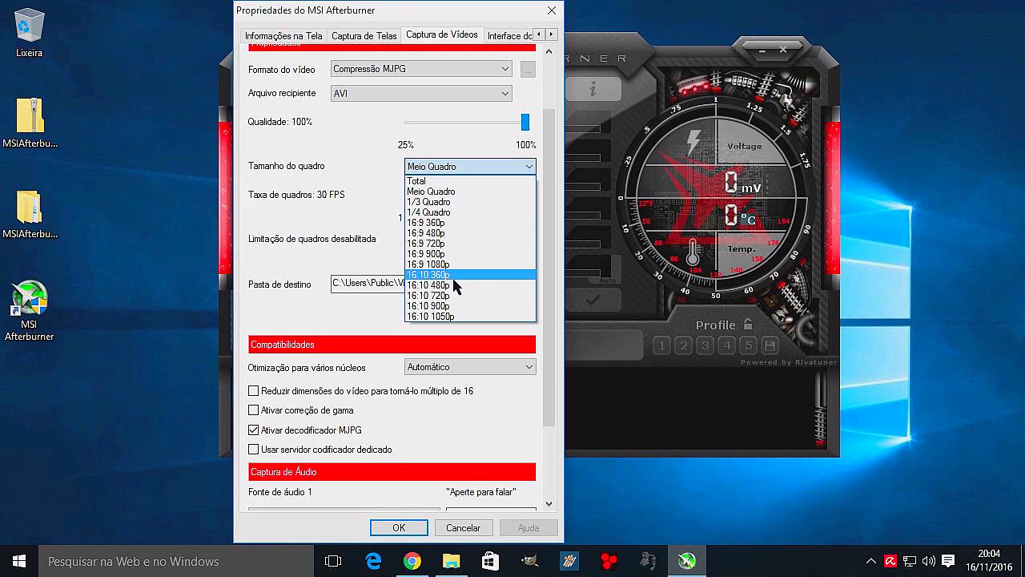
pyautogui.click(423, 243)
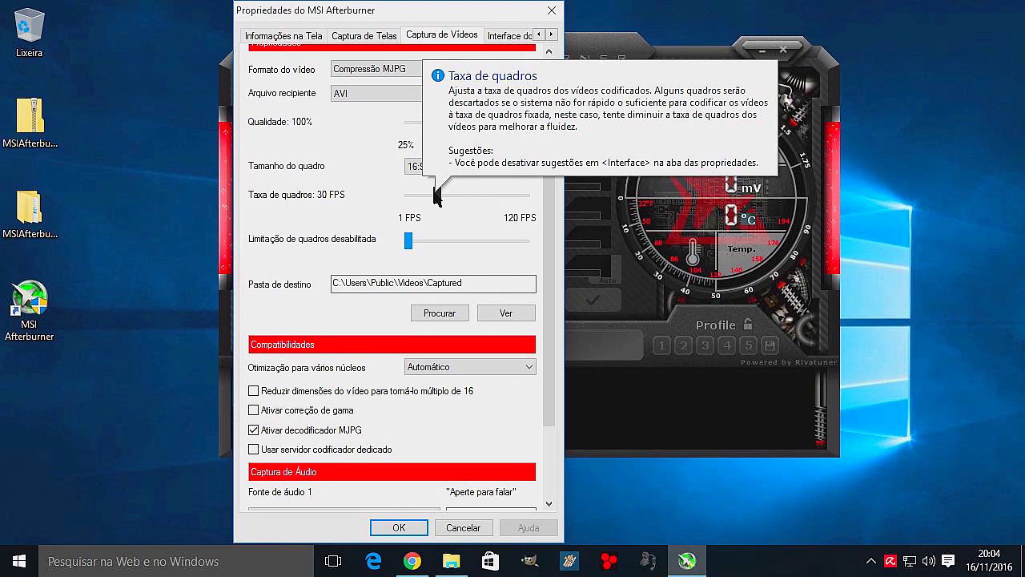
pyautogui.moveTo(435, 198); pyautogui.dragTo(463, 199)
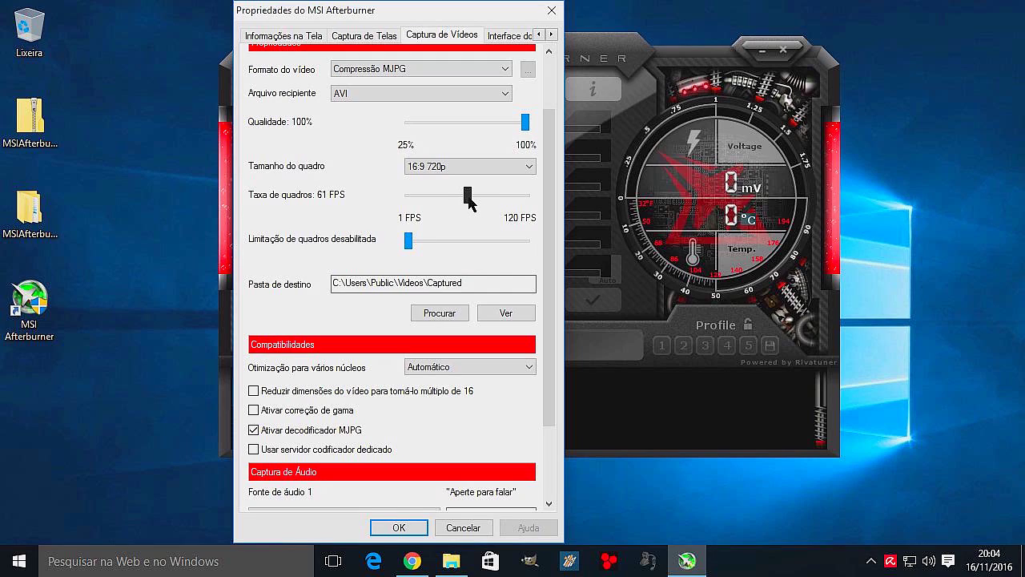
pyautogui.moveTo(469, 202); pyautogui.dragTo(469, 203)
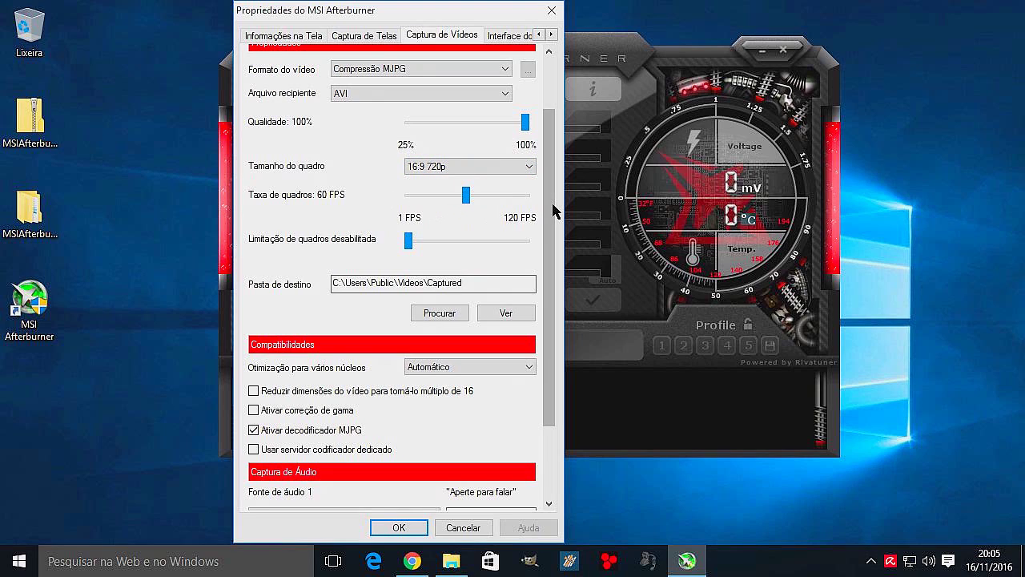
# Choose the Vídeos folder under Este Computador as the destination for captured videos
pyautogui.scroll(-3, 552, 209)
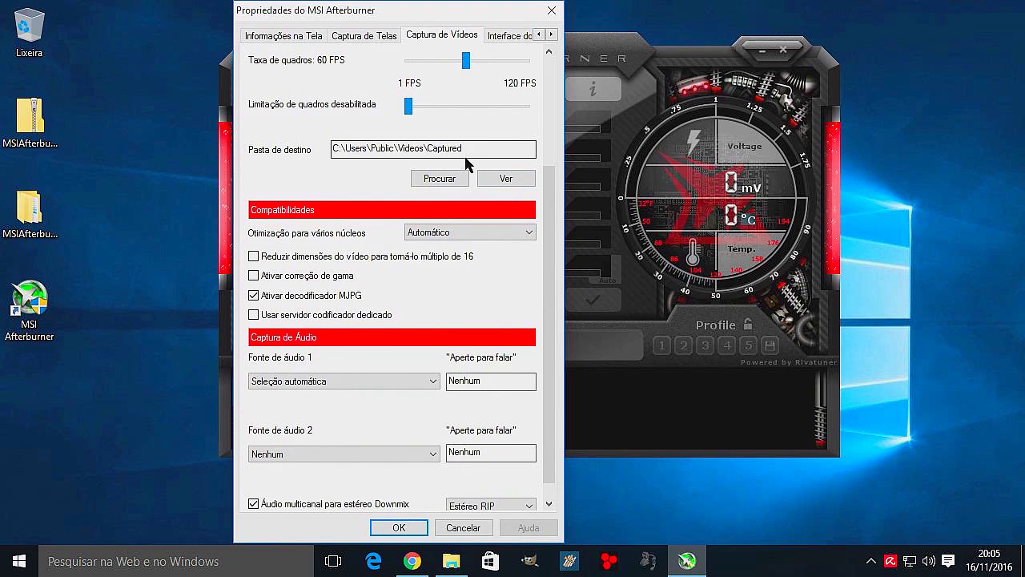
pyautogui.click(446, 177)
pyautogui.click(353, 283)
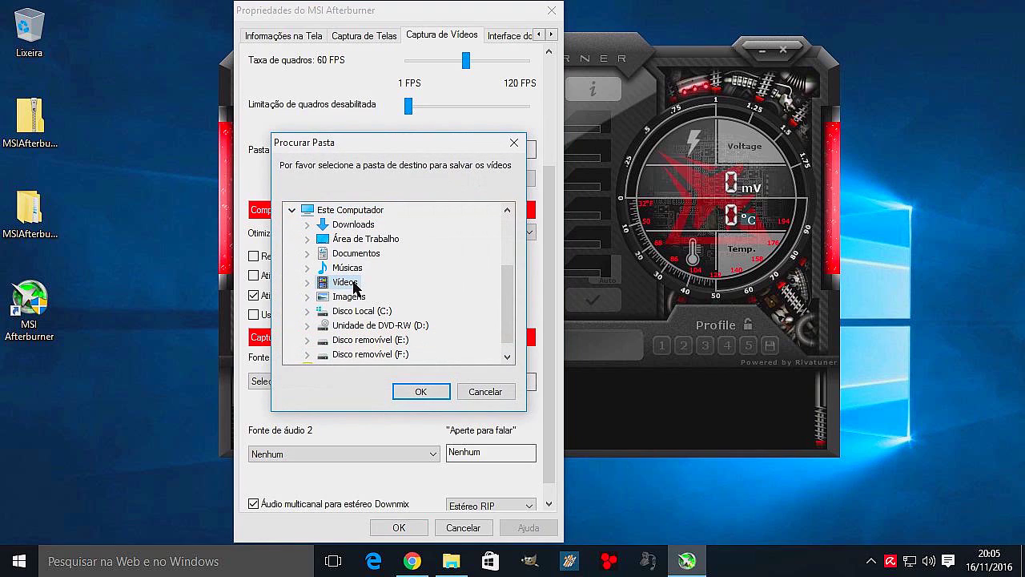
pyautogui.click(415, 394)
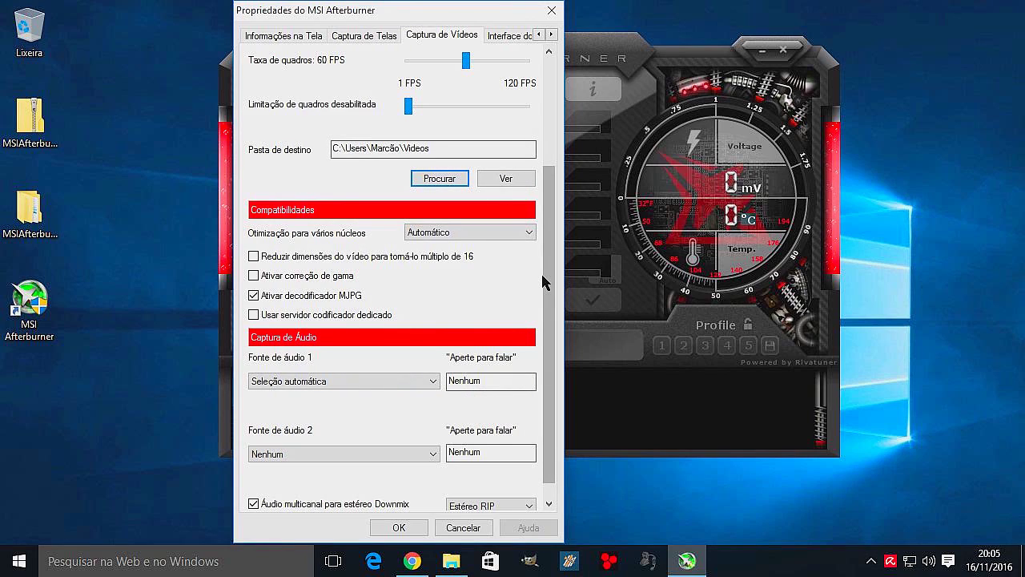
# Choose Automático for the video capture's multi-core optimization
pyautogui.scroll(-1, 542, 276)
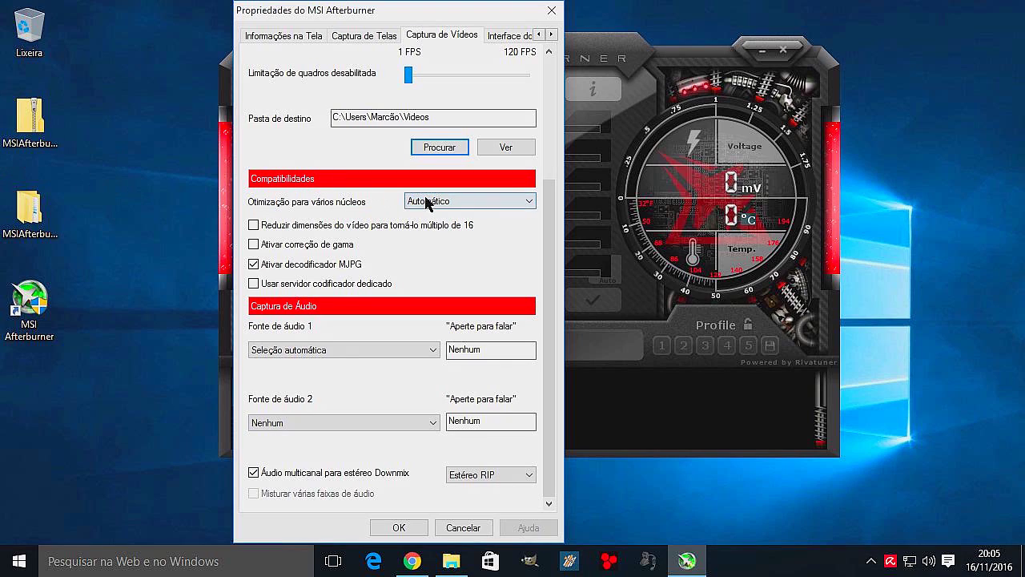
pyautogui.click(519, 202)
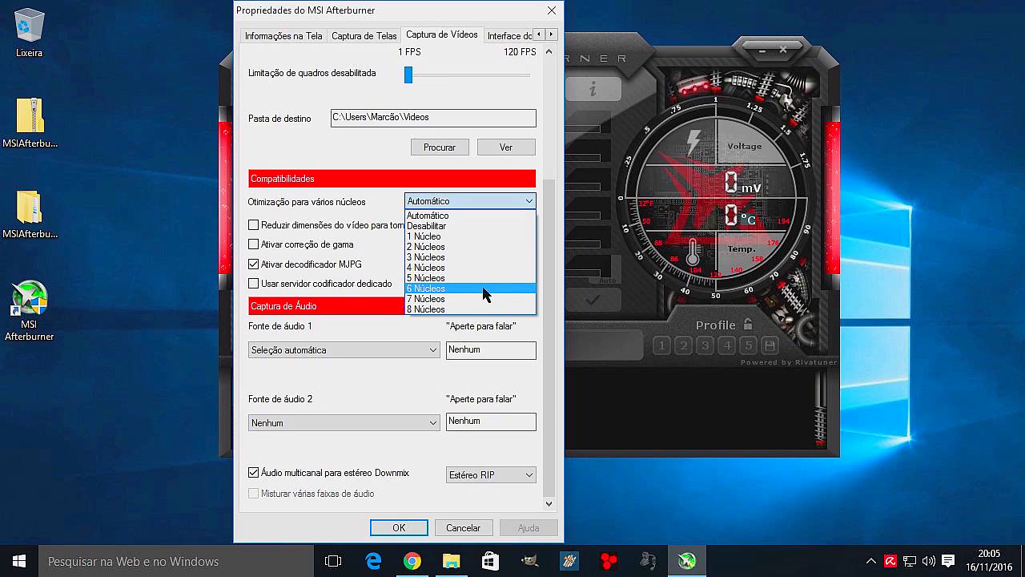
pyautogui.click(469, 216)
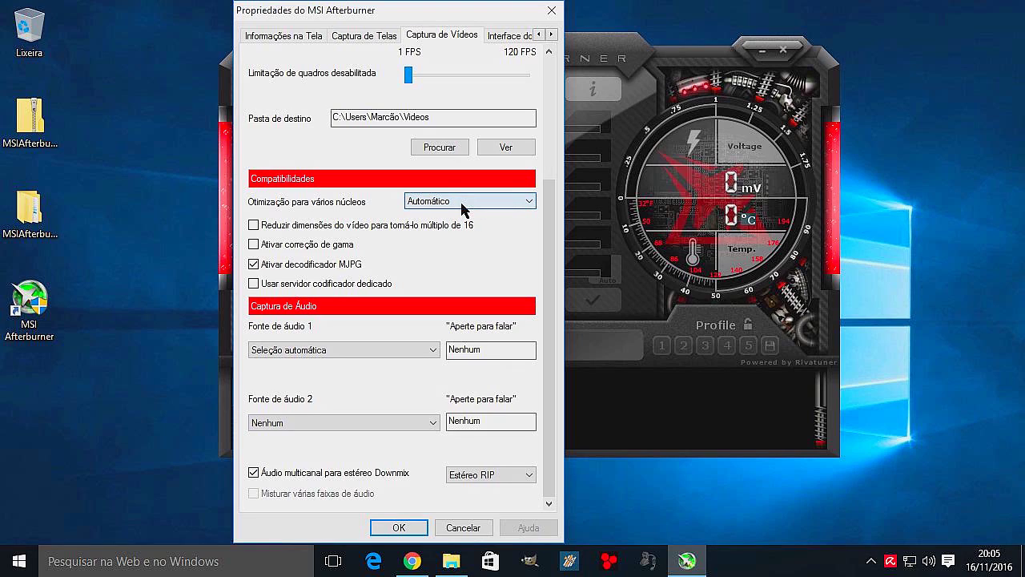
pyautogui.click(463, 208)
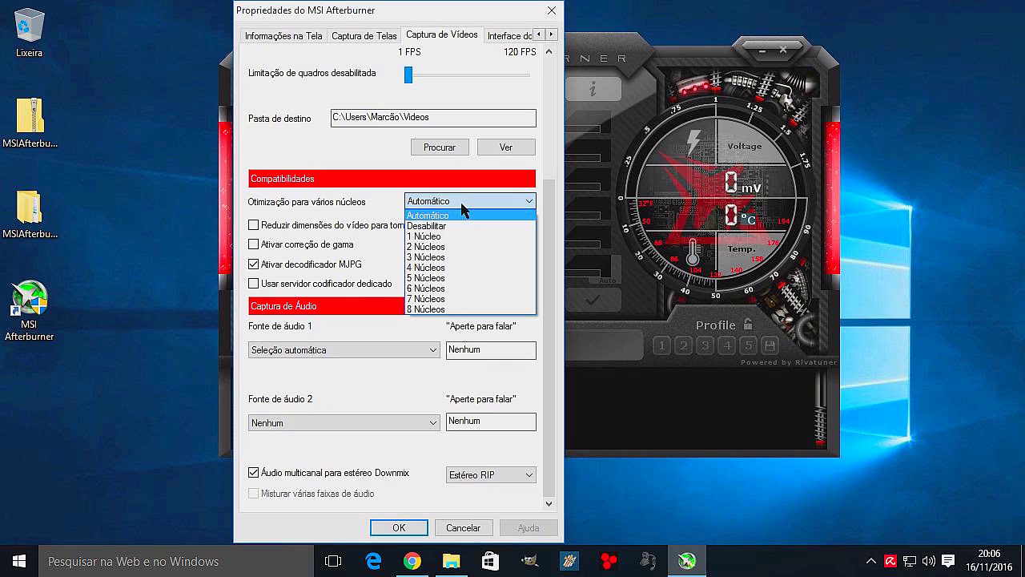
pyautogui.click(462, 204)
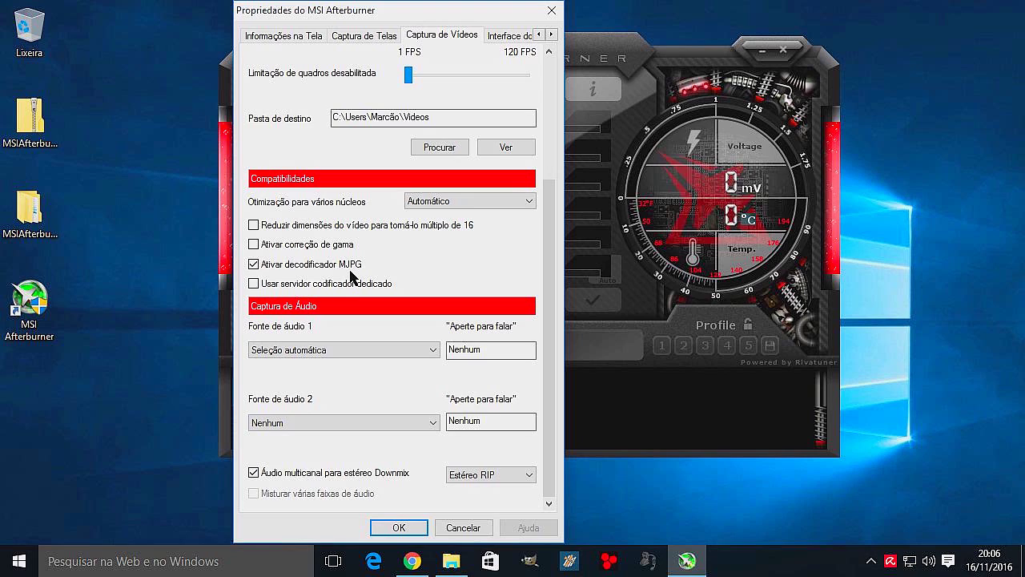
# Enable gamma correction in the video capture compatibility options
pyautogui.scroll(5, 558, 230)
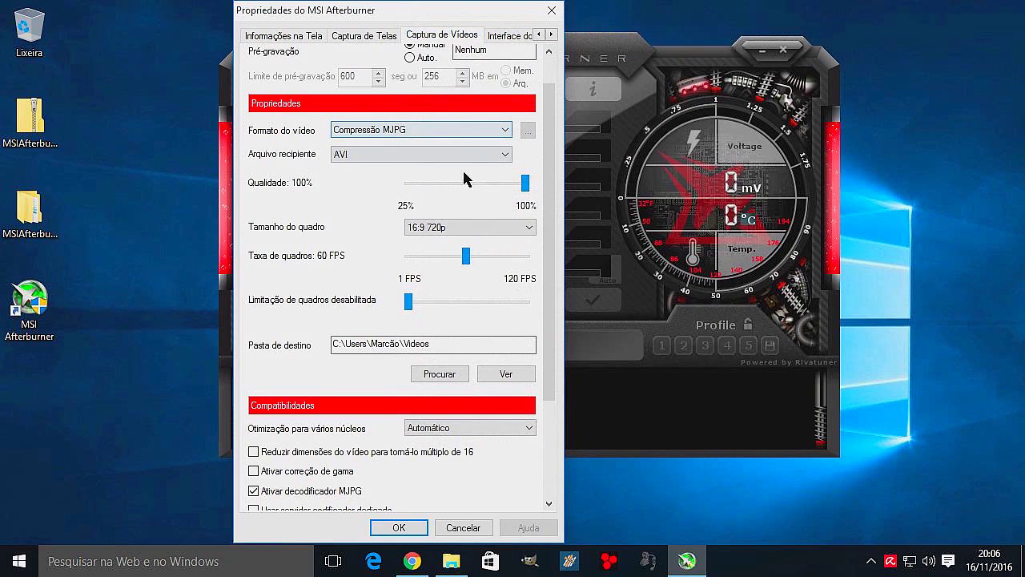
pyautogui.scroll(-5, 549, 314)
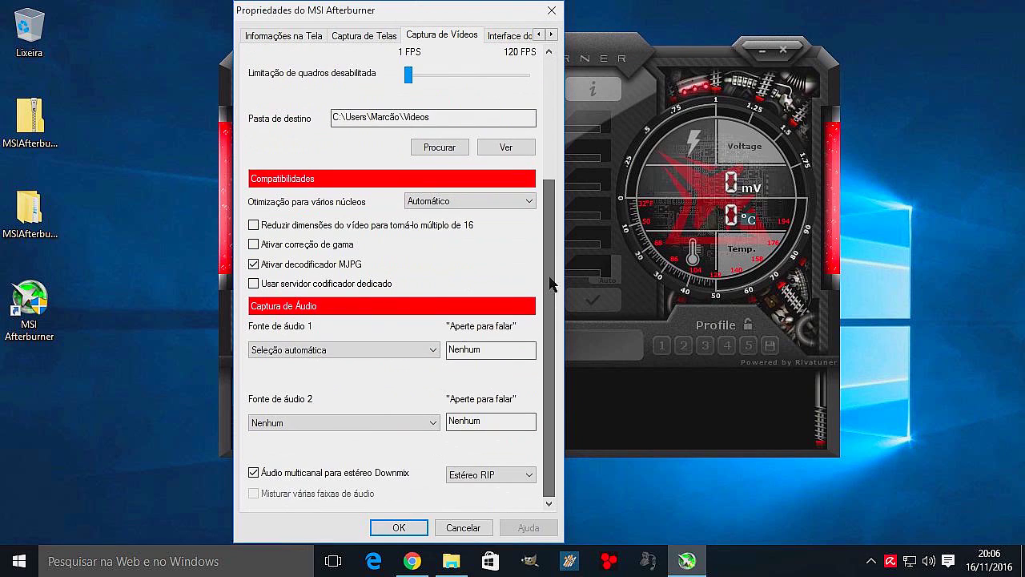
pyautogui.click(254, 265)
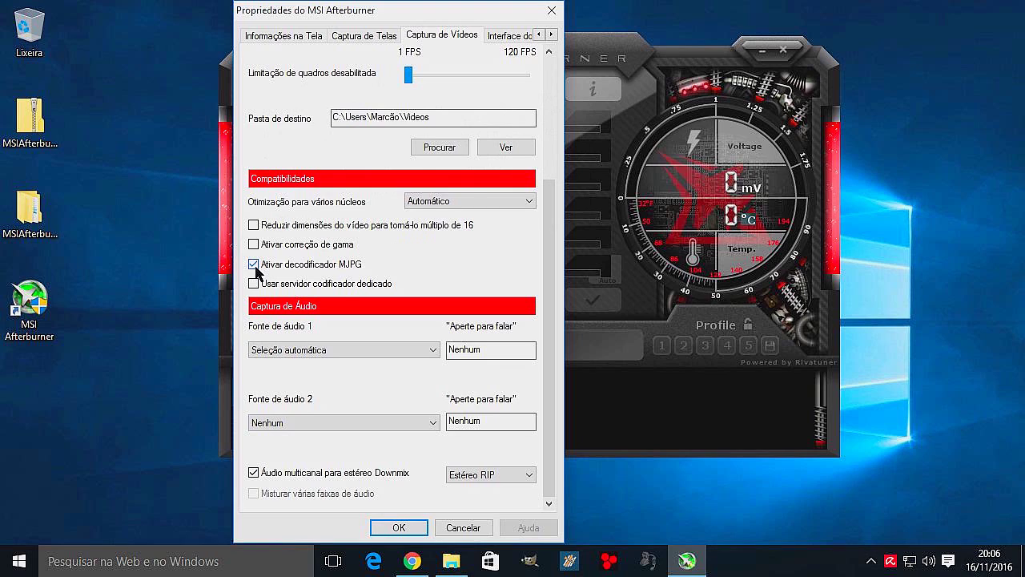
pyautogui.moveTo(251, 247)
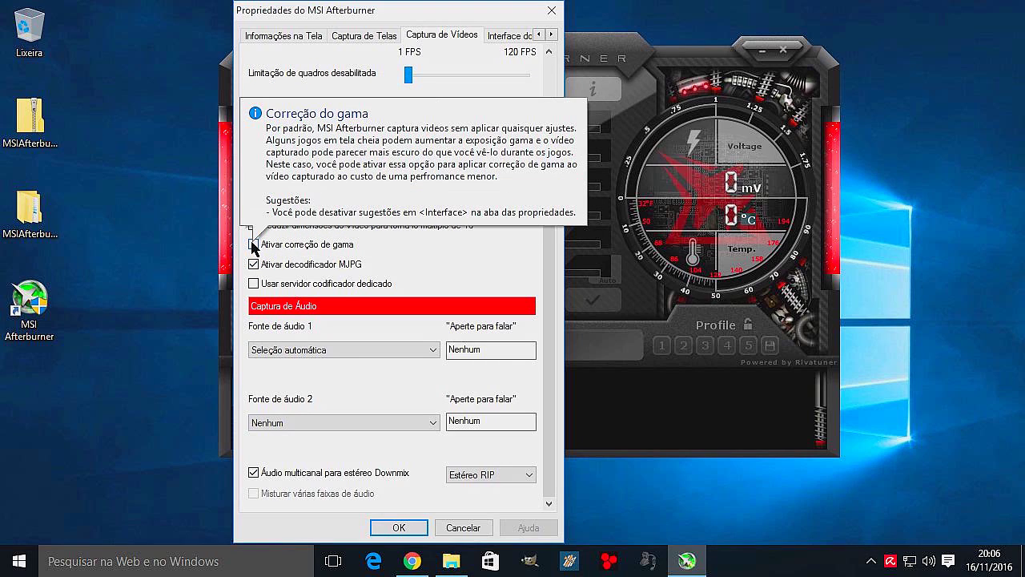
pyautogui.click(253, 244)
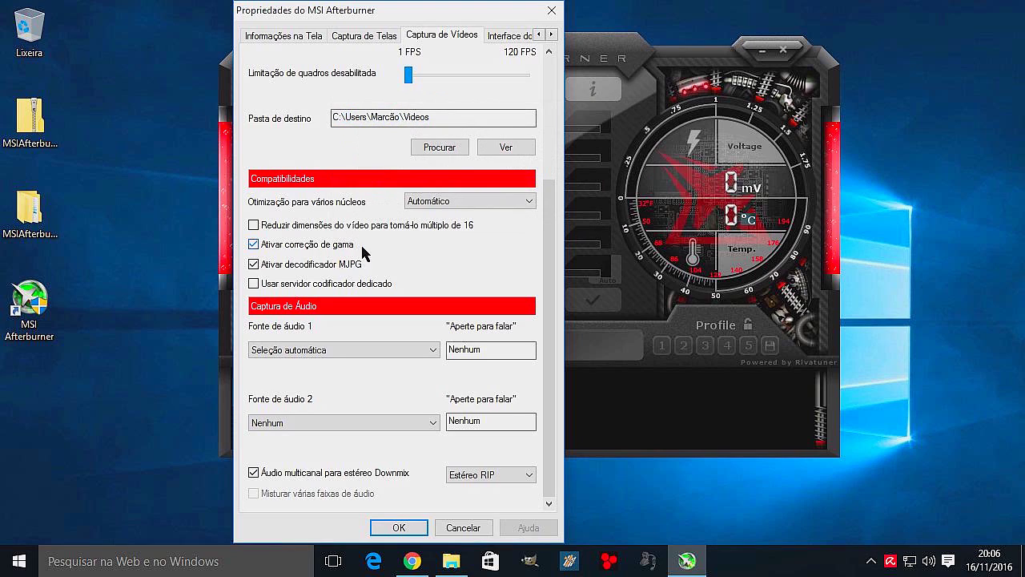
pyautogui.moveTo(255, 249)
pyautogui.moveTo(365, 249)
pyautogui.moveTo(335, 273)
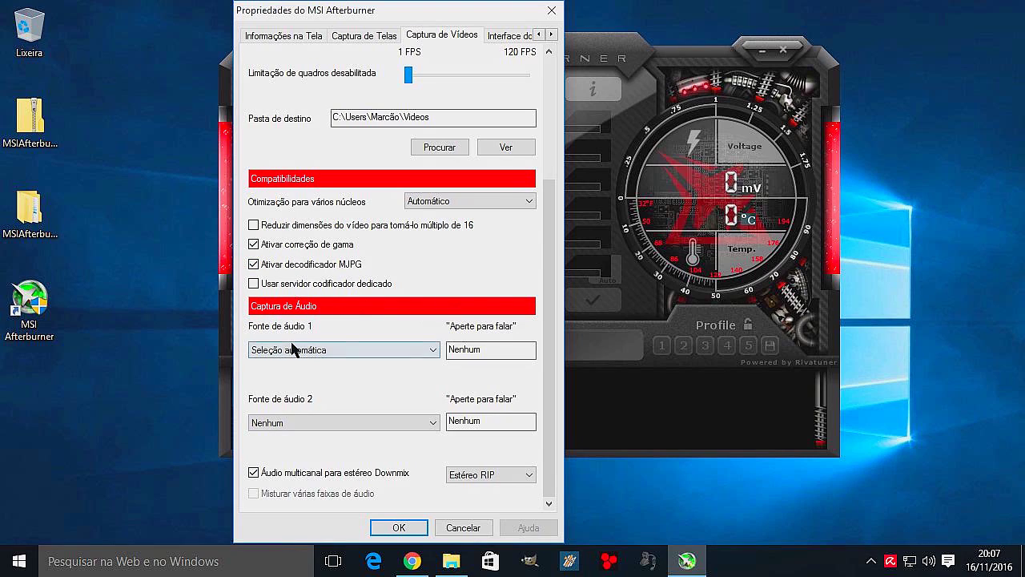
# Set audio source 1 to Dispositivo de reprodução WASAPI using Alto-falantes (Realtek High Definition Audio)
pyautogui.moveTo(544, 360); pyautogui.dragTo(546, 250)
pyautogui.scroll(-5, 522, 297)
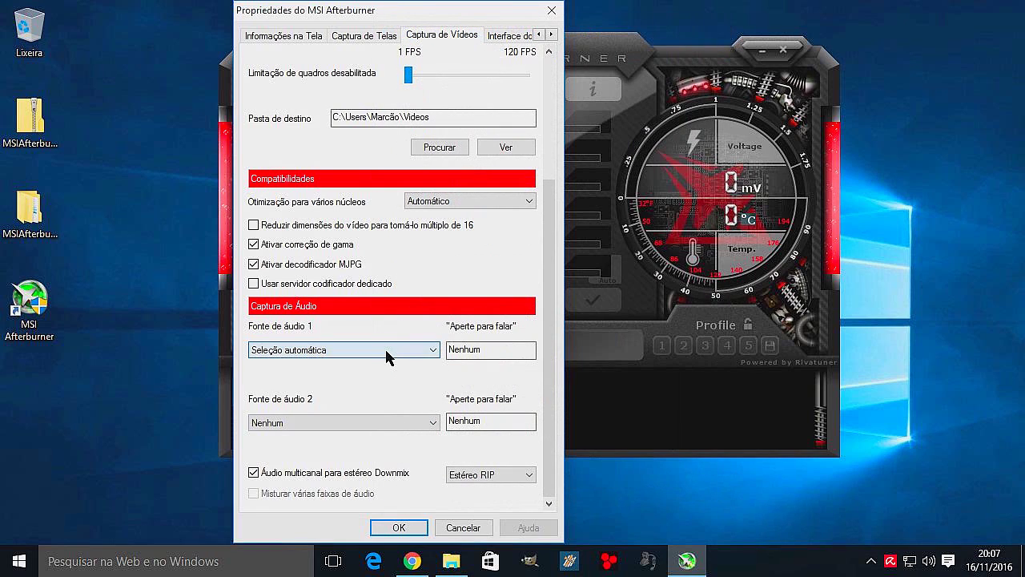
pyautogui.click(385, 352)
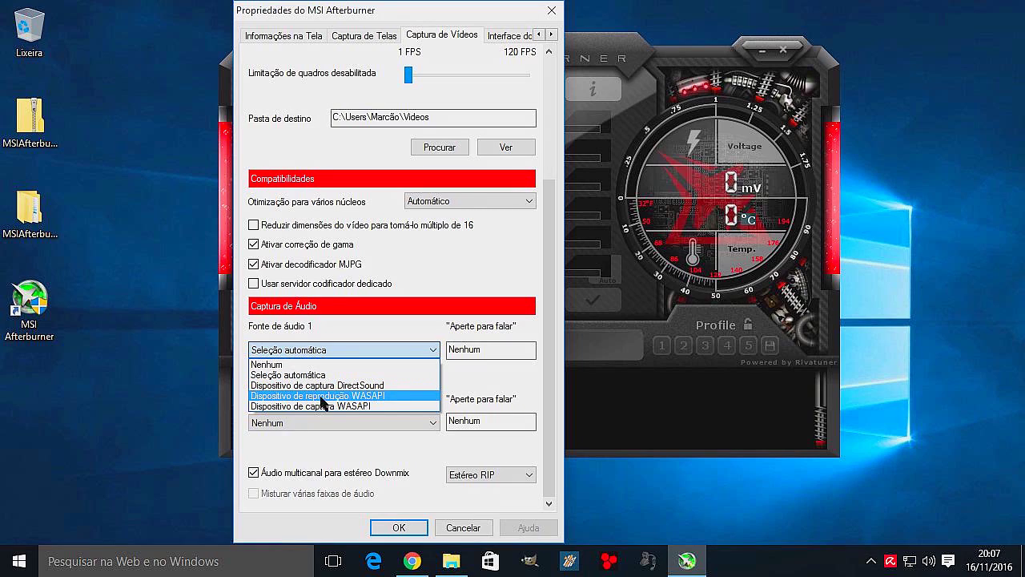
pyautogui.click(373, 398)
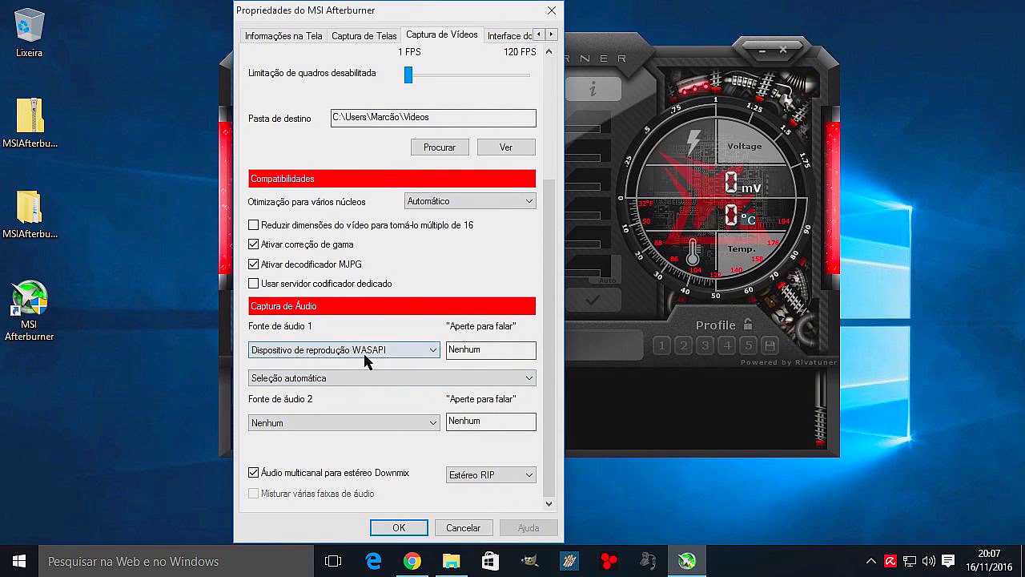
pyautogui.click(296, 382)
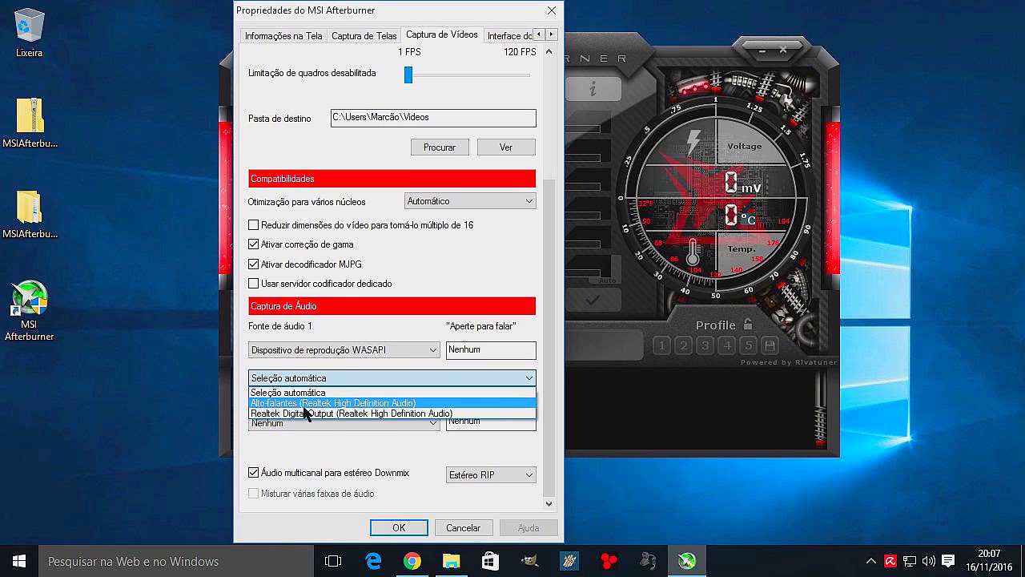
pyautogui.click(275, 403)
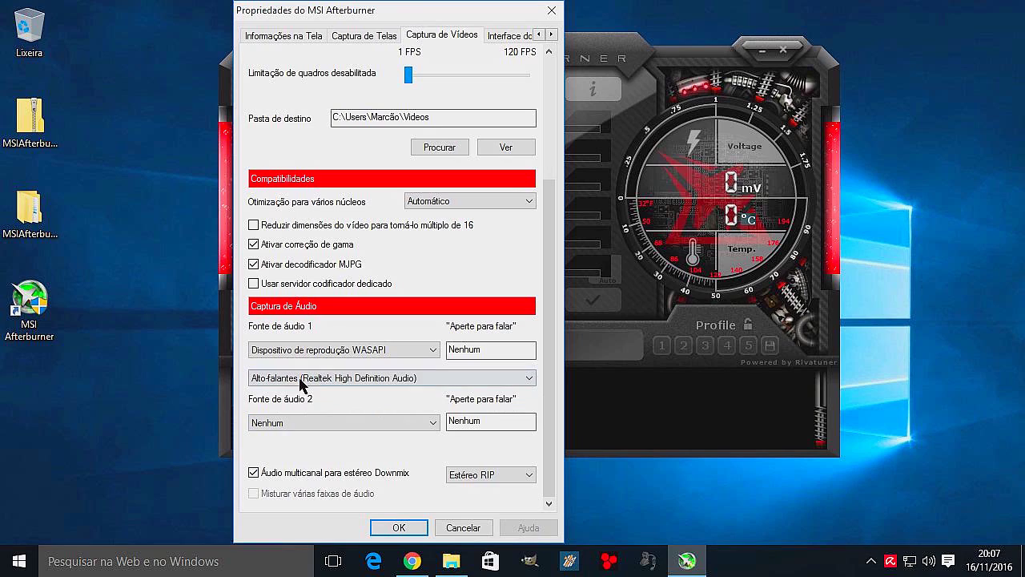
# Set audio source 2 to Dispositivo de captura WASAPI using Microfone (Realtek High Definition Audio)
pyautogui.click(324, 422)
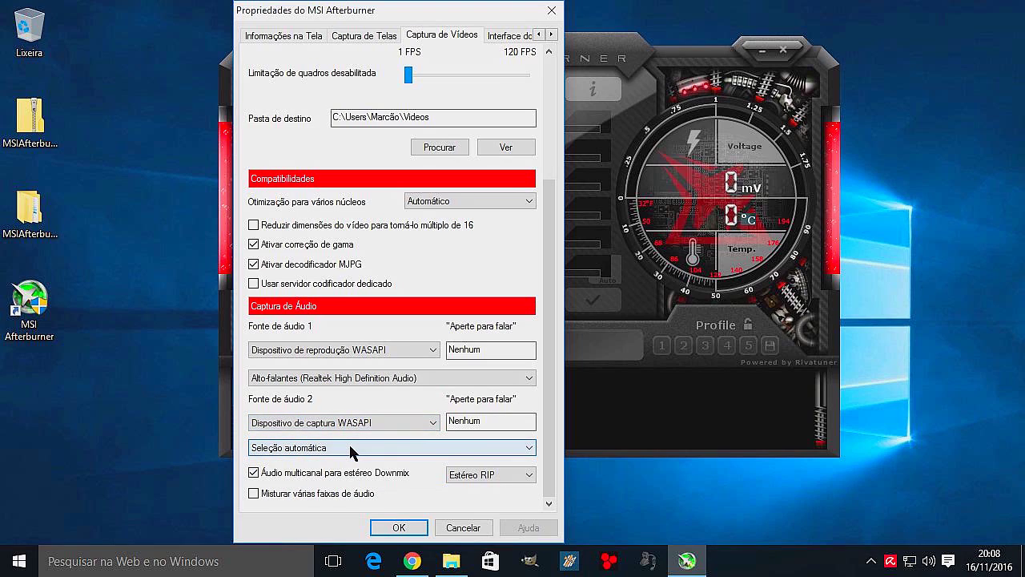
pyautogui.moveTo(341, 383)
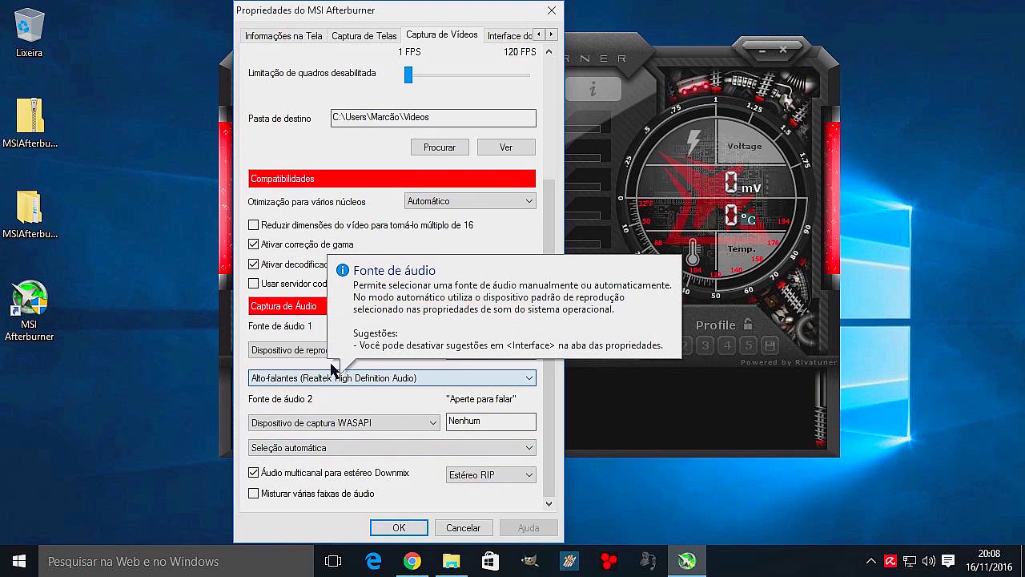
pyautogui.click(323, 448)
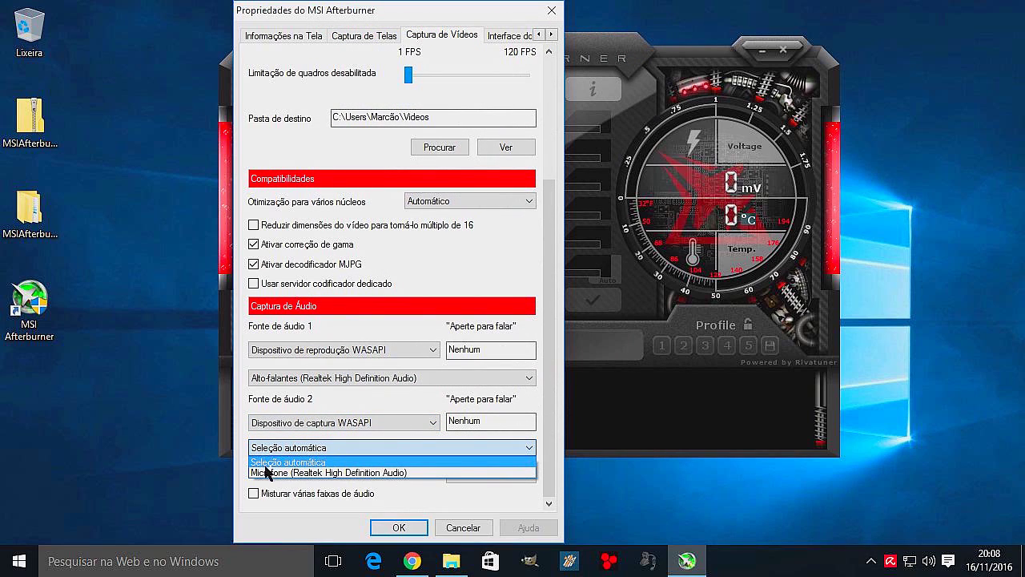
pyautogui.click(314, 473)
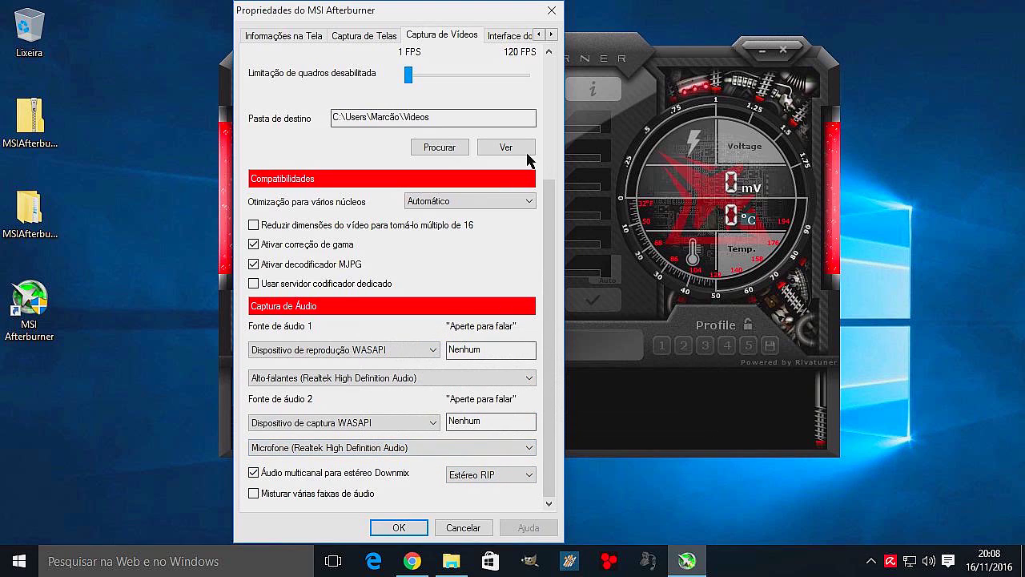
# Check the audio capture's multichannel stereo downmix and track mixing options, and save the Afterburner properties
pyautogui.moveTo(550, 442); pyautogui.dragTo(520, 469)
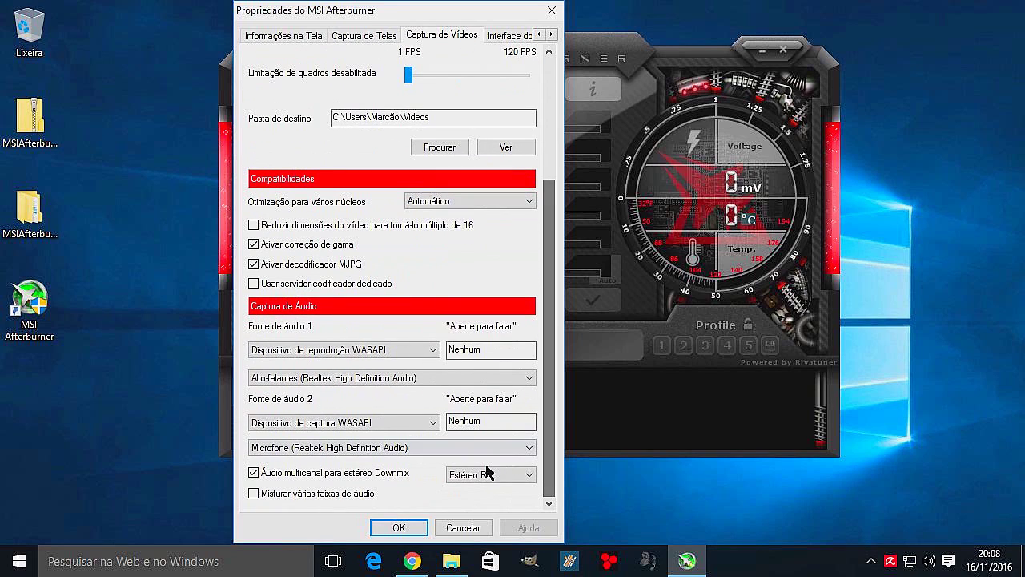
pyautogui.click(358, 450)
pyautogui.click(358, 453)
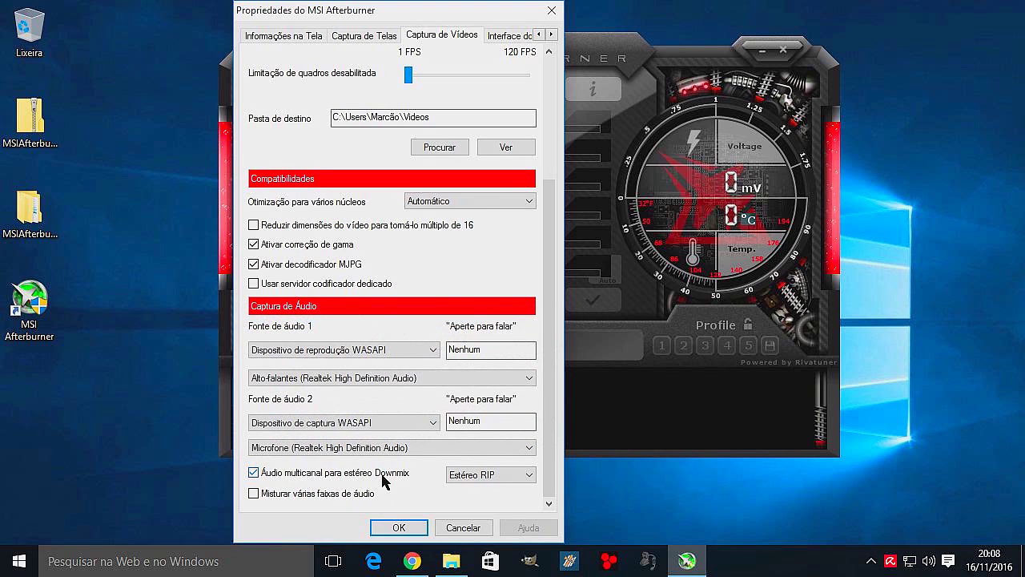
pyautogui.moveTo(506, 478)
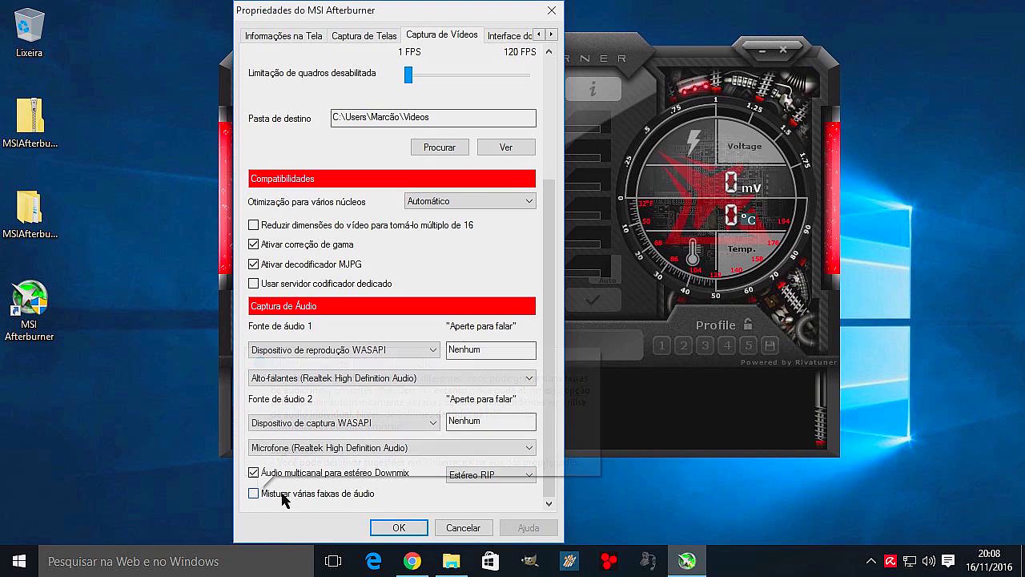
pyautogui.moveTo(258, 498)
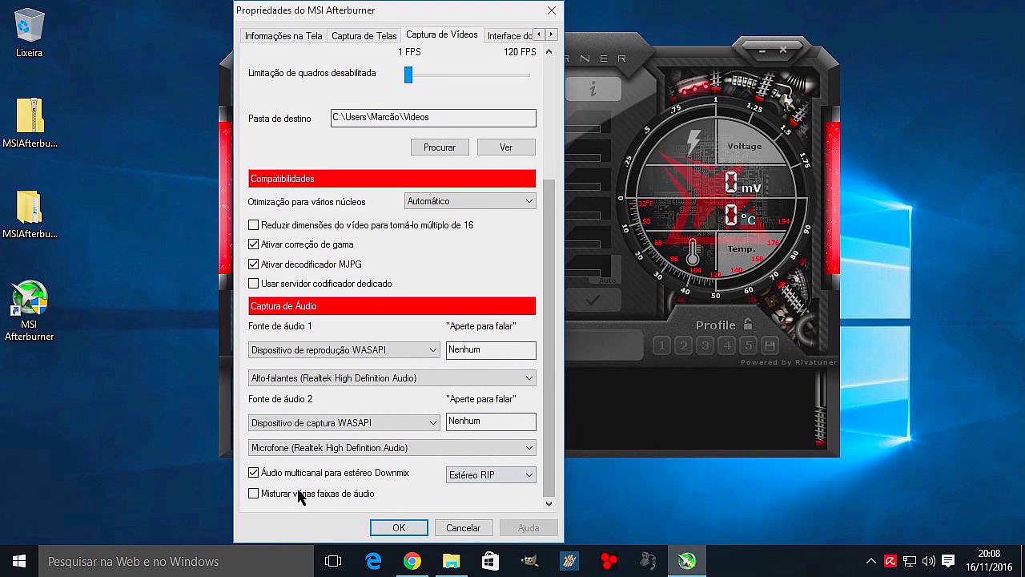
pyautogui.moveTo(298, 496)
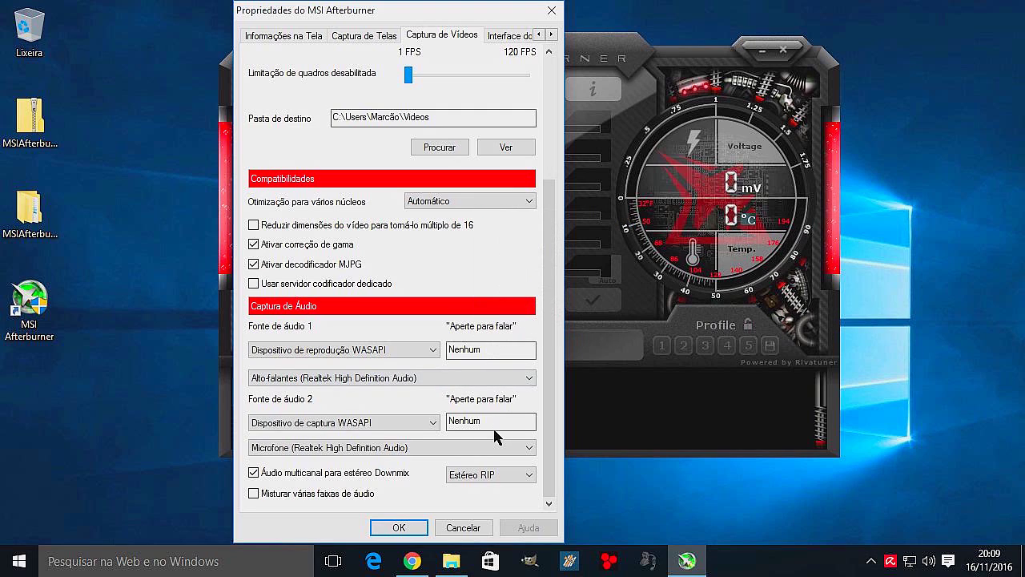
pyautogui.click(399, 528)
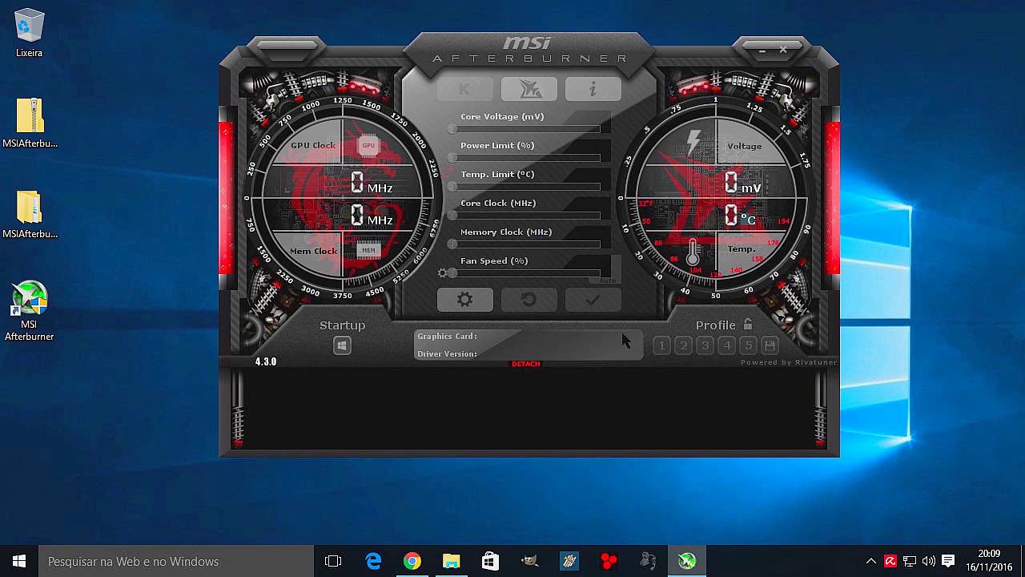
# Disable Exibir balões de ajuda and Exibir informações no painel de monitoramento in the user interface properties and save the settings
pyautogui.click(462, 301)
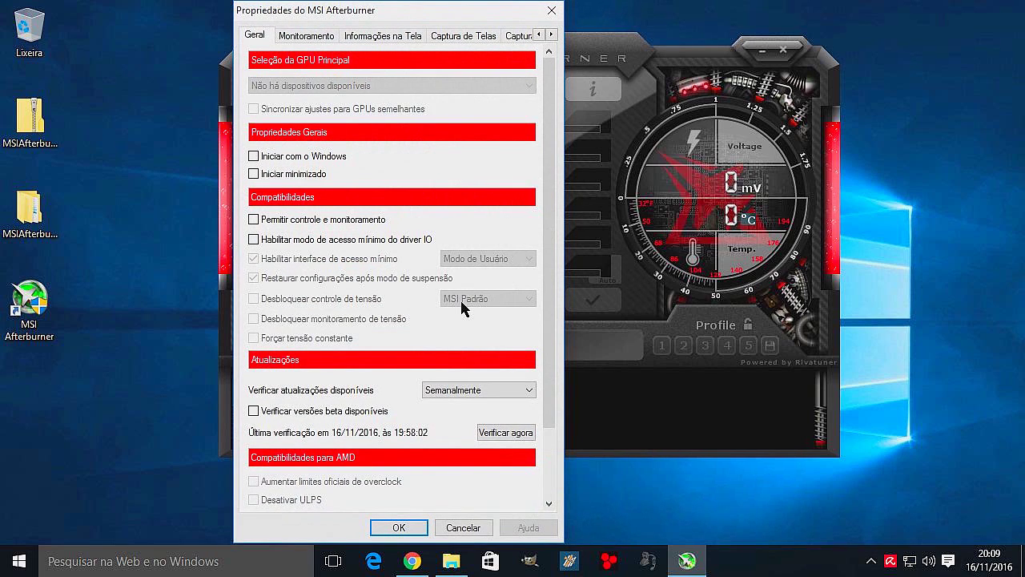
pyautogui.click(551, 35)
pyautogui.click(488, 36)
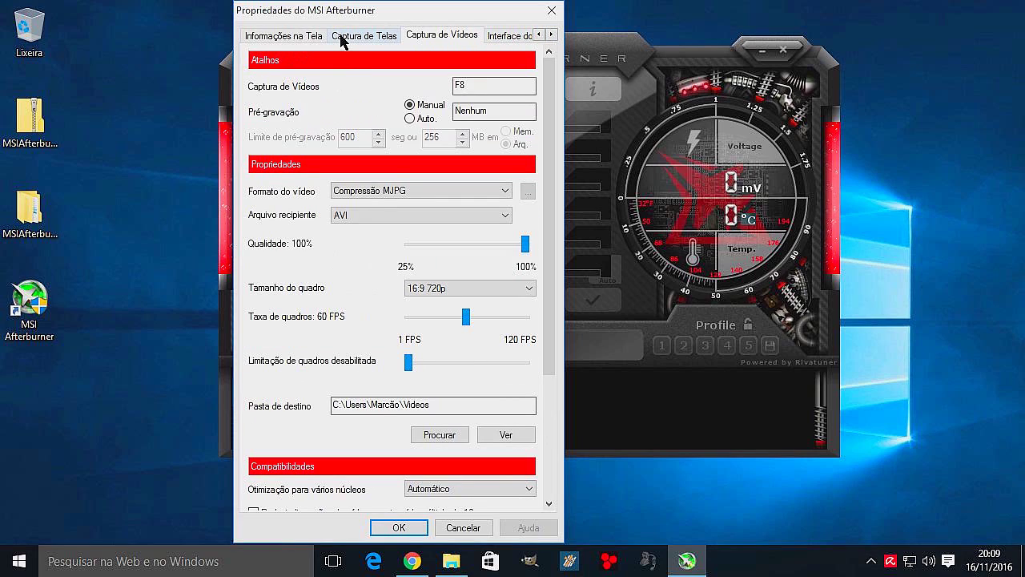
pyautogui.click(551, 35)
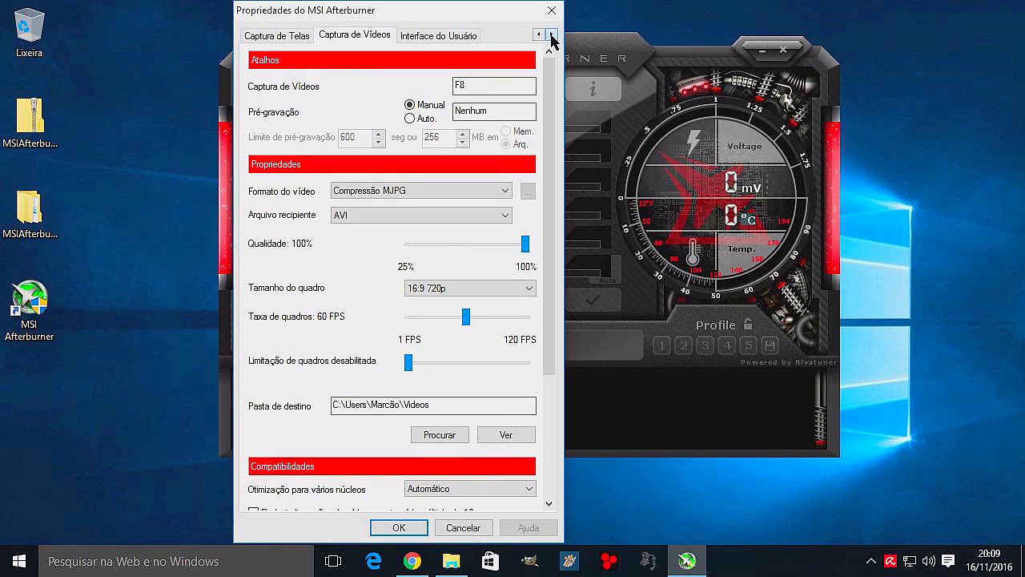
pyautogui.click(446, 37)
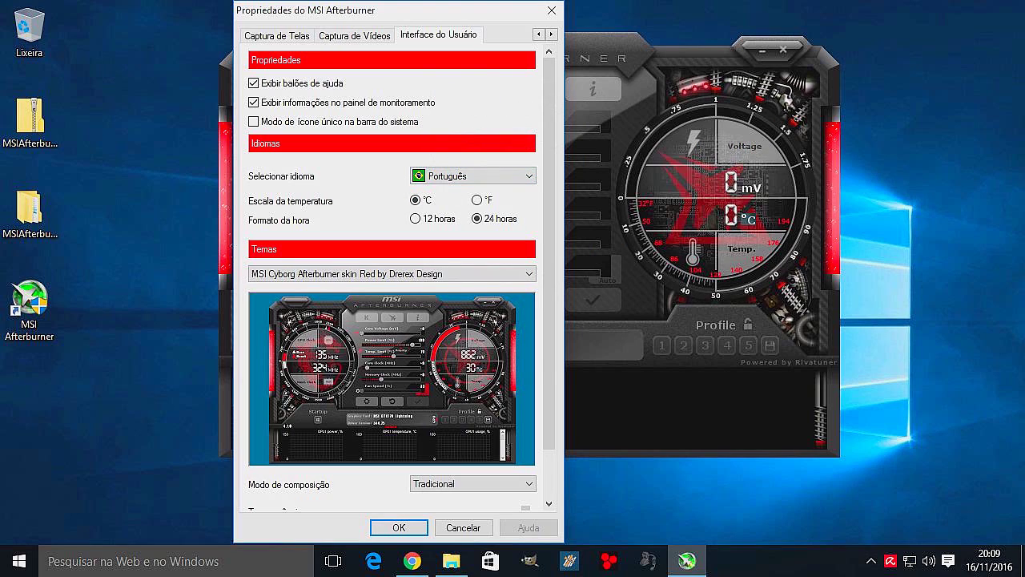
pyautogui.click(253, 83)
pyautogui.moveTo(515, 21); pyautogui.dragTo(667, 24)
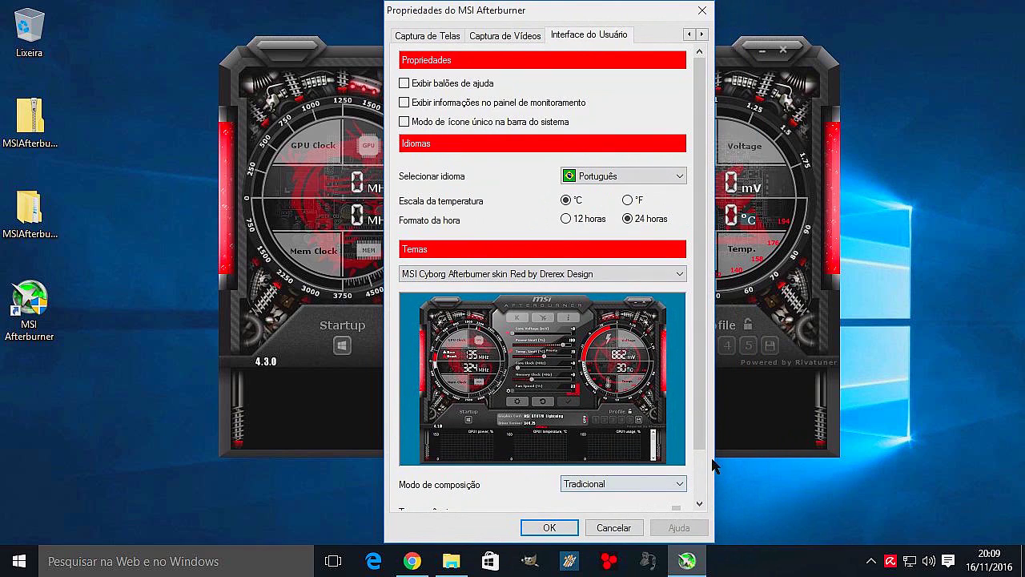
pyautogui.click(698, 436)
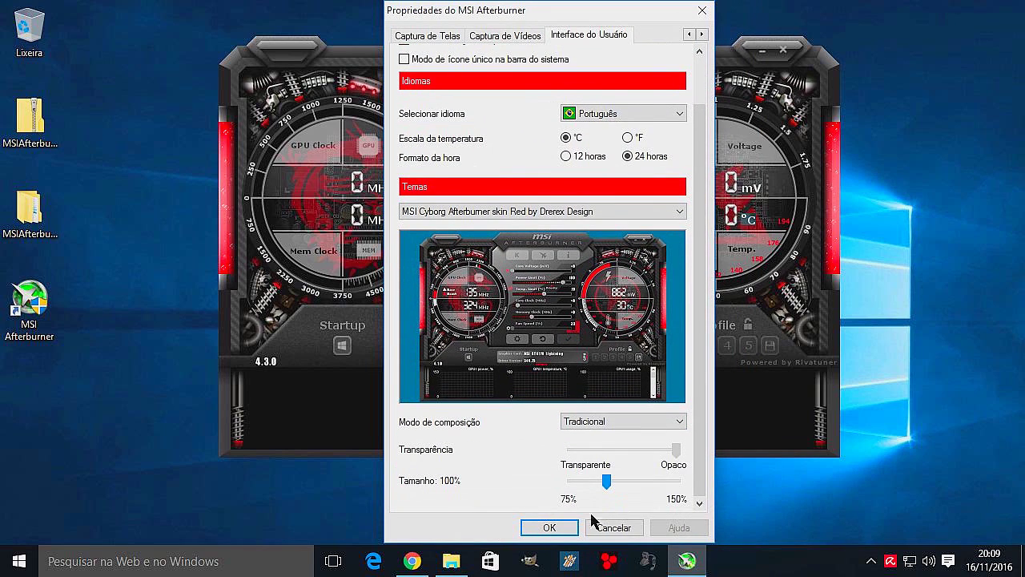
pyautogui.click(548, 528)
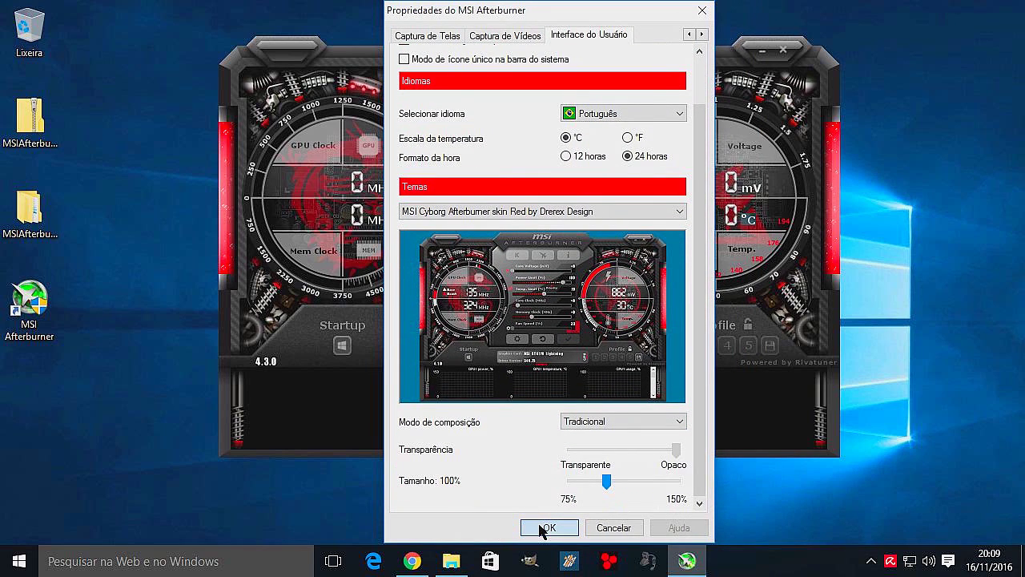
# Switch to RivaTuner Statistics Server from the hidden notification icons and move its window toward the middle of the desktop
pyautogui.click(871, 560)
pyautogui.click(871, 530)
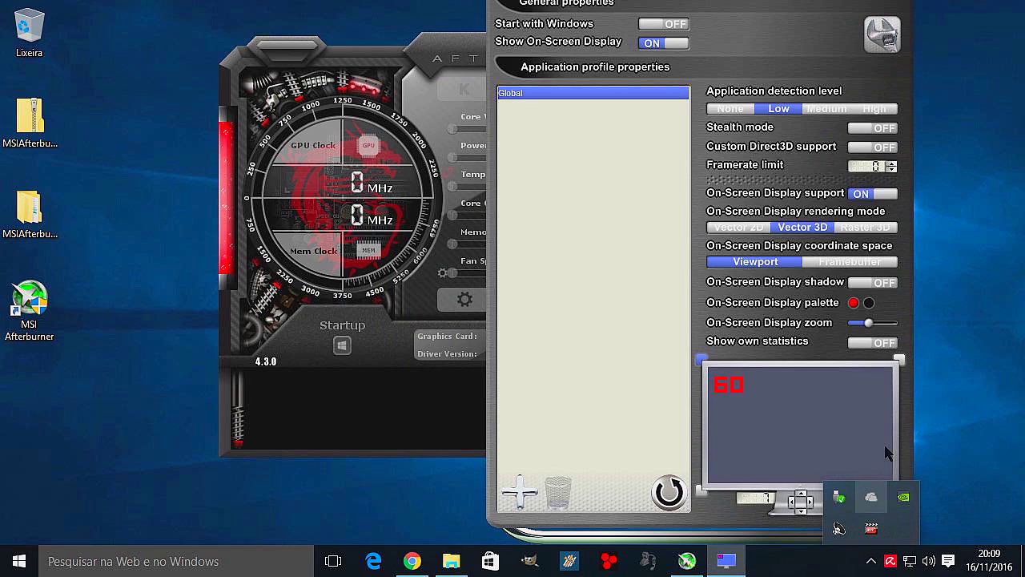
pyautogui.moveTo(745, 10); pyautogui.dragTo(554, 6)
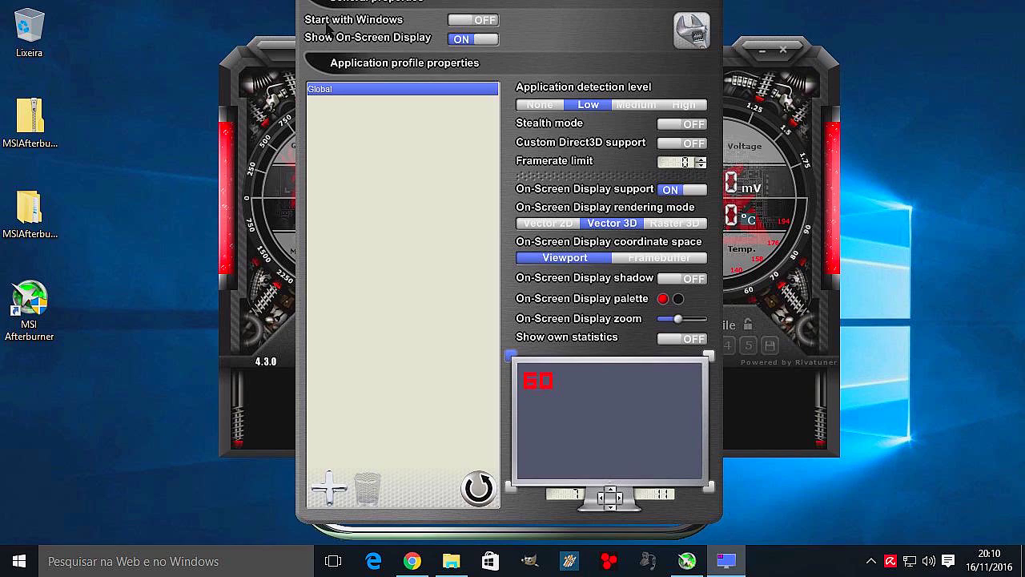
# Examine the Global profile's detection level, stealth mode, Direct3D support and on-screen display options in RivaTuner Statistics Server
pyautogui.moveTo(490, 30)
pyautogui.moveTo(594, 110)
pyautogui.moveTo(671, 128)
pyautogui.moveTo(673, 150)
pyautogui.moveTo(638, 231)
pyautogui.moveTo(679, 281)
pyautogui.moveTo(663, 299)
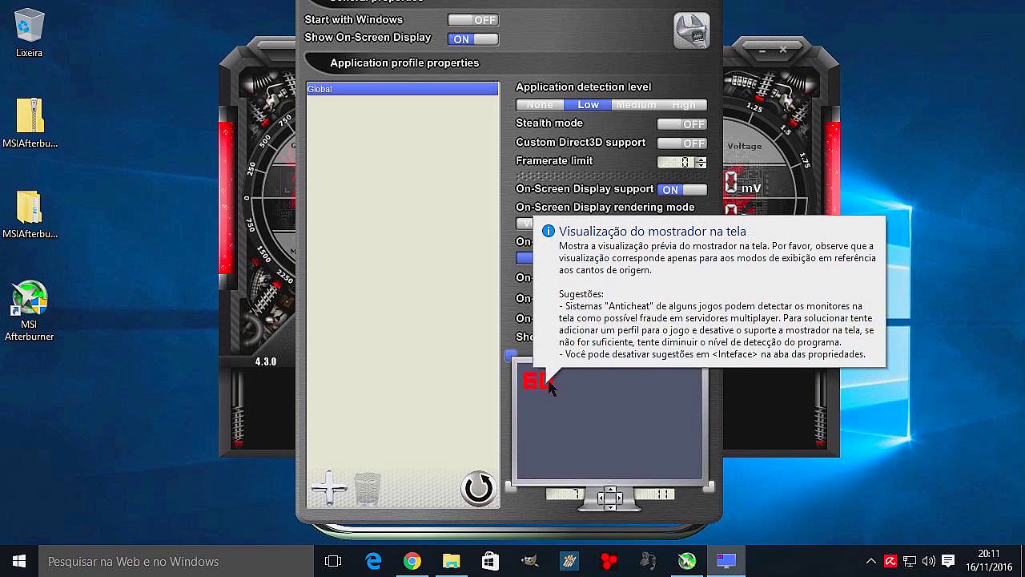
pyautogui.moveTo(535, 382)
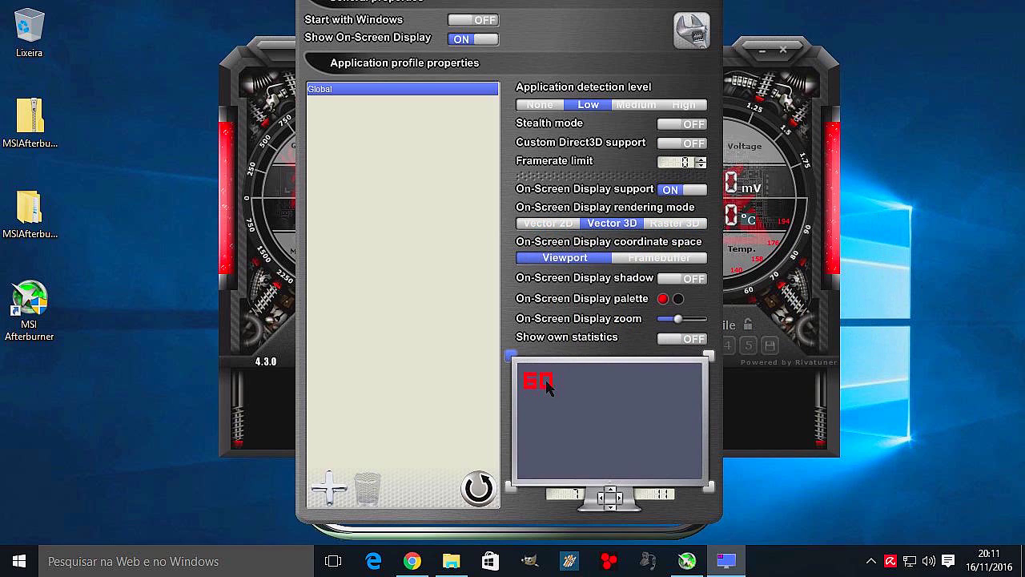
# Try pink (255, 128, 255) as the on-screen display palette colour and restore it to red (255, 0, 0)
pyautogui.click(663, 298)
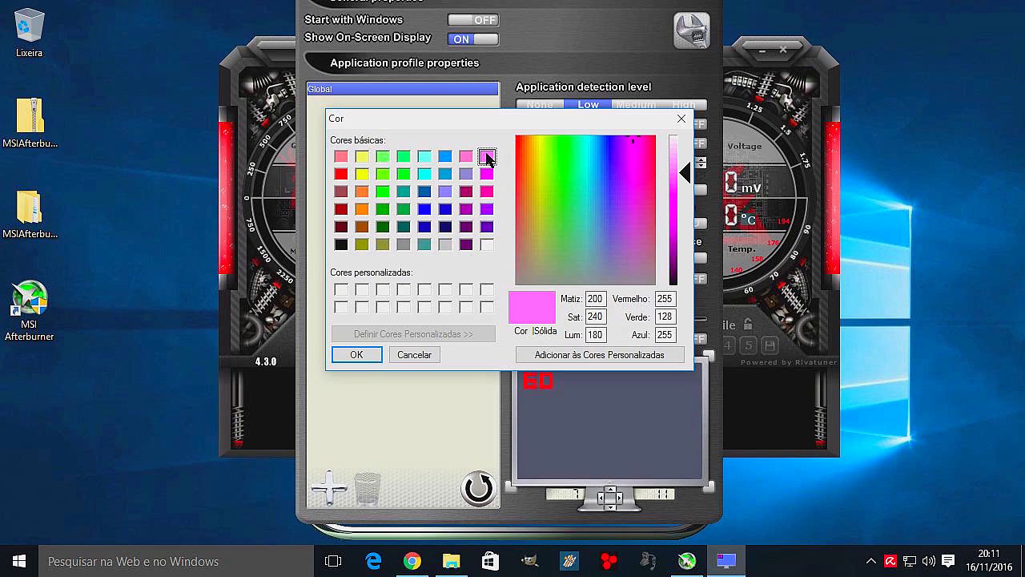
pyautogui.click(356, 354)
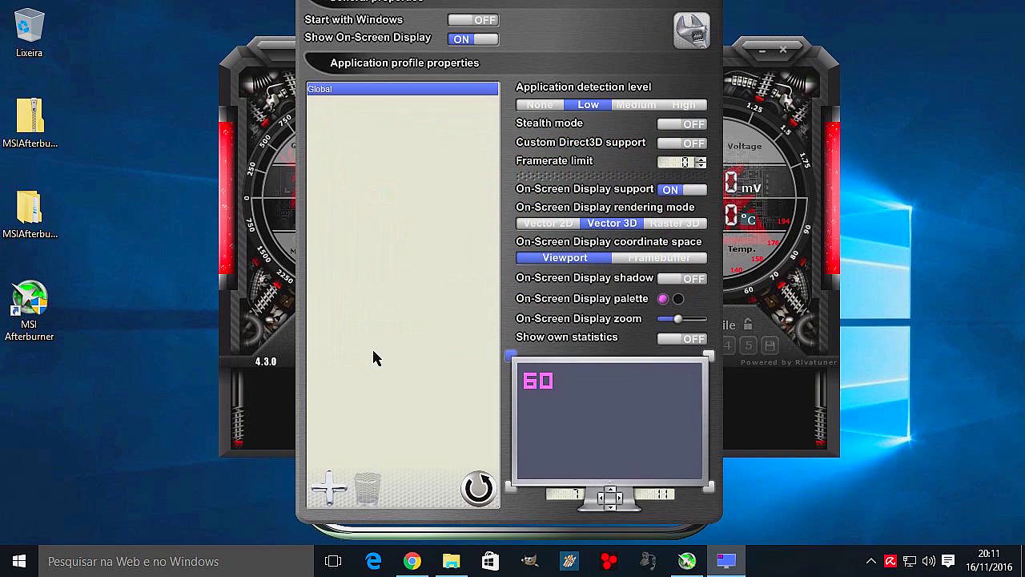
pyautogui.click(662, 300)
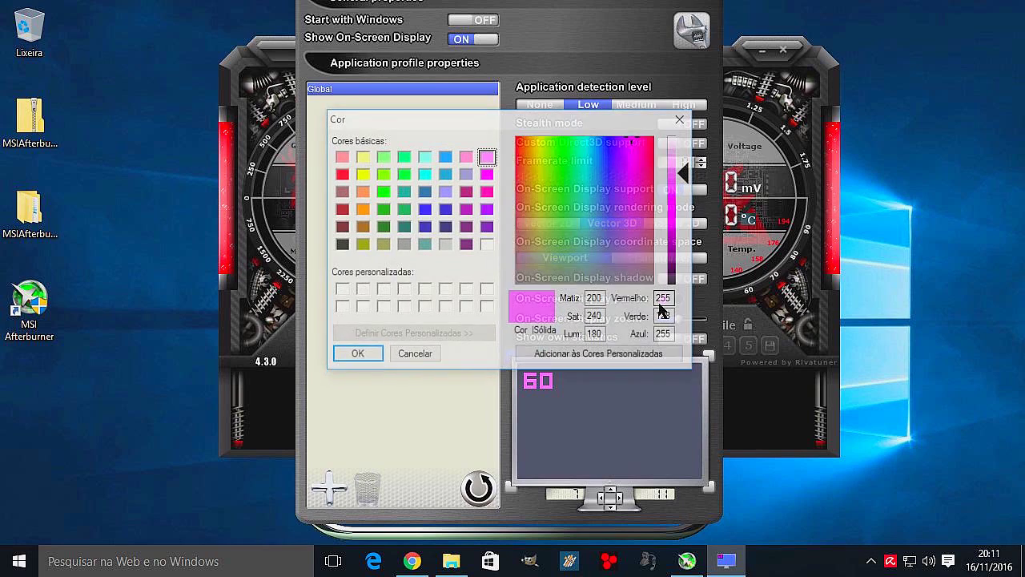
pyautogui.click(342, 174)
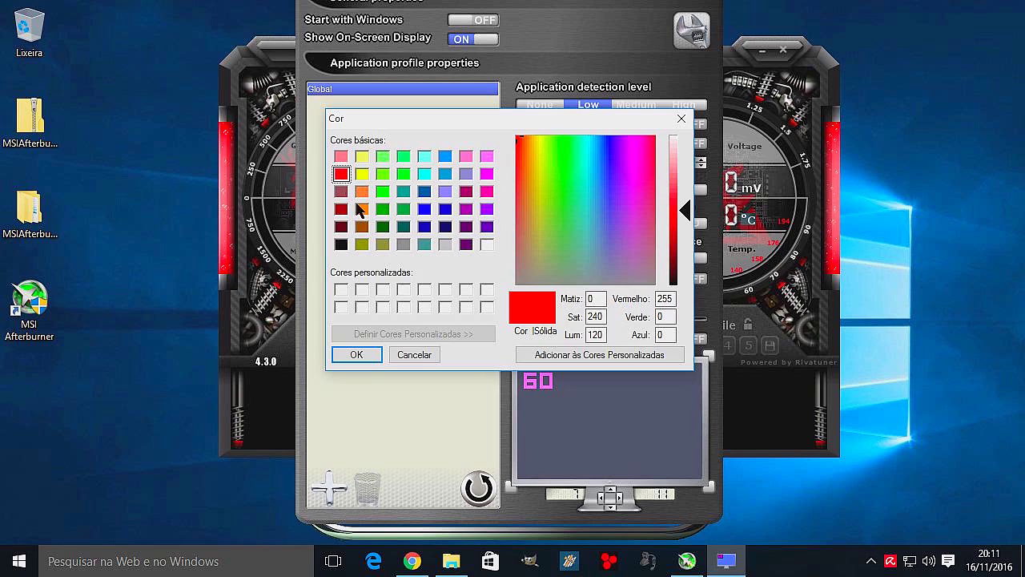
pyautogui.click(353, 355)
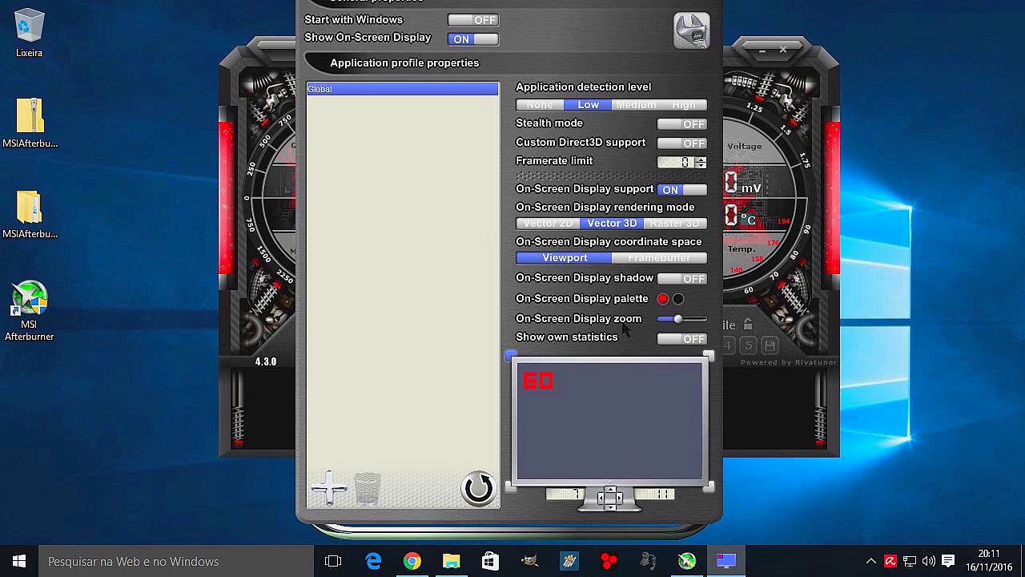
# Move the on-screen display text to position 6, 8 in the preview and close the RivaTuner Statistics Server window
pyautogui.moveTo(679, 320)
pyautogui.mouseDown()
pyautogui.moveTo(698, 321)
pyautogui.moveTo(662, 319)
pyautogui.moveTo(700, 321)
pyautogui.moveTo(660, 321)
pyautogui.moveTo(699, 320)
pyautogui.moveTo(681, 325)
pyautogui.mouseUp()
pyautogui.moveTo(533, 380)
pyautogui.mouseDown()
pyautogui.moveTo(637, 392)
pyautogui.moveTo(678, 377)
pyautogui.moveTo(655, 466)
pyautogui.moveTo(668, 469)
pyautogui.moveTo(521, 465)
pyautogui.moveTo(534, 380)
pyautogui.mouseUp()
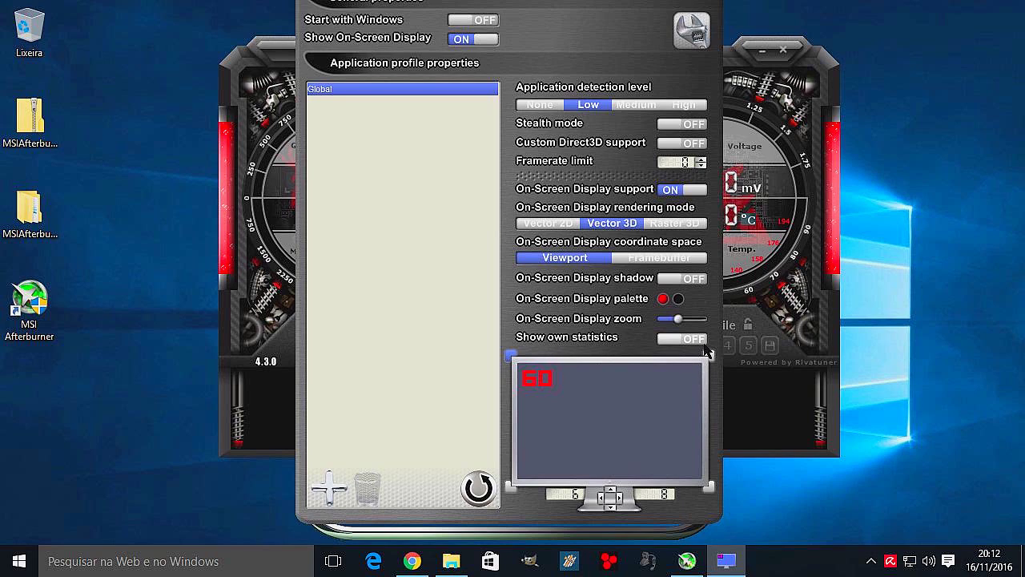
pyautogui.moveTo(592, 27)
pyautogui.mouseDown()
pyautogui.moveTo(545, 8)
pyautogui.moveTo(573, 27)
pyautogui.mouseUp()
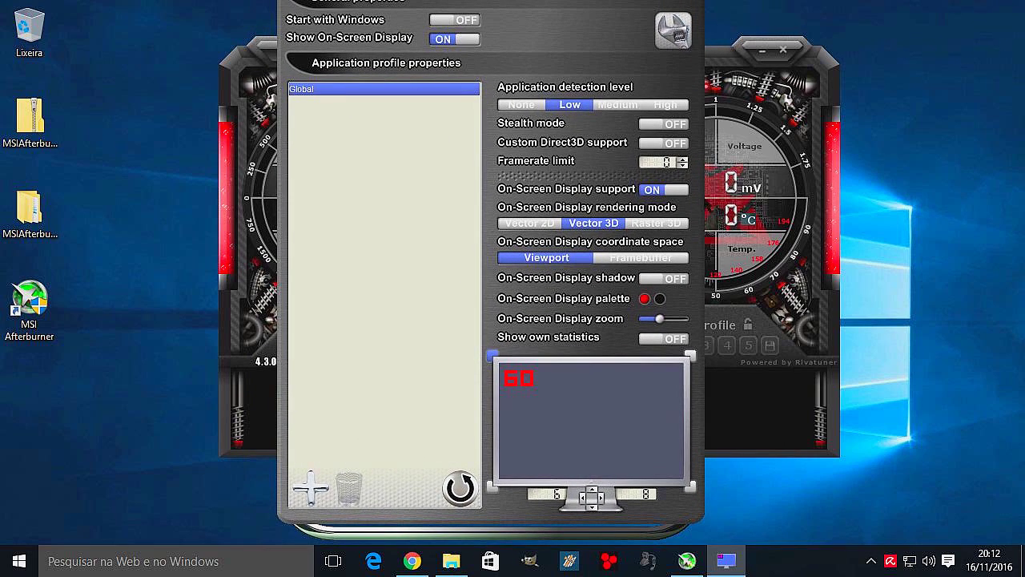
pyautogui.moveTo(549, 27); pyautogui.dragTo(651, 76)
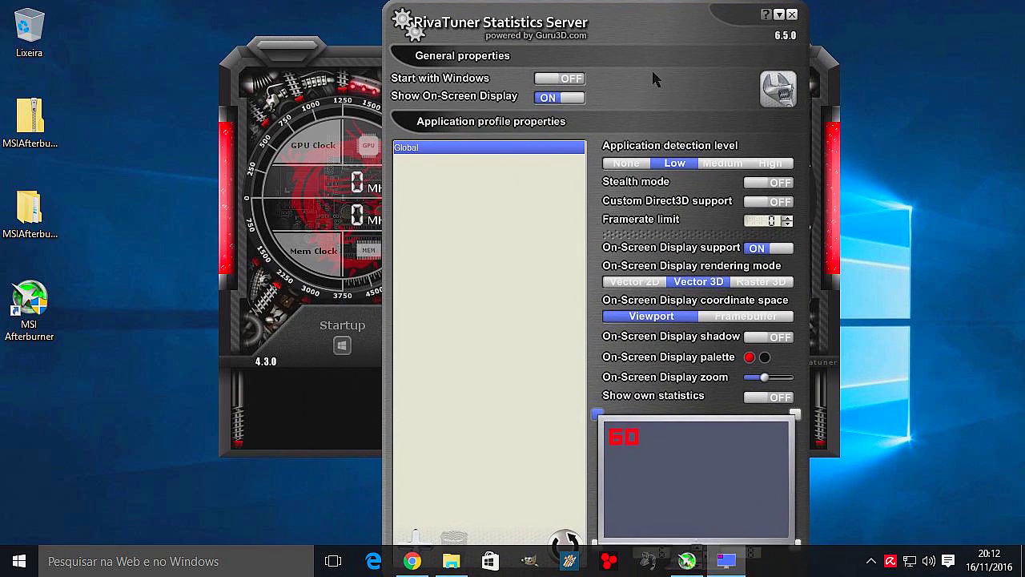
pyautogui.moveTo(699, 21); pyautogui.dragTo(654, 30)
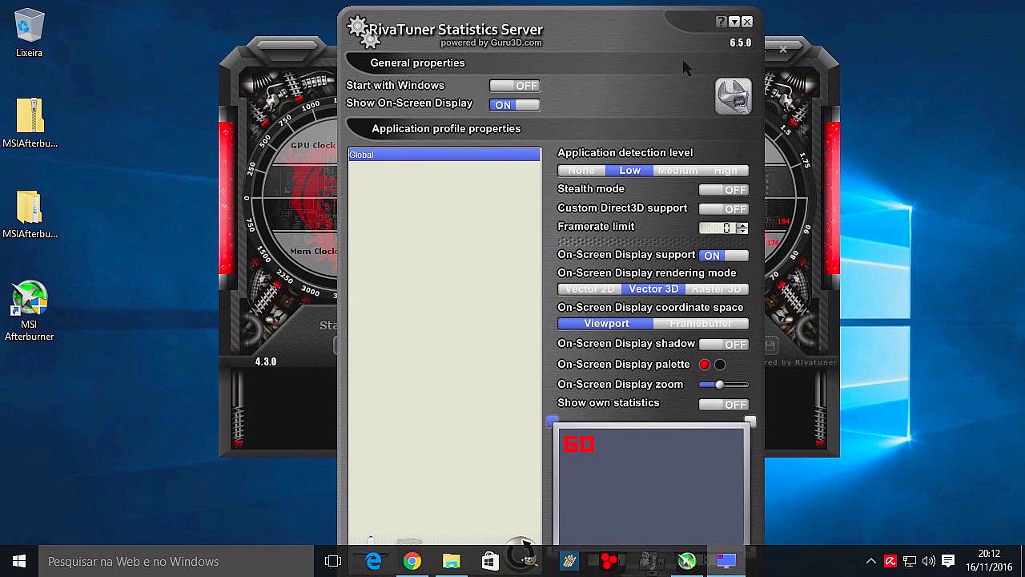
pyautogui.moveTo(651, 37); pyautogui.dragTo(659, 42)
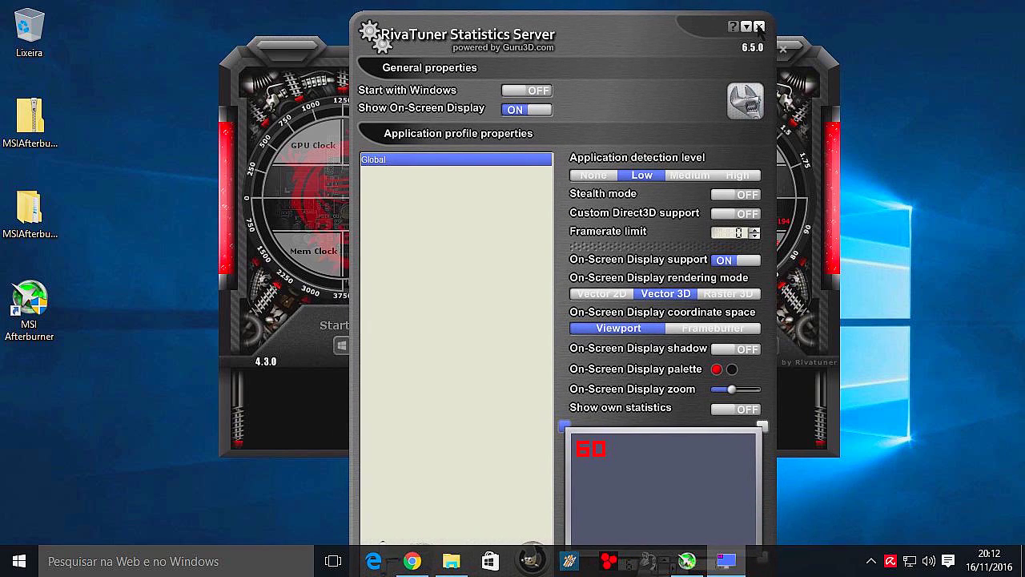
pyautogui.click(754, 27)
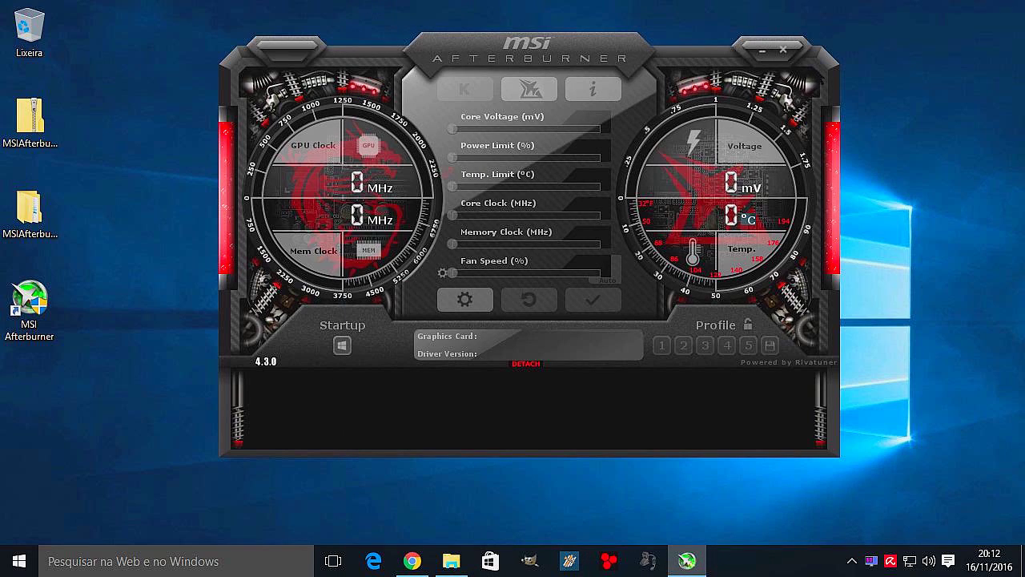
pyautogui.moveTo(571, 54); pyautogui.dragTo(566, 33)
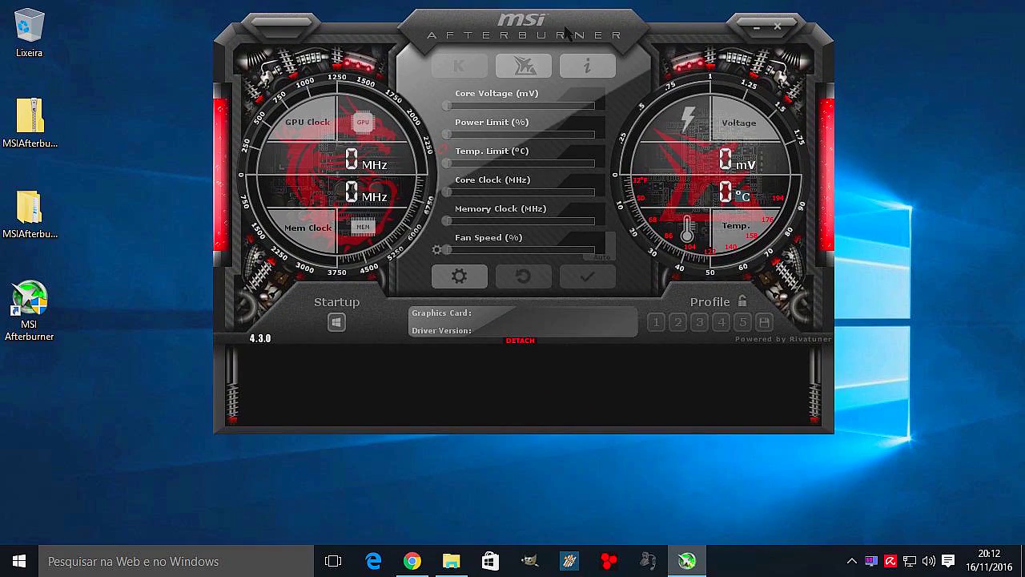
pyautogui.moveTo(566, 32); pyautogui.dragTo(568, 68)
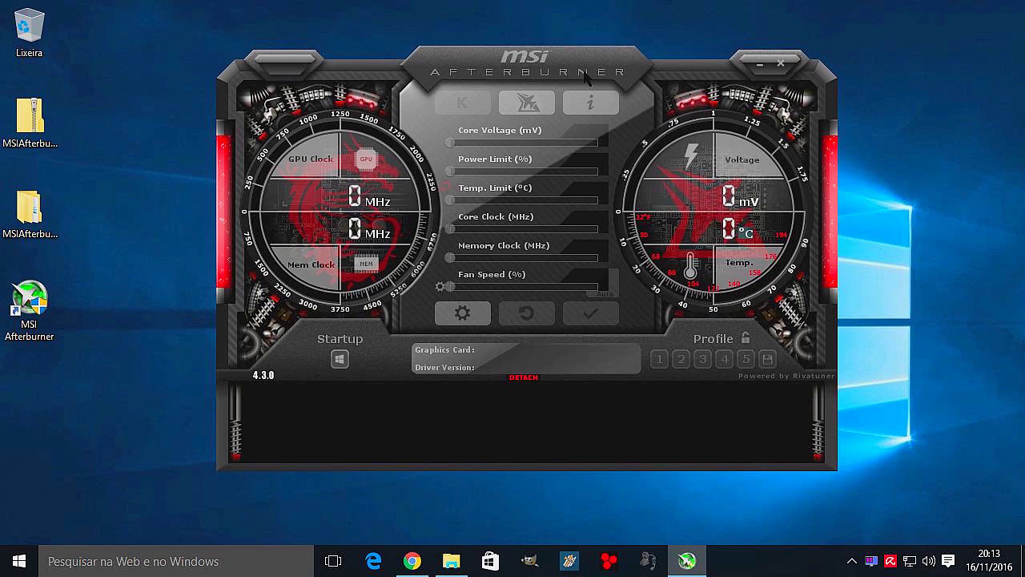
pyautogui.moveTo(586, 88); pyautogui.dragTo(584, 79)
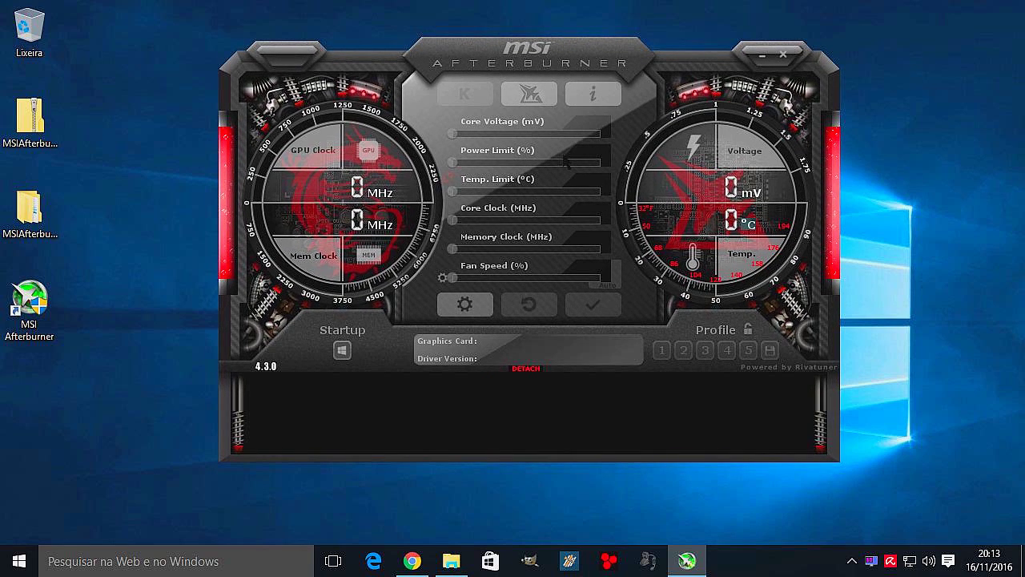